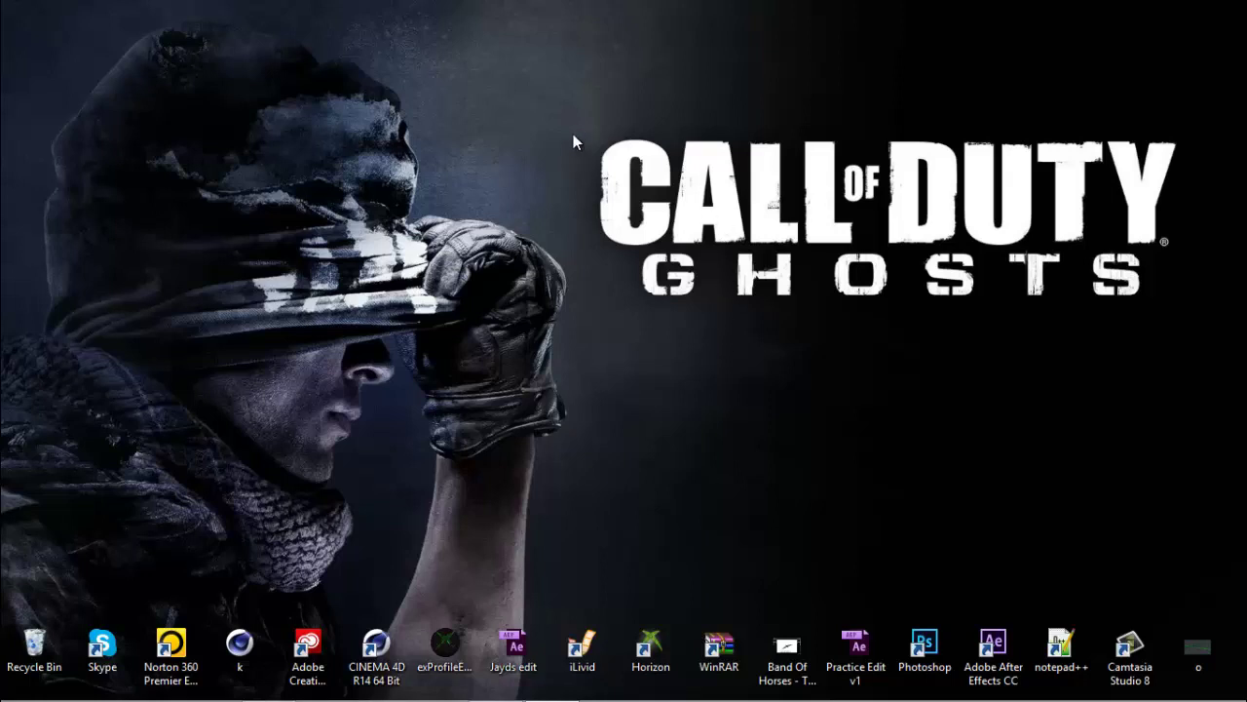
- Launch Windows Movie Maker from its desktop shortcut
{"action": "left_click_drag", "start_coordinate": [573, 122], "coordinate": [1186, 298]}
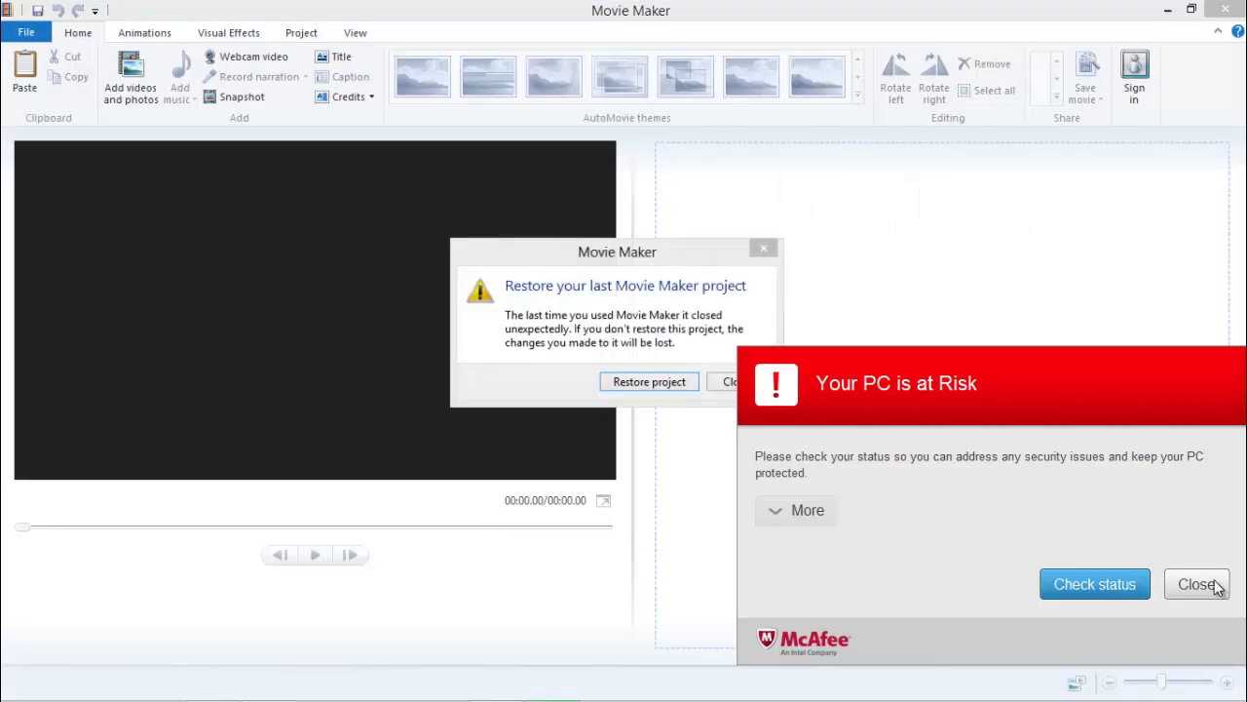
- Dismiss the McAfee alert, decline restoring the last project, and import the Shott video
{"action": "left_click", "coordinate": [1196, 584]}
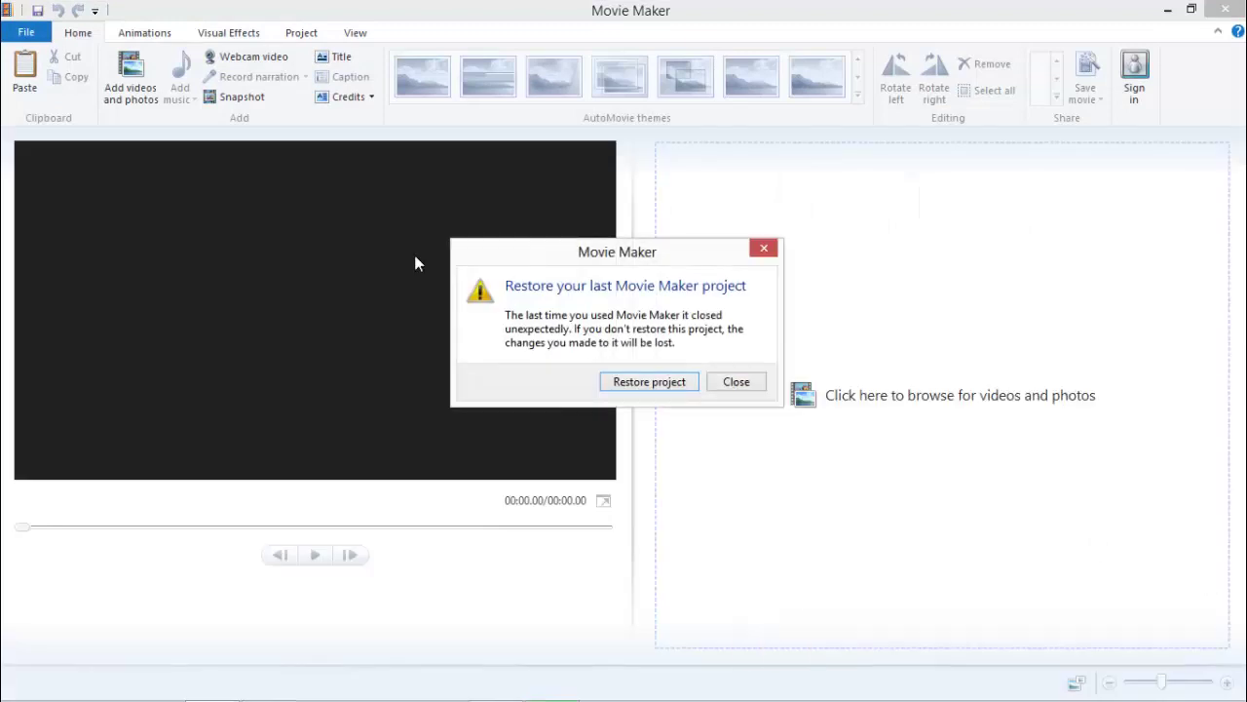
{"action": "left_click", "coordinate": [733, 382]}
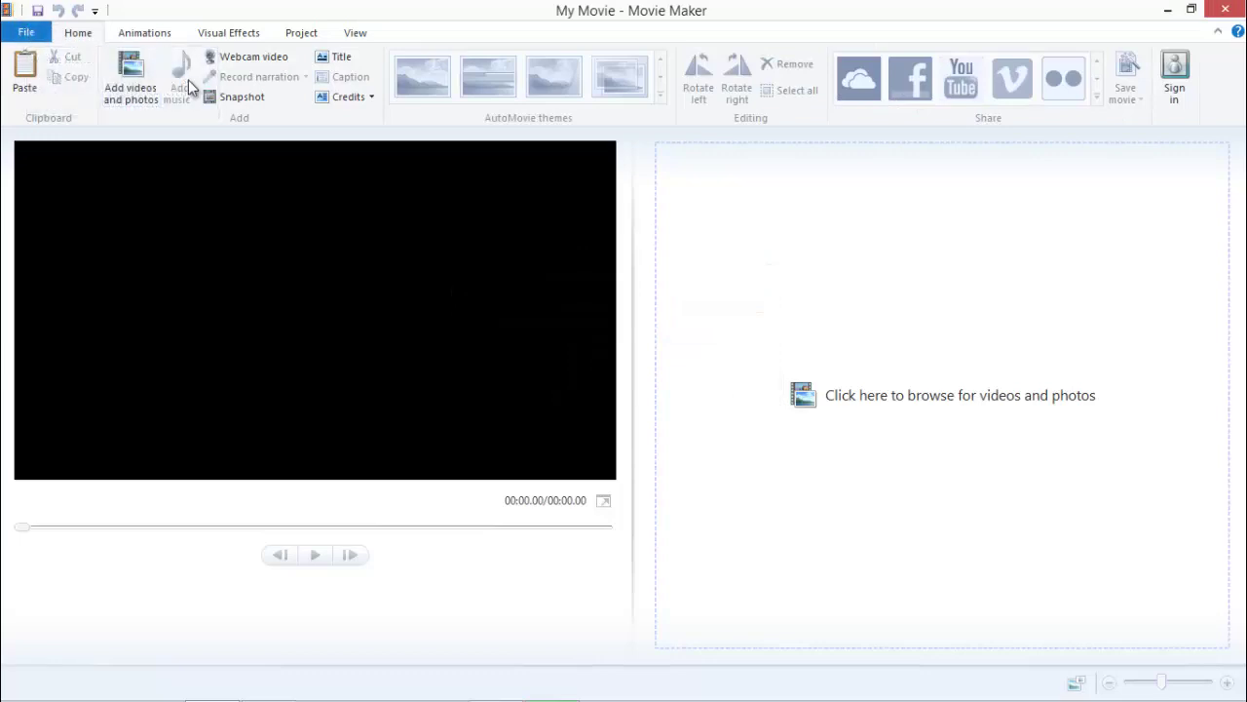
{"action": "left_click", "coordinate": [129, 96]}
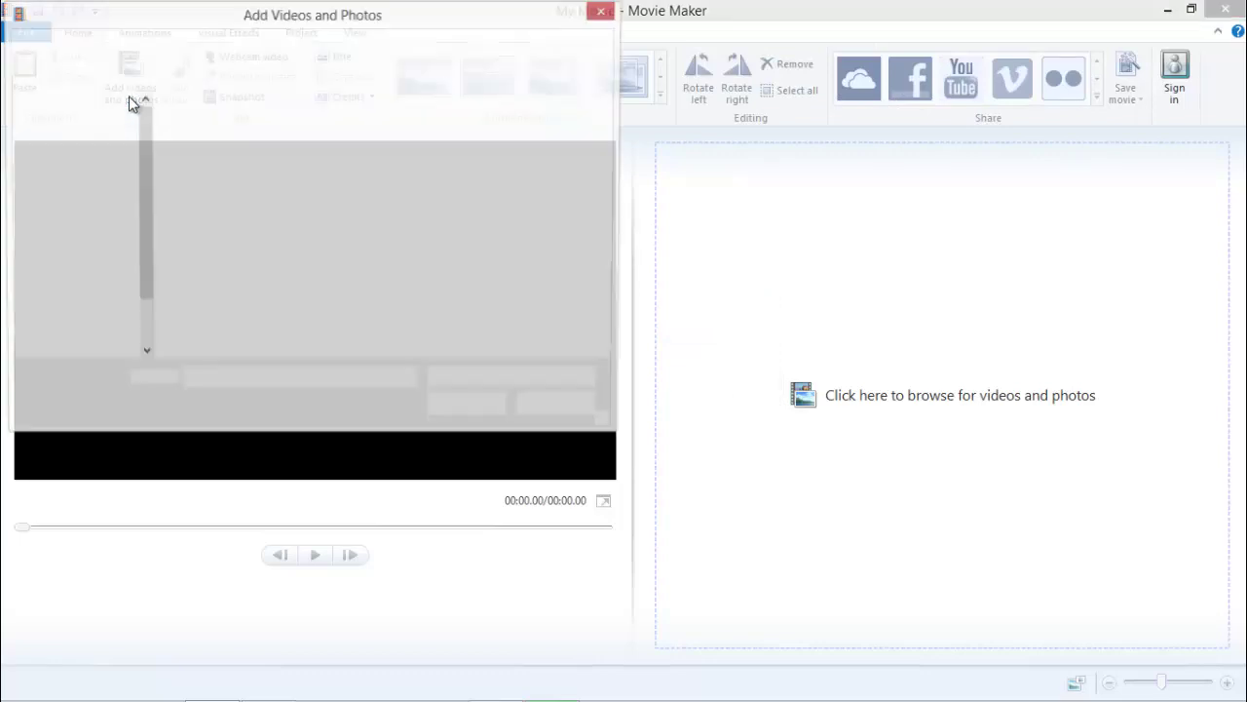
{"action": "double_click", "coordinate": [536, 122]}
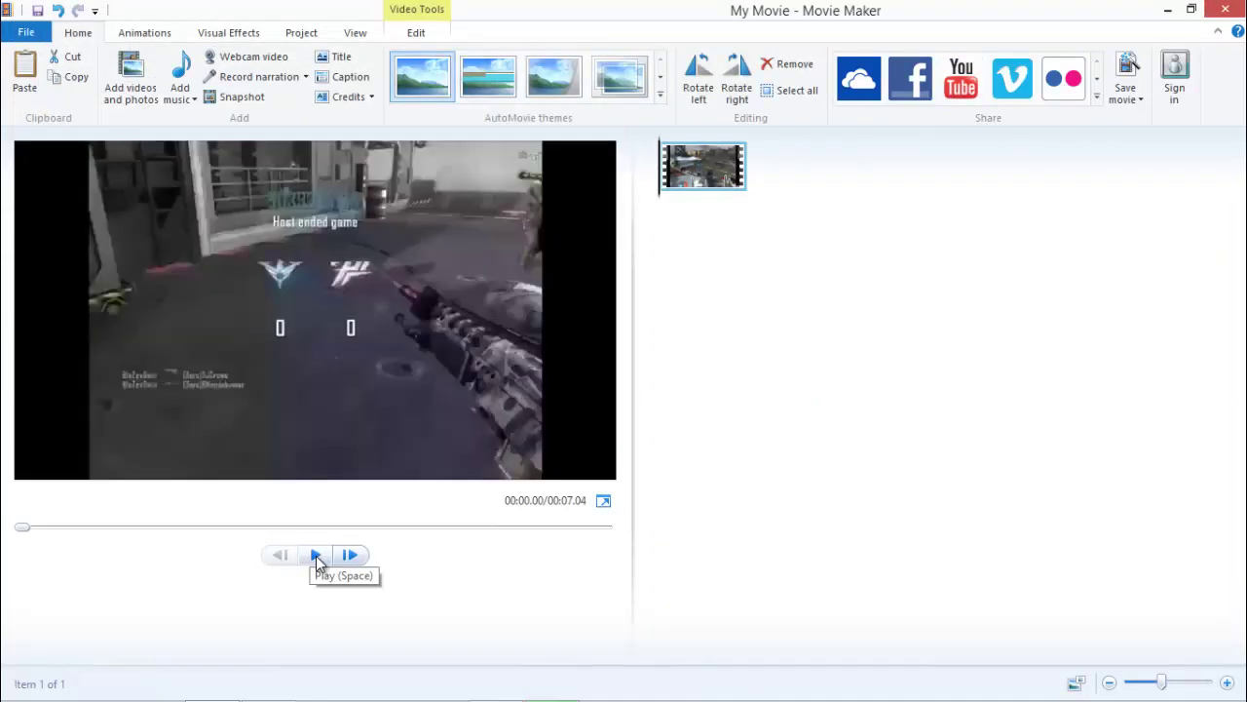
- Preview the Shott clip to 00:03.43 and check its Video volume on the Edit tab
{"action": "left_click", "coordinate": [316, 555]}
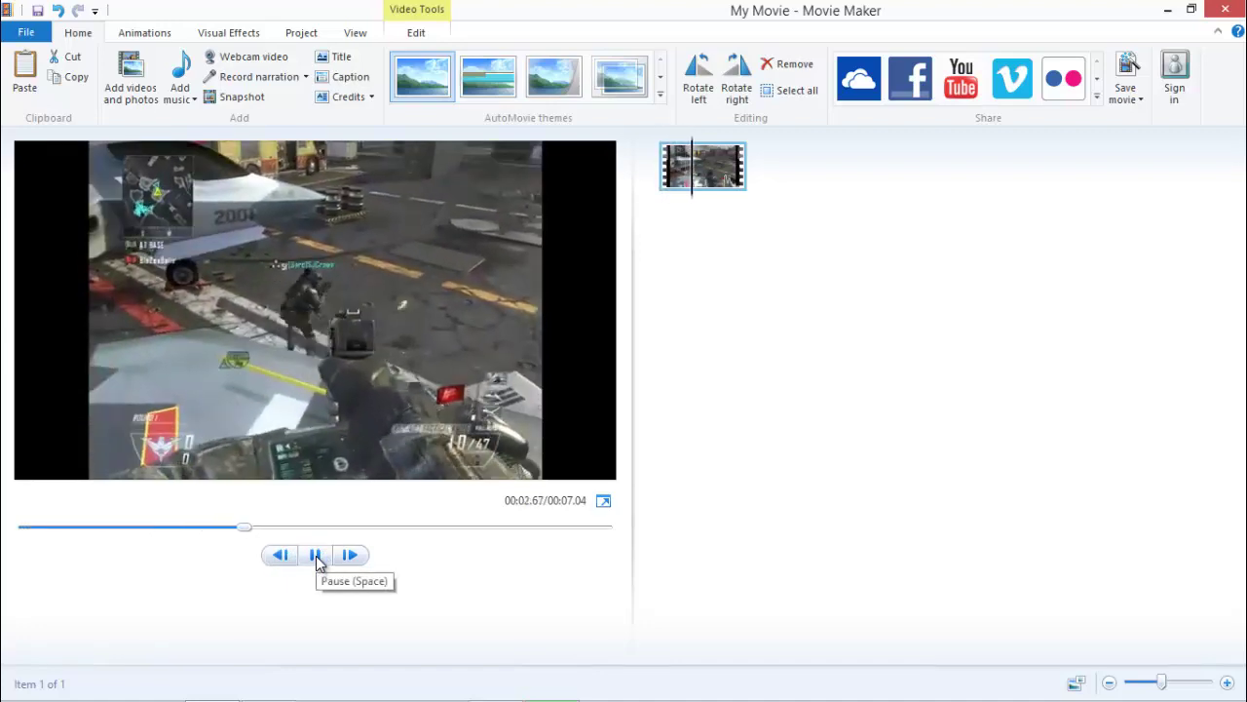
{"action": "left_click", "coordinate": [316, 555]}
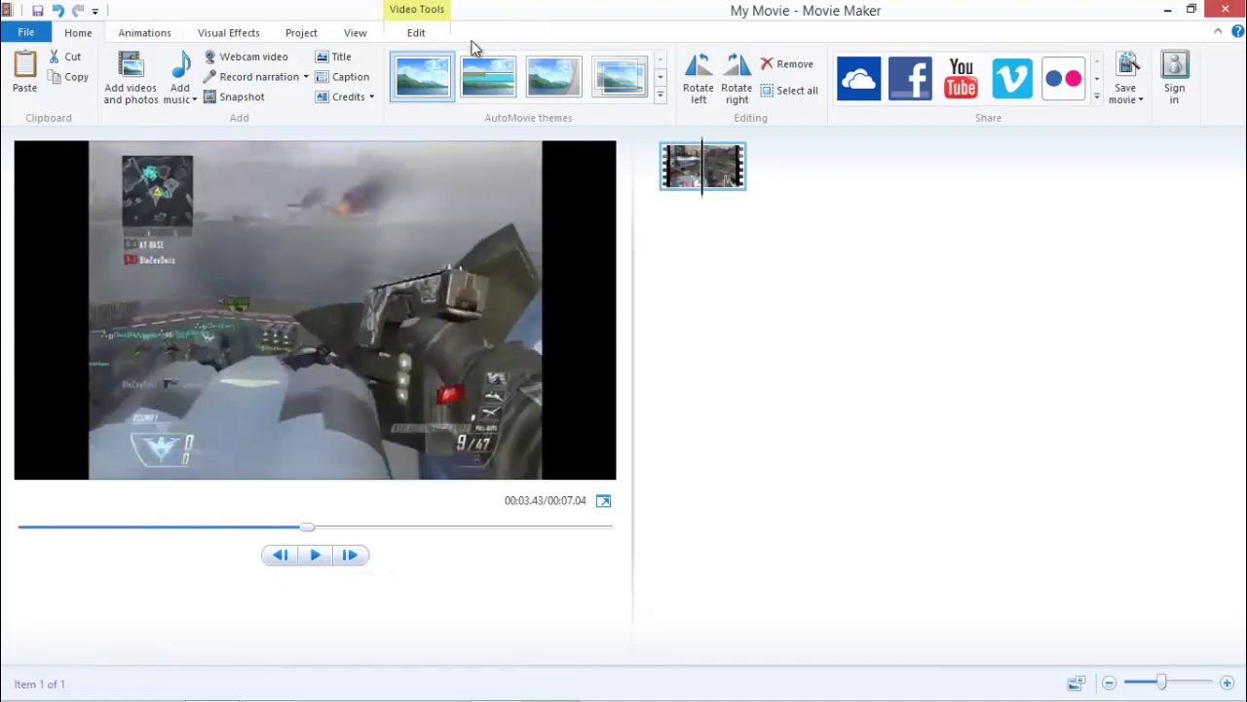
{"action": "left_click", "coordinate": [416, 35]}
{"action": "left_click", "coordinate": [33, 70]}
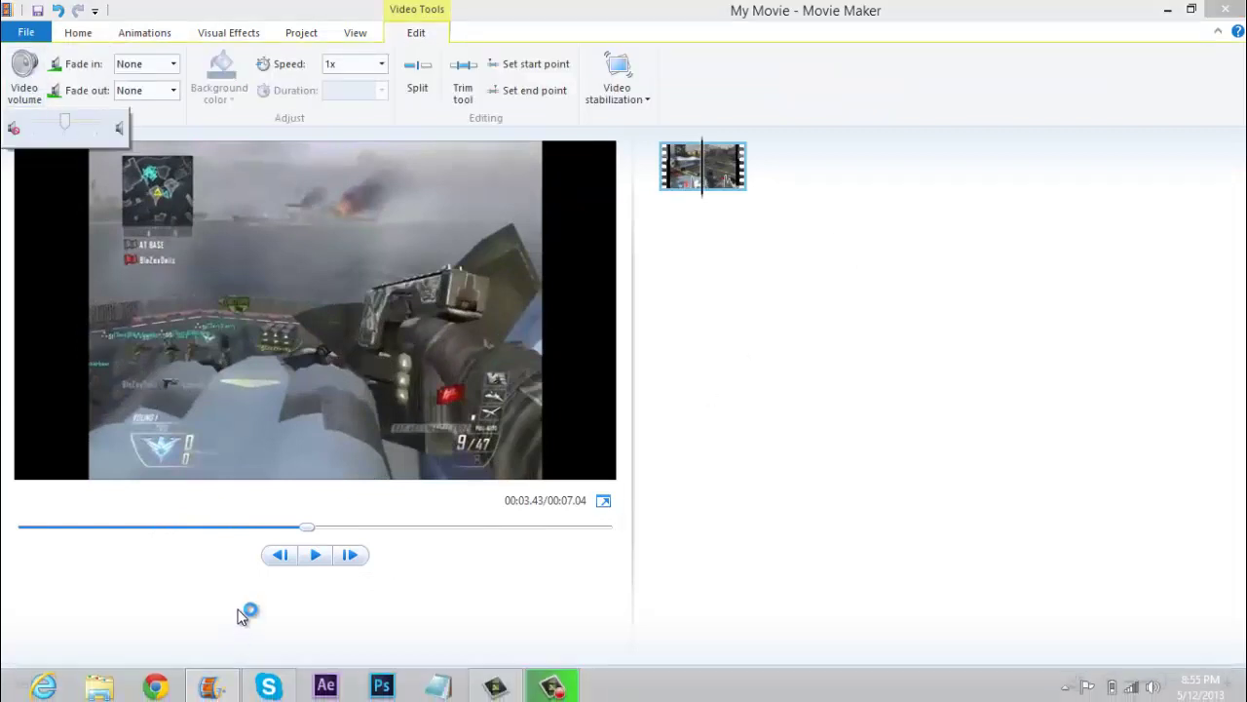
{"action": "left_click", "coordinate": [354, 624]}
- Check the Windows Volume Mixer, preview to 00:04.43, then rewind to 00:00.00
{"action": "mouse_move", "coordinate": [1191, 699]}
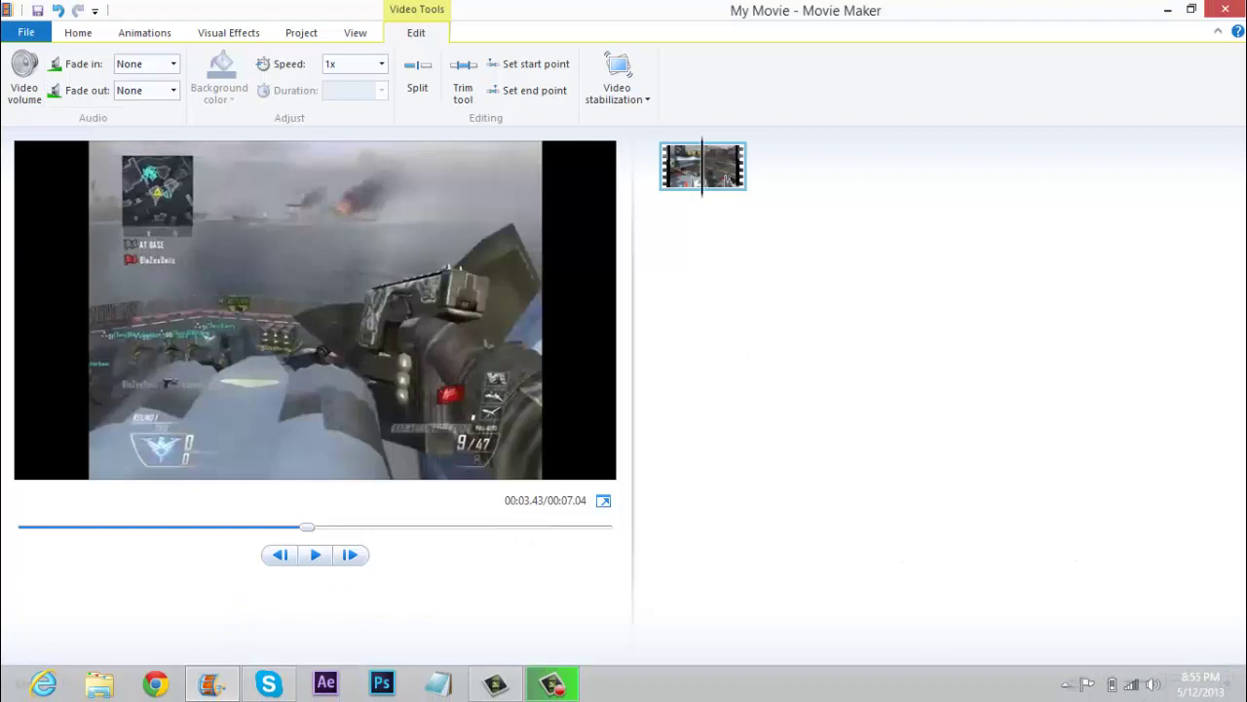
{"action": "left_click", "coordinate": [1150, 686]}
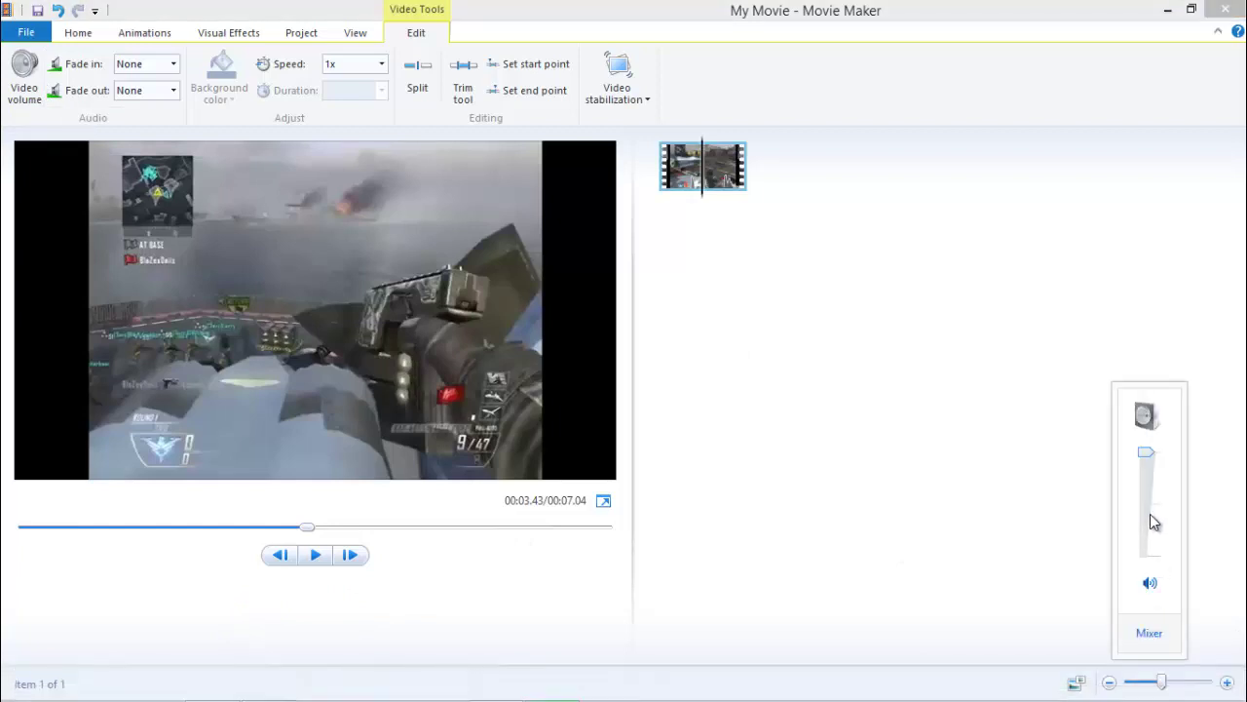
{"action": "left_click", "coordinate": [1150, 633]}
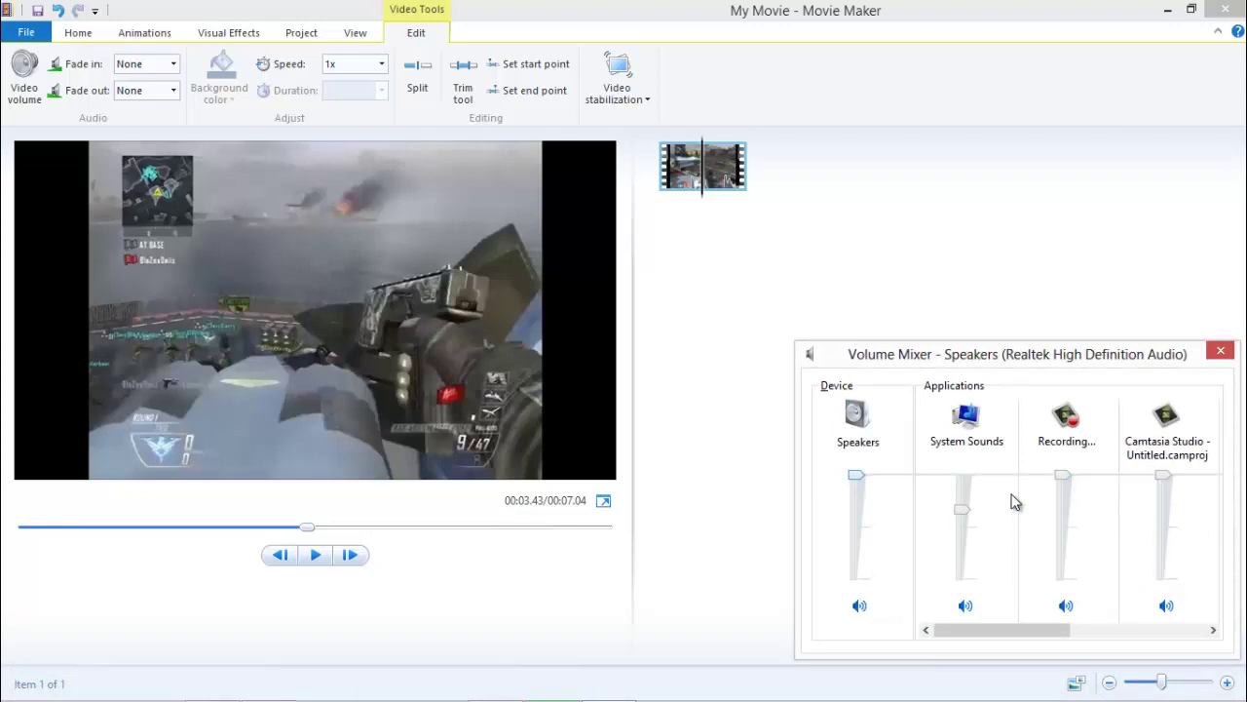
{"action": "left_click", "coordinate": [1088, 631]}
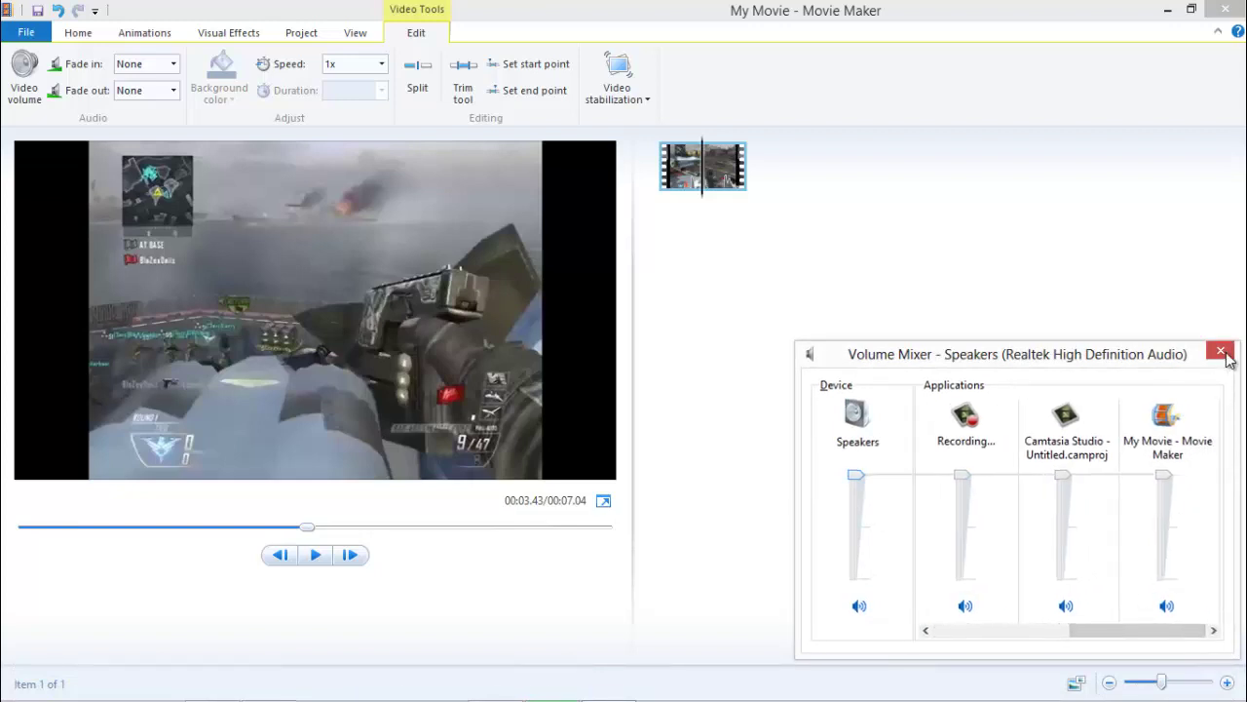
{"action": "left_click", "coordinate": [1219, 350]}
{"action": "left_click", "coordinate": [321, 554]}
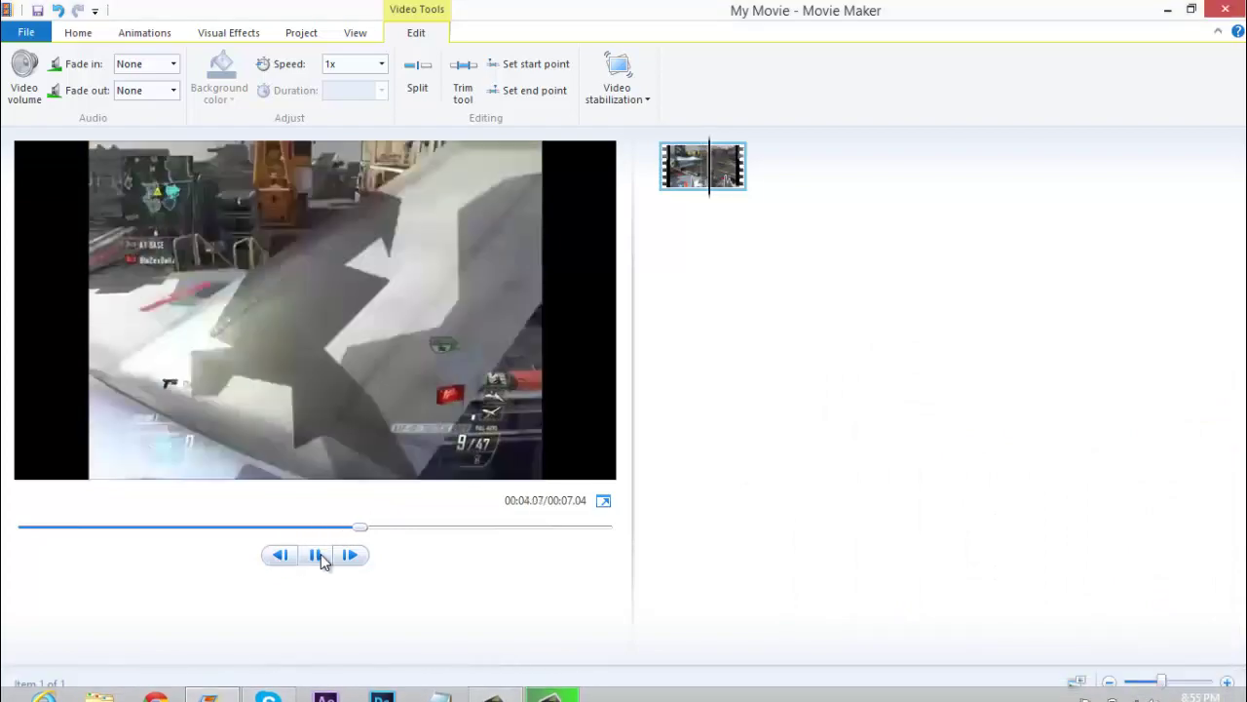
{"action": "left_click", "coordinate": [321, 554]}
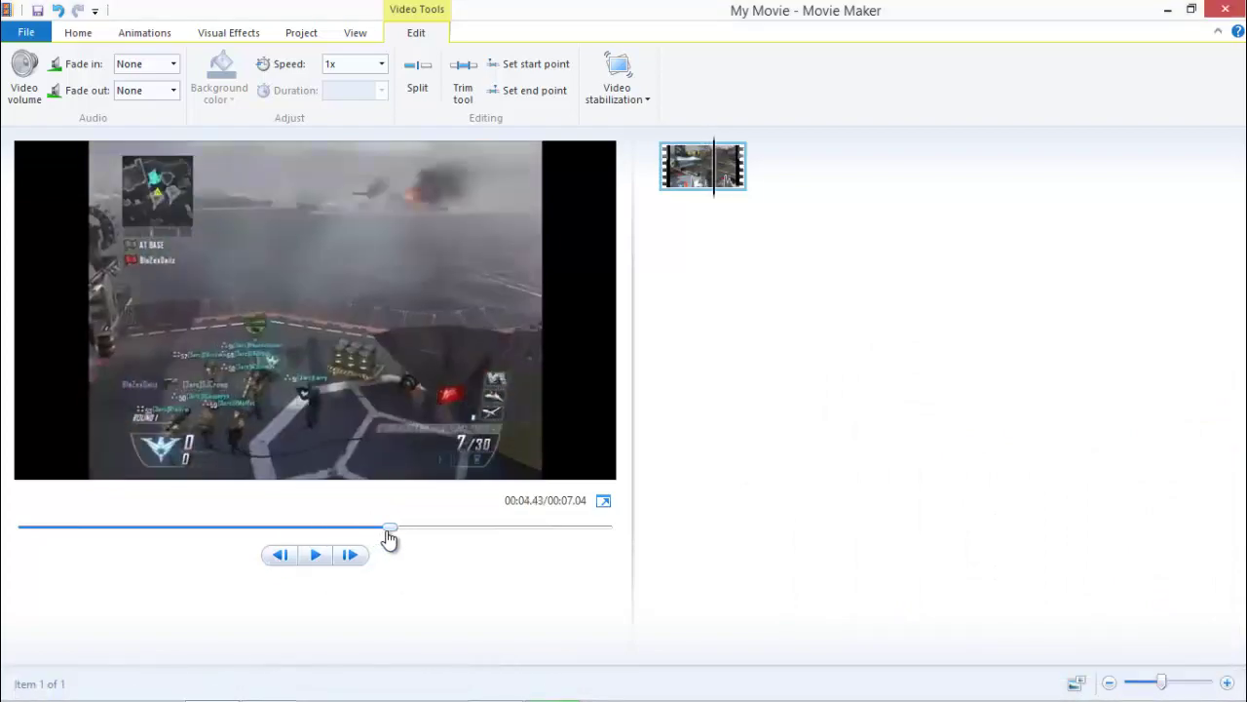
{"action": "left_click_drag", "start_coordinate": [390, 526], "coordinate": [22, 526]}
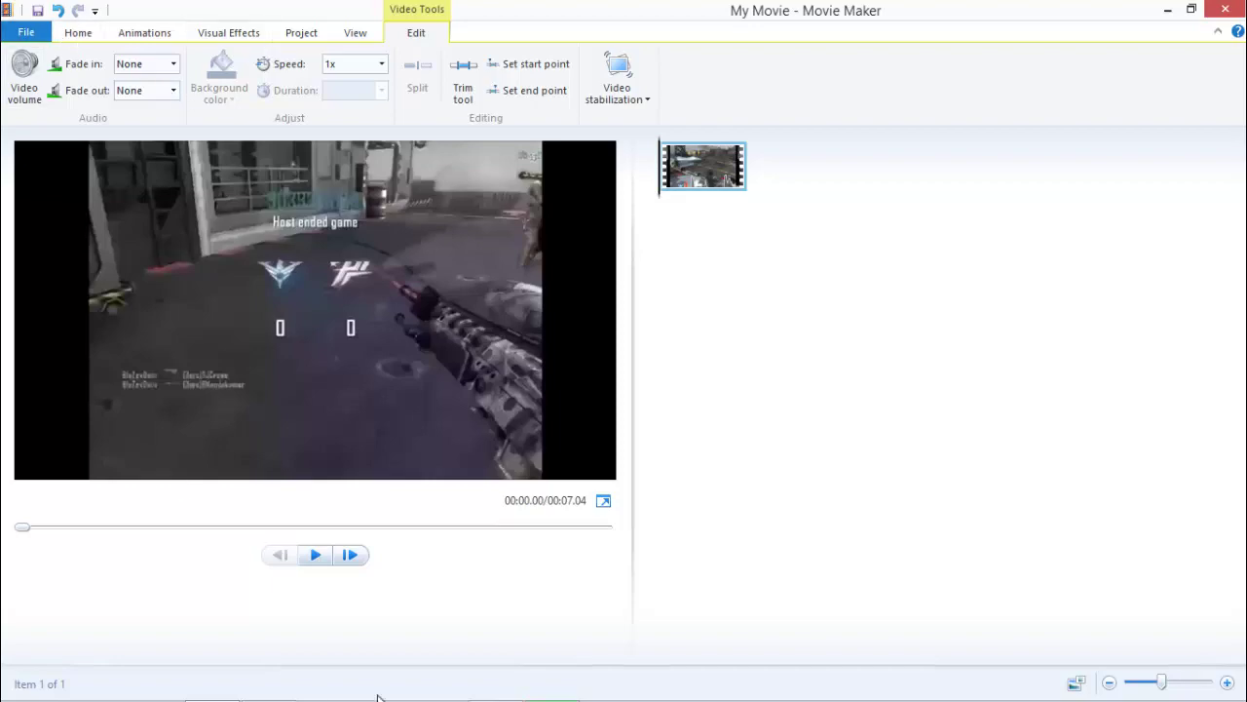
- Preview the clip, pausing at 00:02.33, then rewind to the start
{"action": "left_click", "coordinate": [308, 558]}
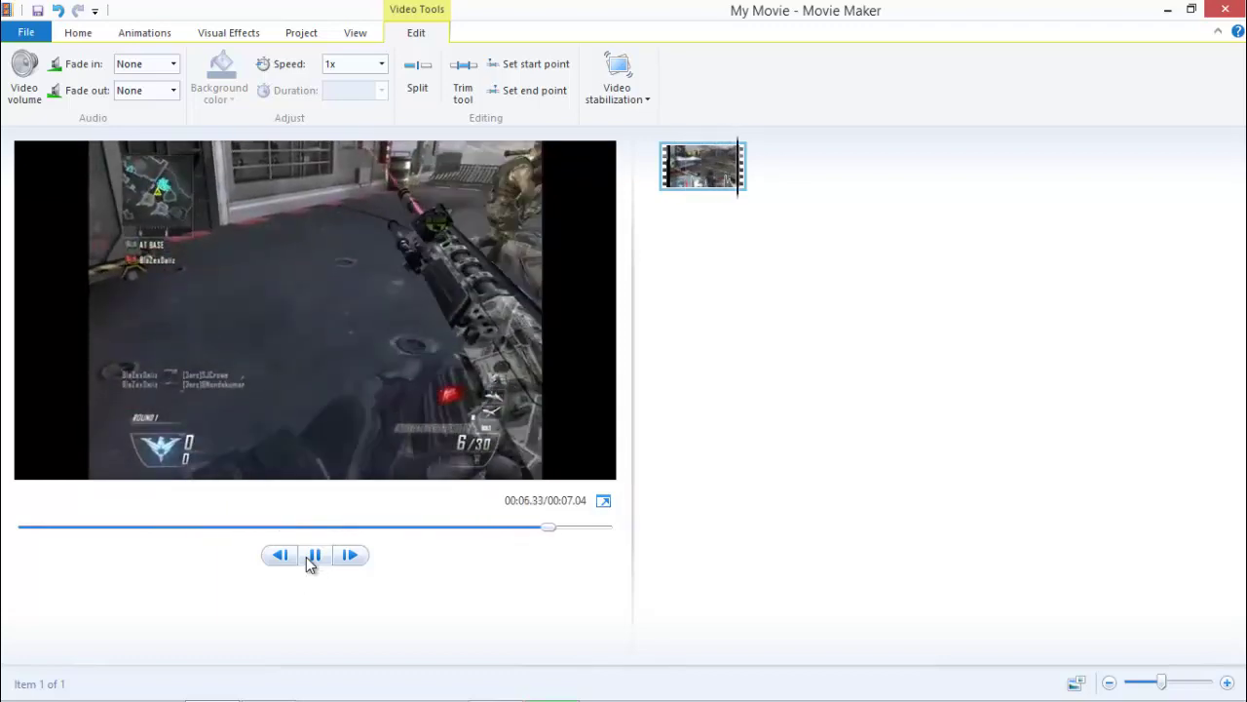
{"action": "left_click", "coordinate": [312, 555]}
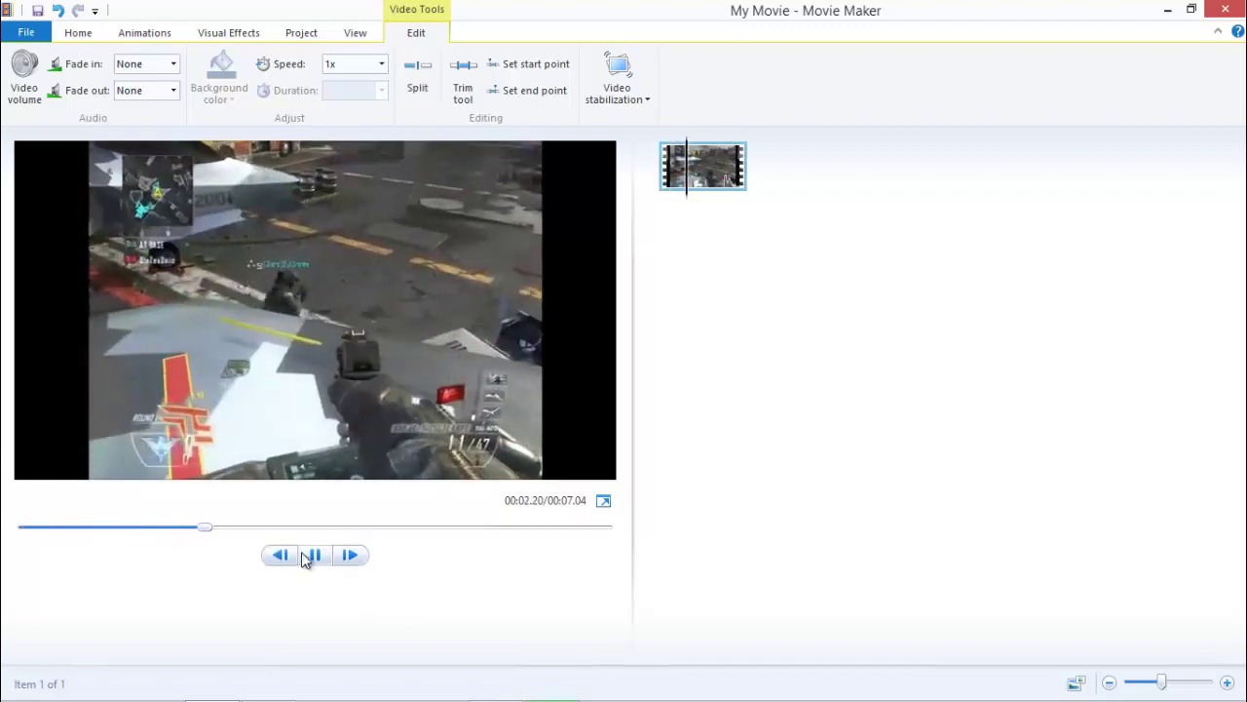
{"action": "left_click", "coordinate": [312, 554]}
{"action": "left_click_drag", "start_coordinate": [217, 535], "coordinate": [9, 540]}
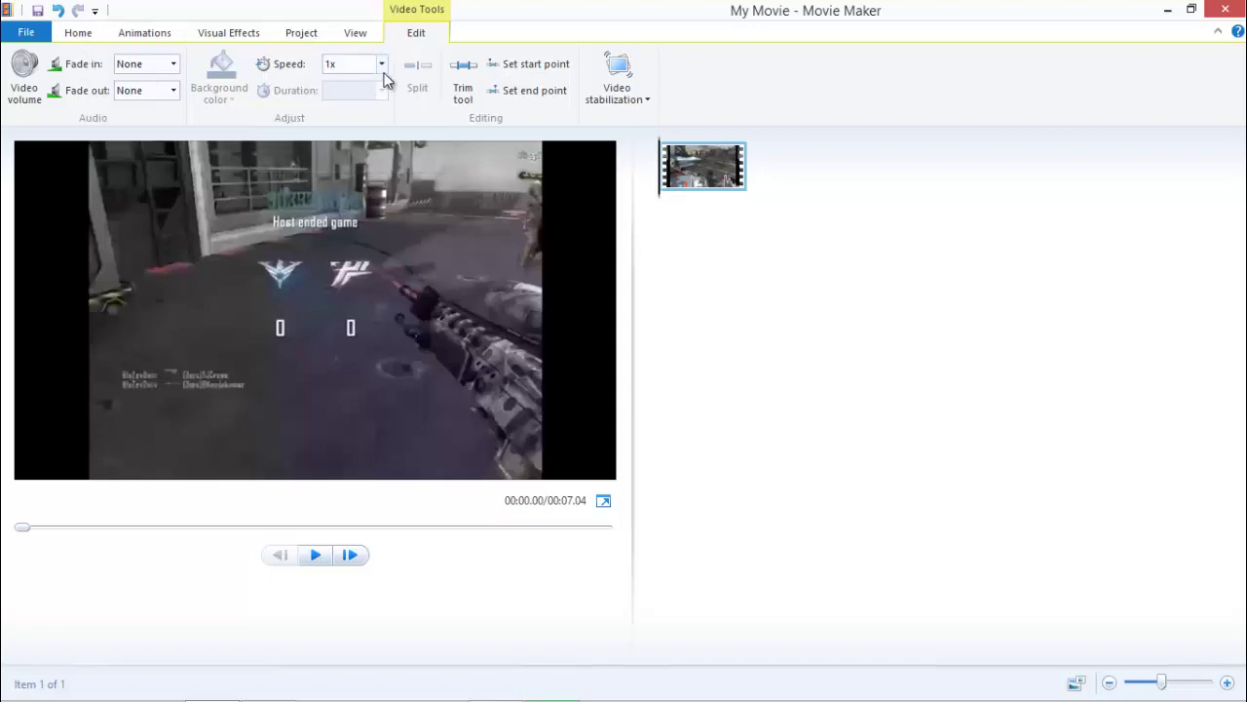
- Stop playback at exactly 00:06.00 and split the clip in two there
{"action": "left_click", "coordinate": [318, 557]}
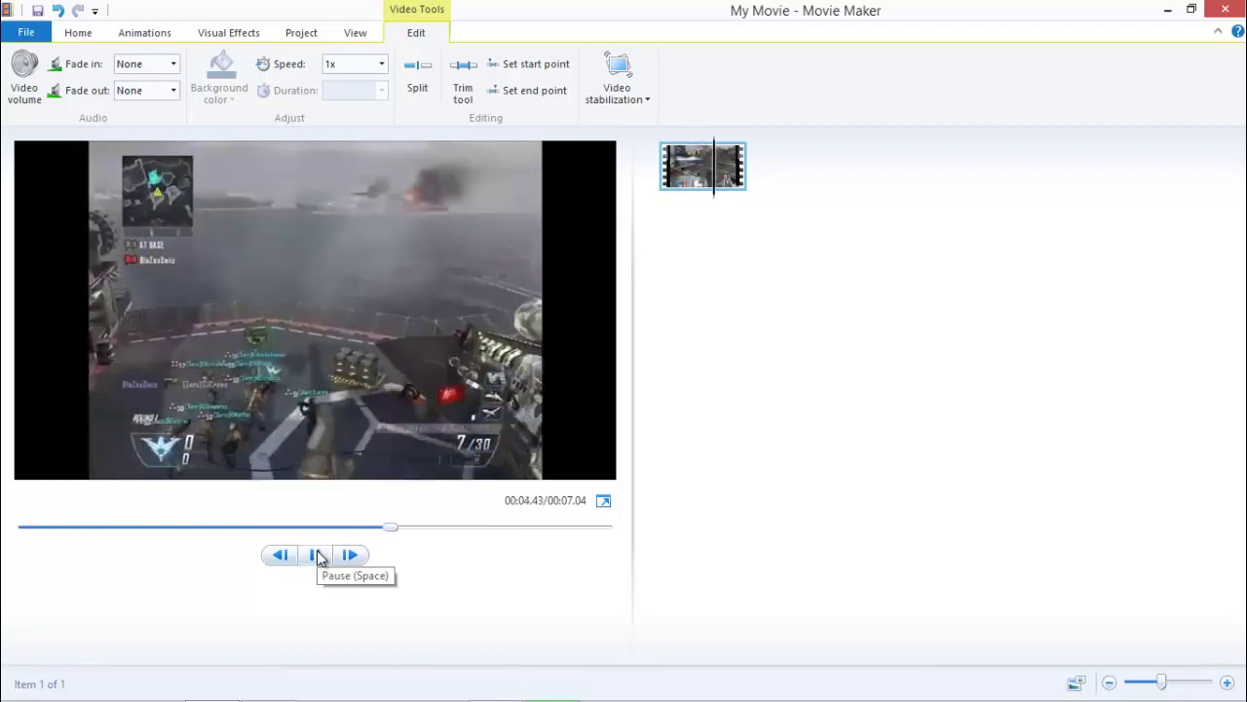
{"action": "left_click", "coordinate": [315, 556]}
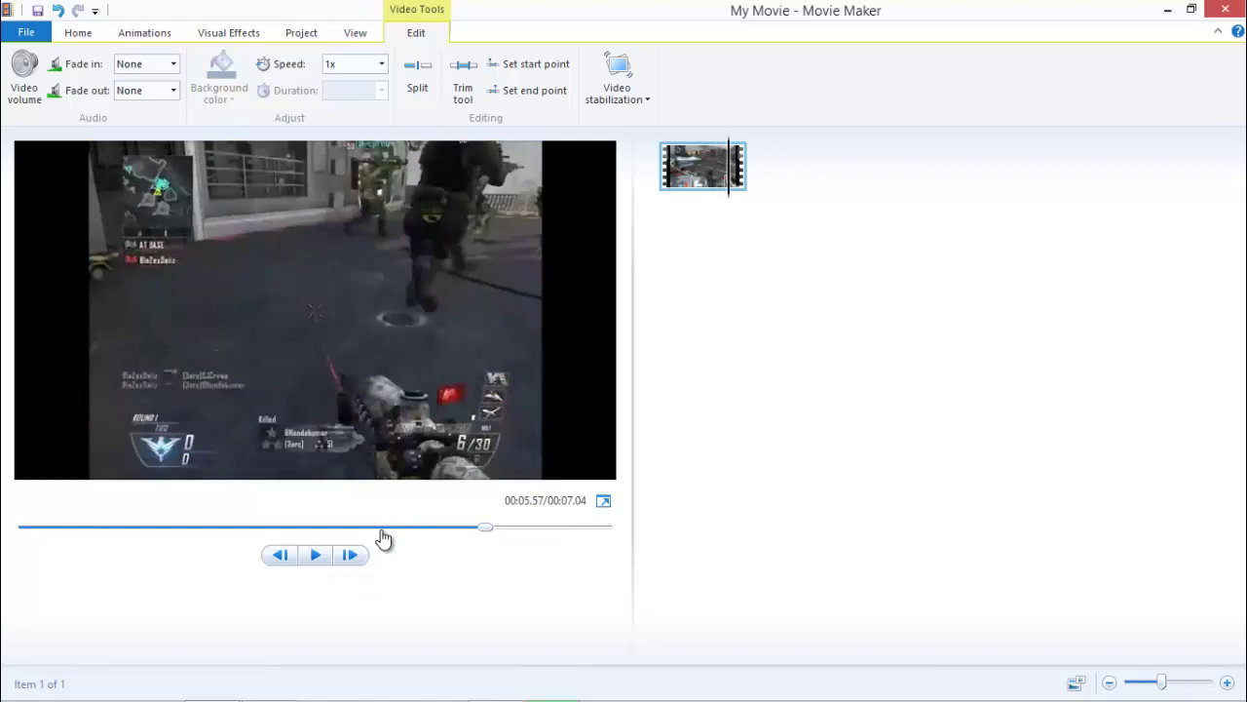
{"action": "left_click", "coordinate": [318, 555]}
{"action": "left_click", "coordinate": [317, 554]}
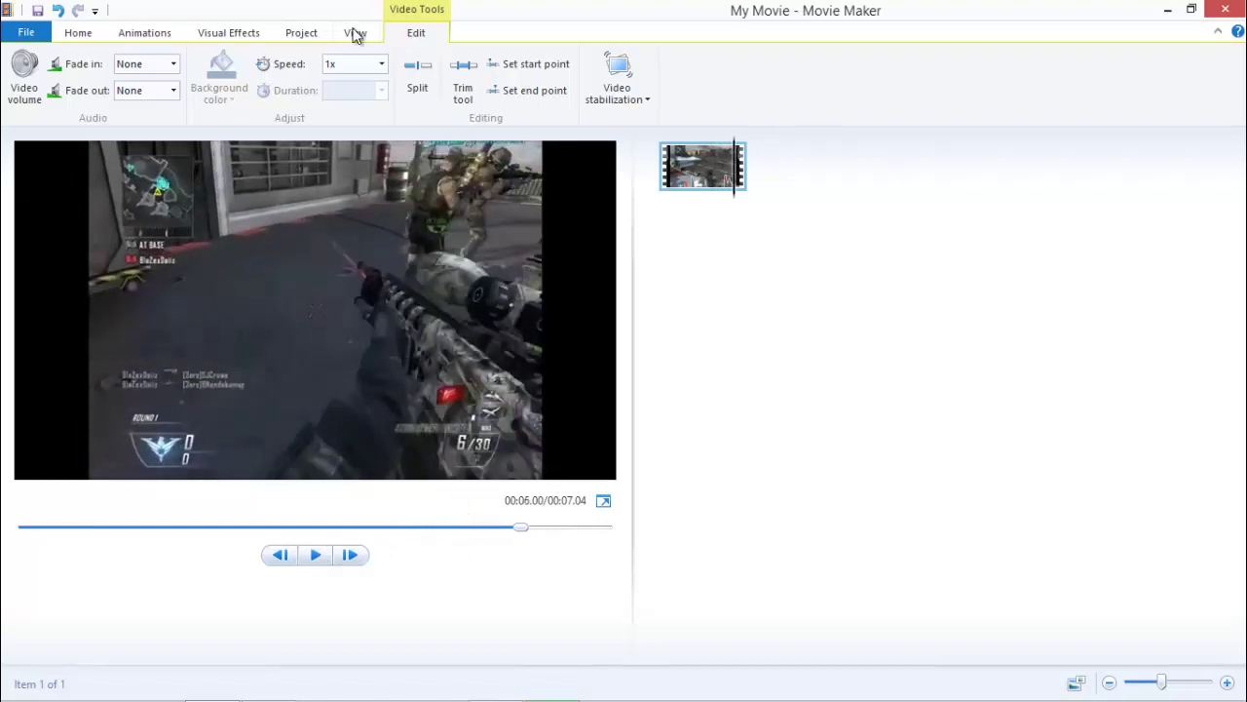
{"action": "left_click", "coordinate": [429, 80]}
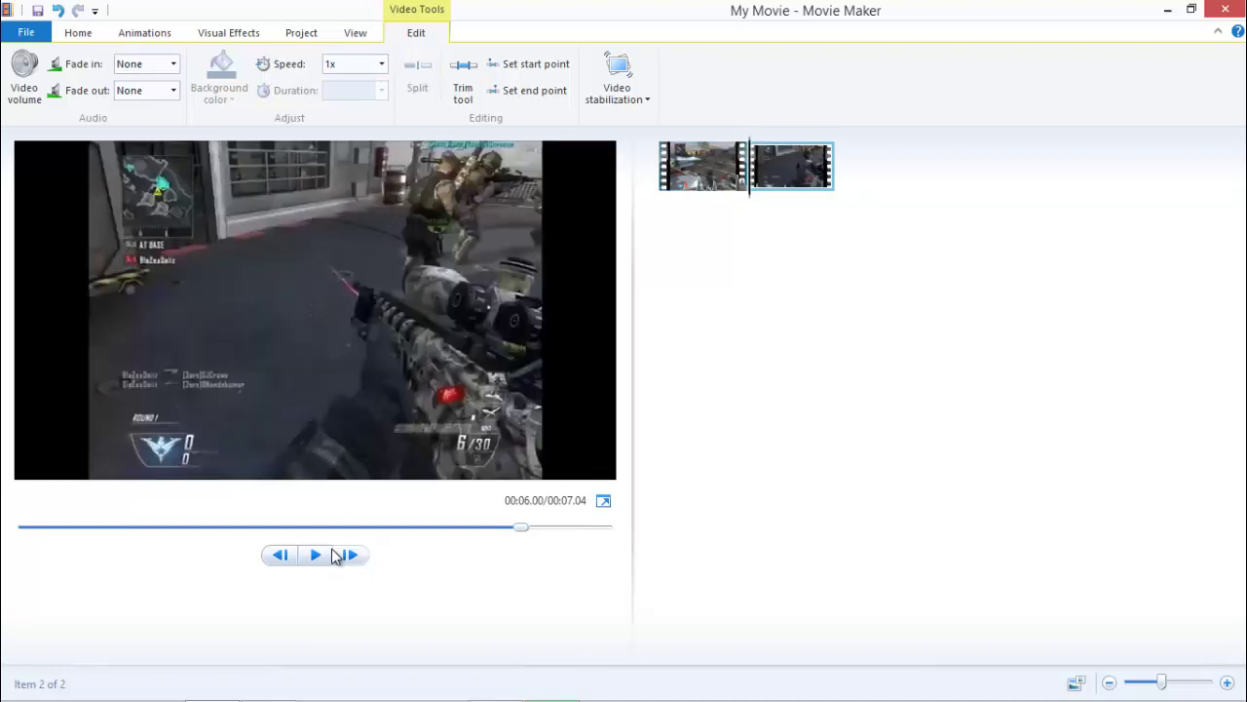
- Slow the second clip to 0.5x, replay from the start, and lower the first clip's volume
{"action": "left_click", "coordinate": [381, 67]}
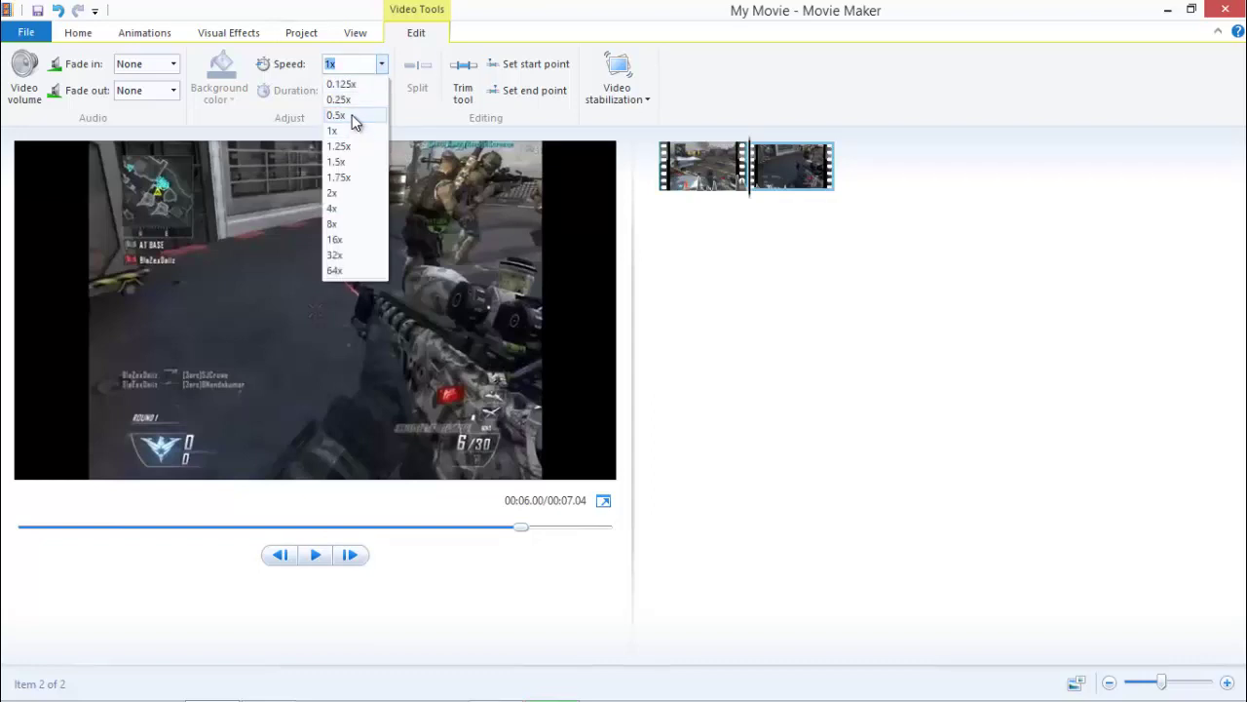
{"action": "left_click", "coordinate": [354, 117]}
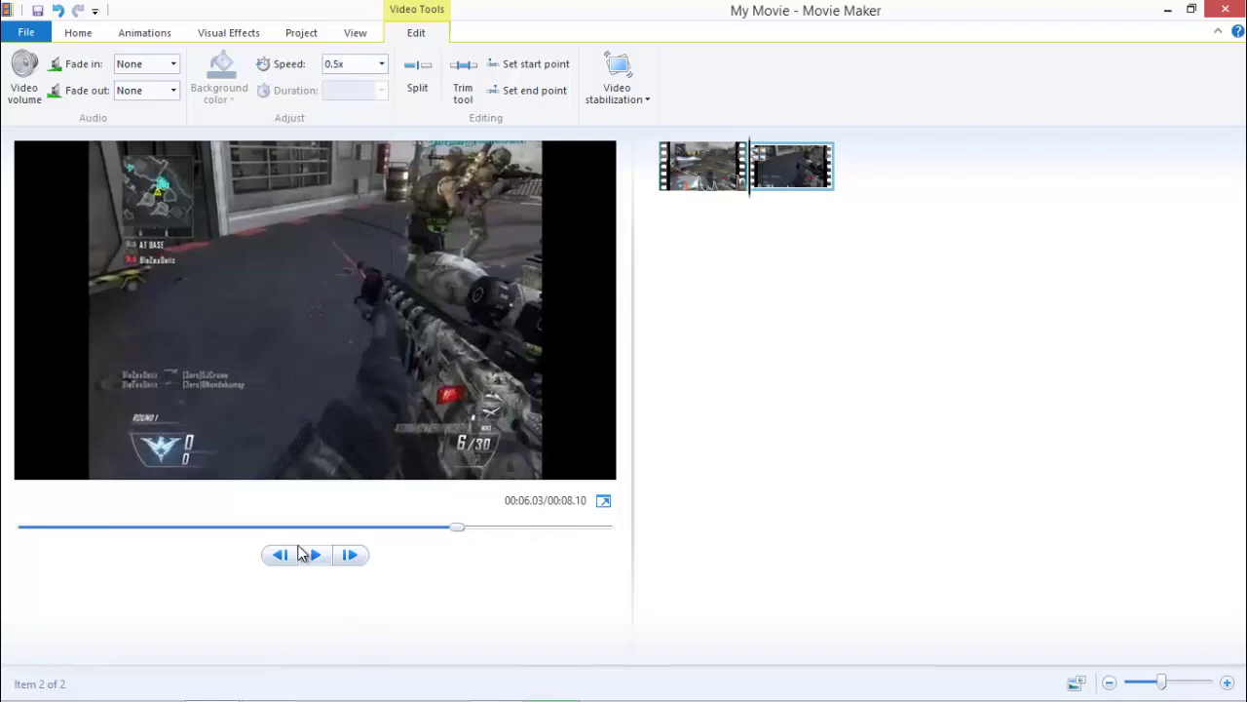
{"action": "left_click", "coordinate": [71, 531]}
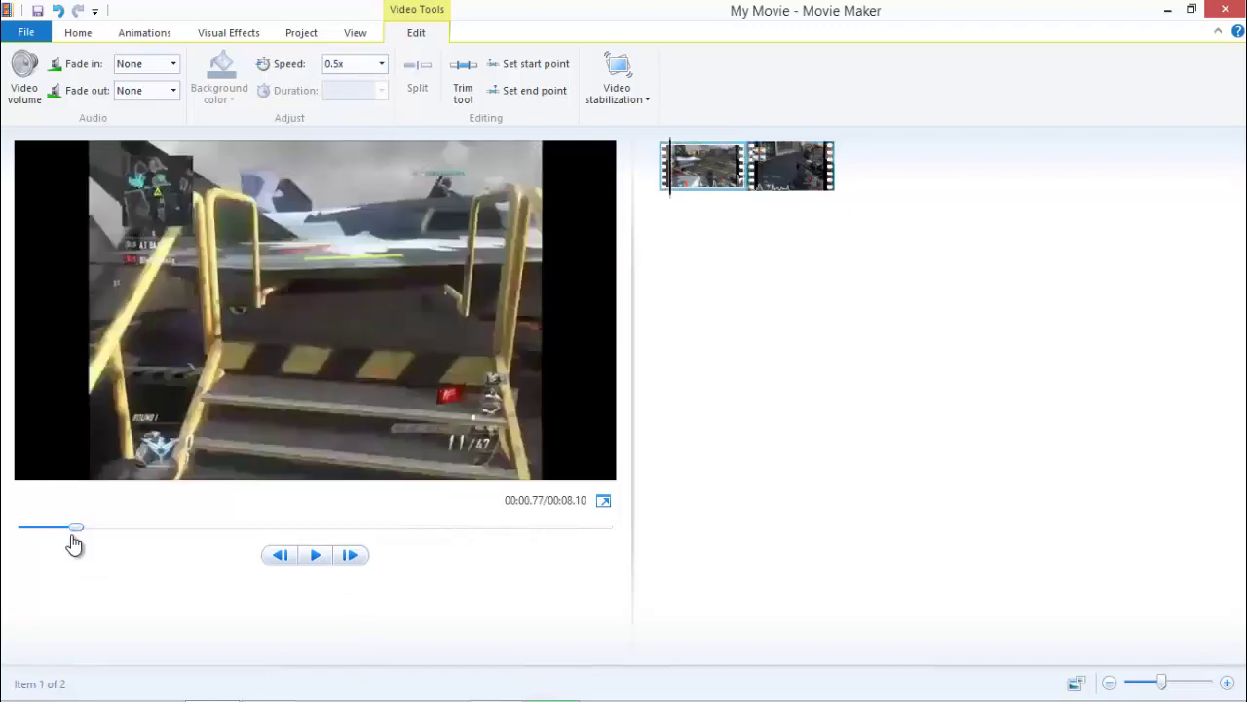
{"action": "left_click", "coordinate": [320, 555]}
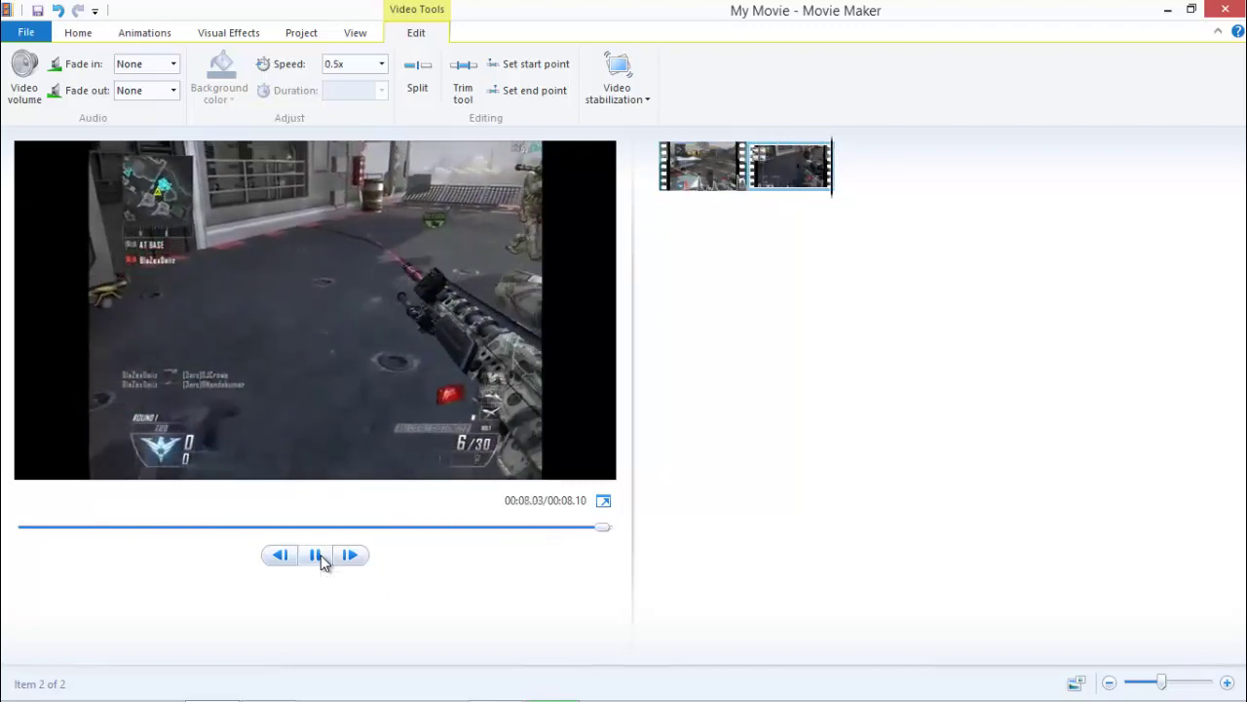
{"action": "left_click", "coordinate": [18, 103]}
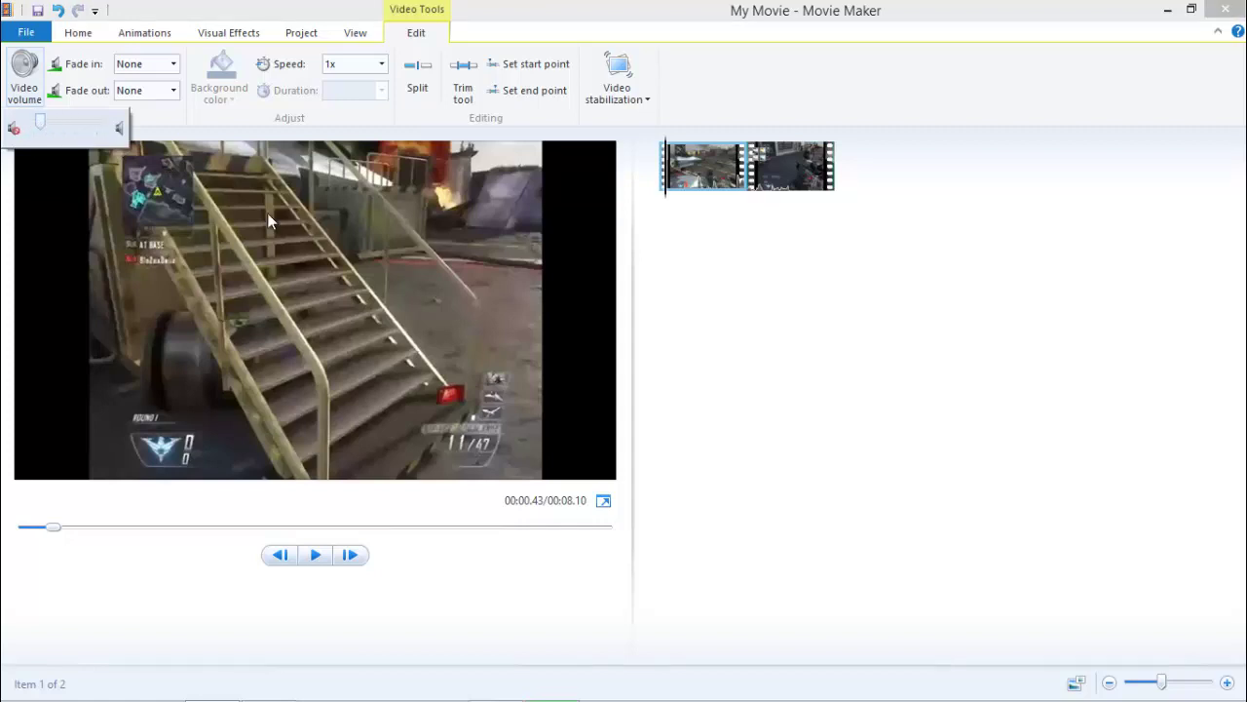
- Turn the slowed second clip's video volume down to minimum
{"action": "left_click", "coordinate": [460, 580]}
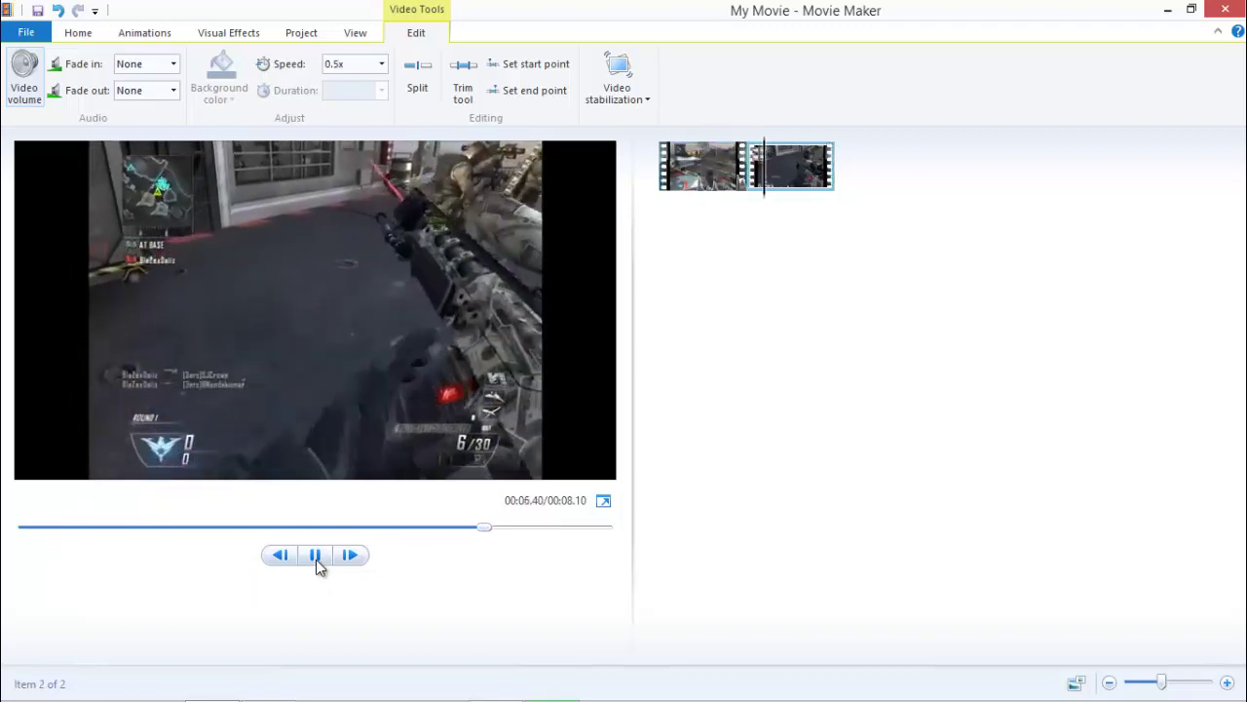
{"action": "left_click", "coordinate": [315, 559]}
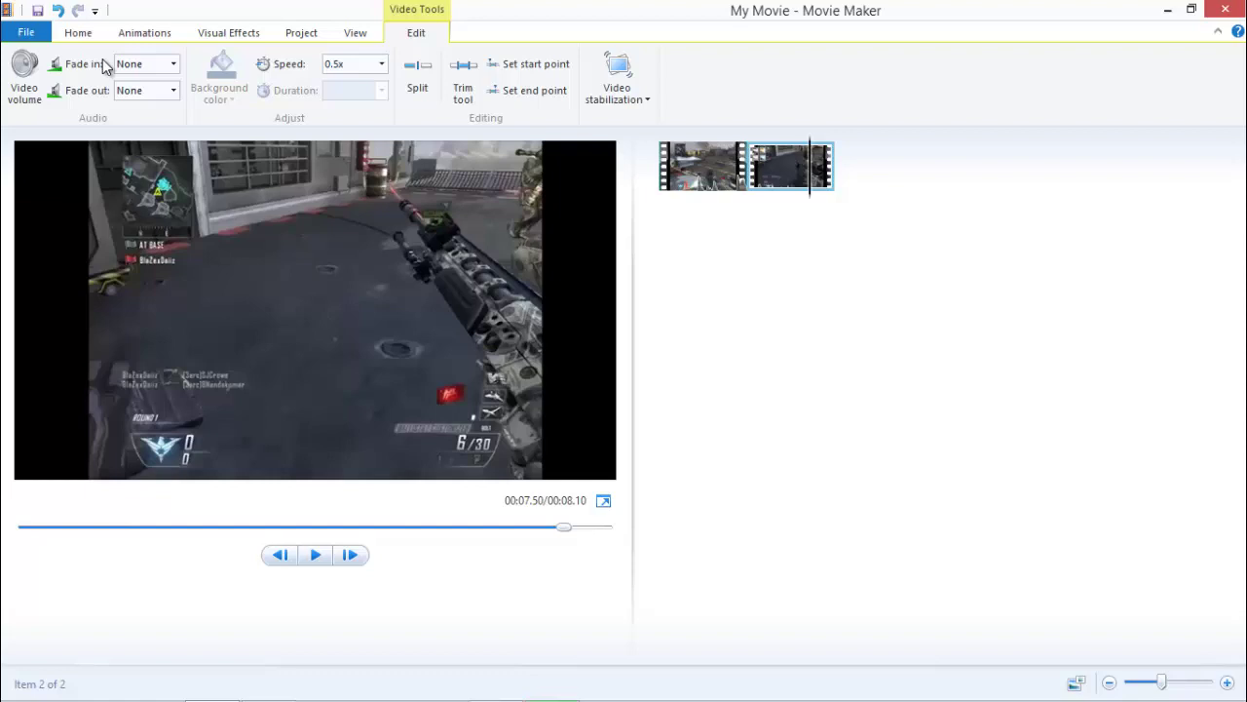
{"action": "left_click", "coordinate": [37, 91]}
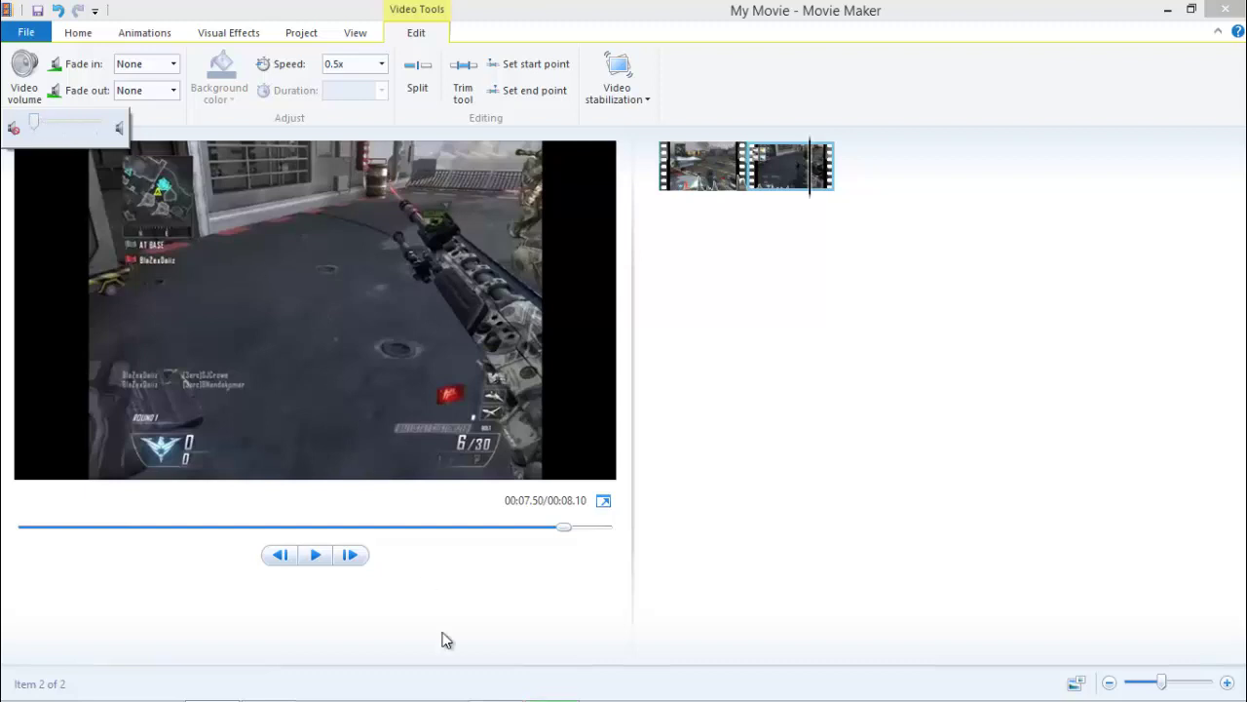
{"action": "left_click", "coordinate": [380, 623]}
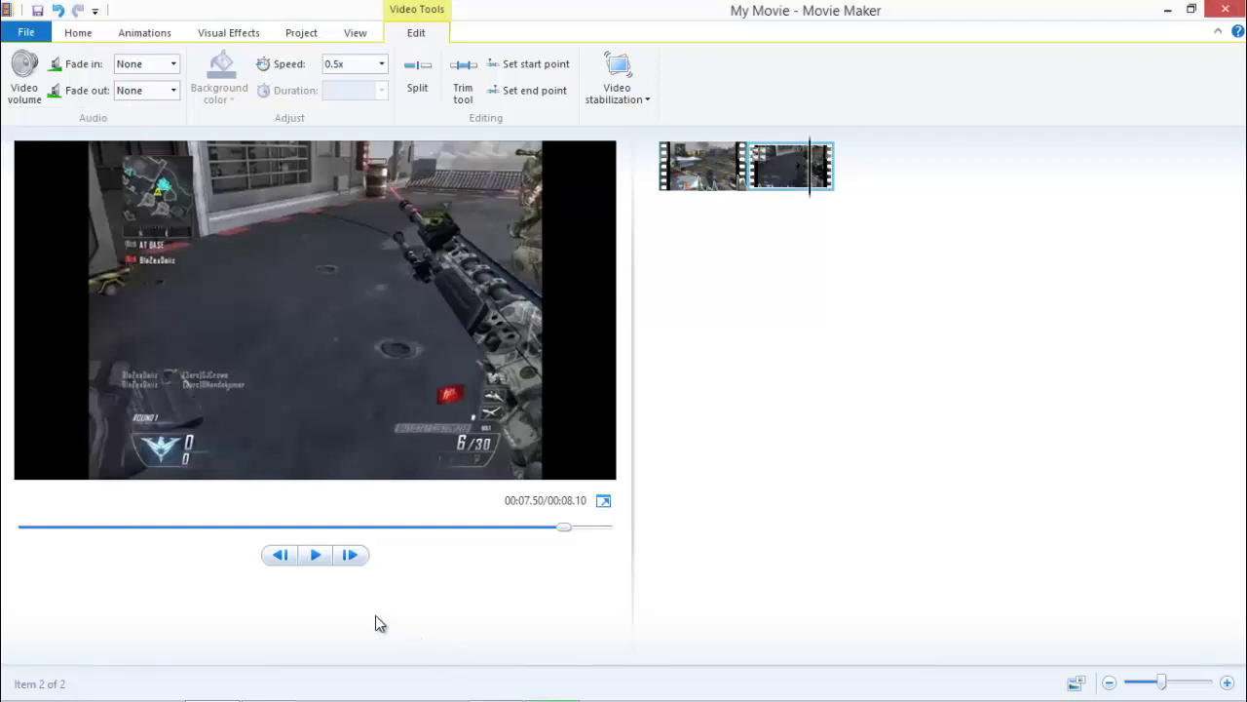
- Play the full 00:08.10 movie back from the beginning
{"action": "double_click", "coordinate": [314, 570]}
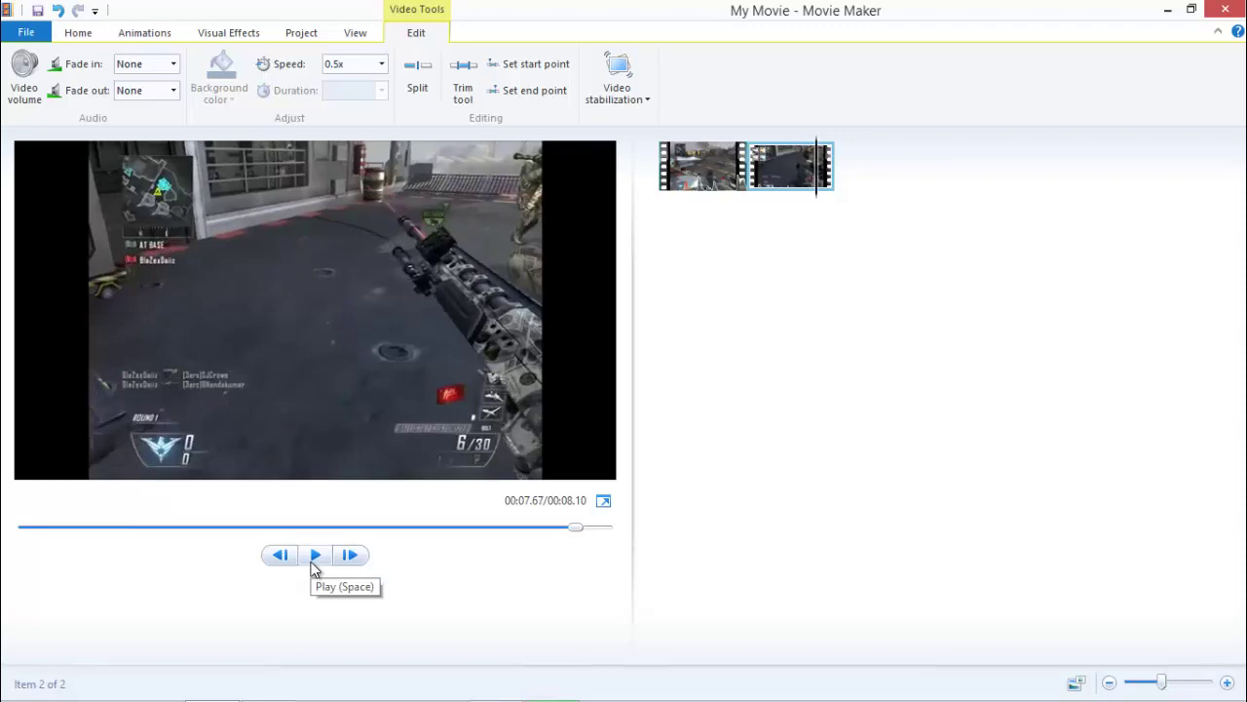
{"action": "left_click", "coordinate": [317, 560]}
{"action": "left_click", "coordinate": [320, 559]}
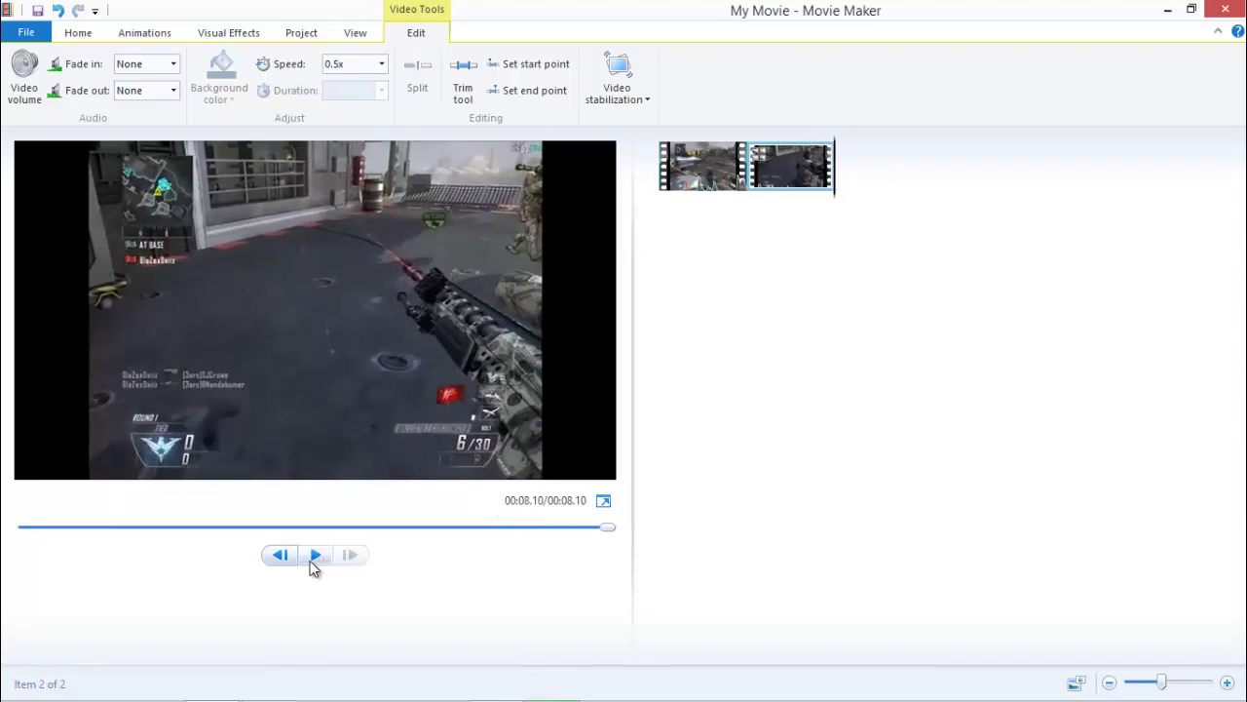
{"action": "left_click", "coordinate": [313, 563]}
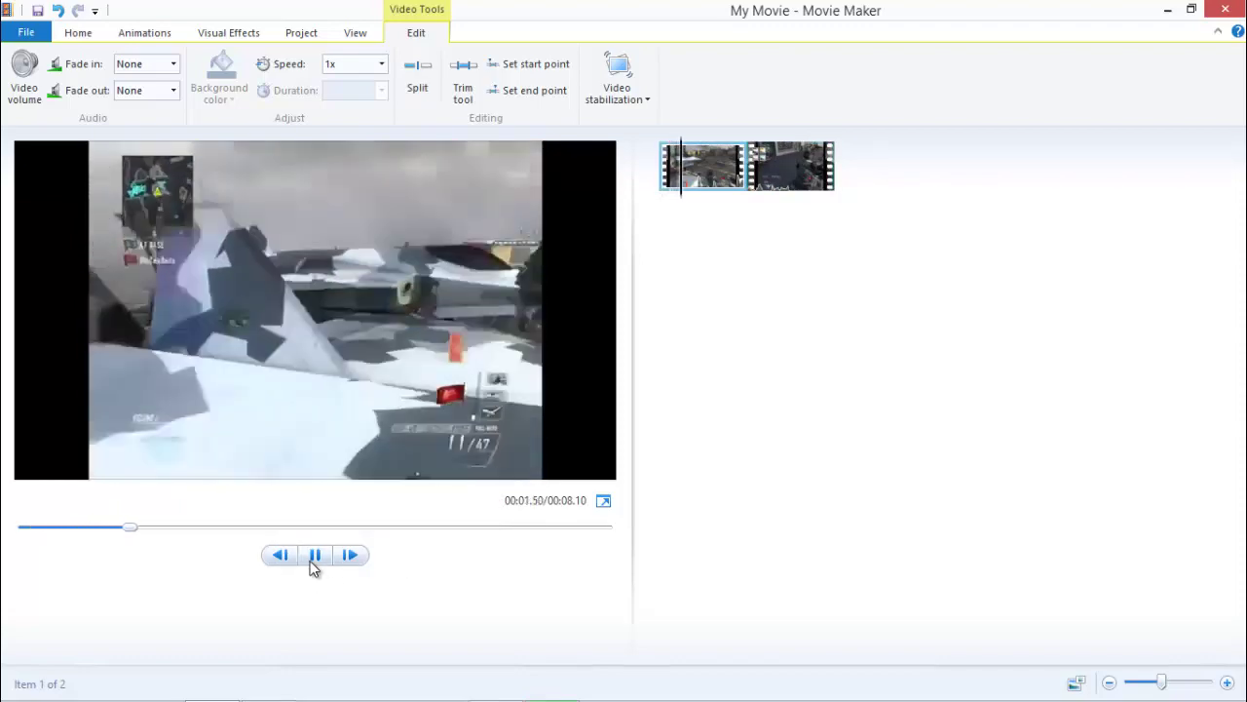
- Undo the 0.5x slowdown and split, redoing once to keep a single 00:07.07 clip
{"action": "left_click", "coordinate": [311, 565]}
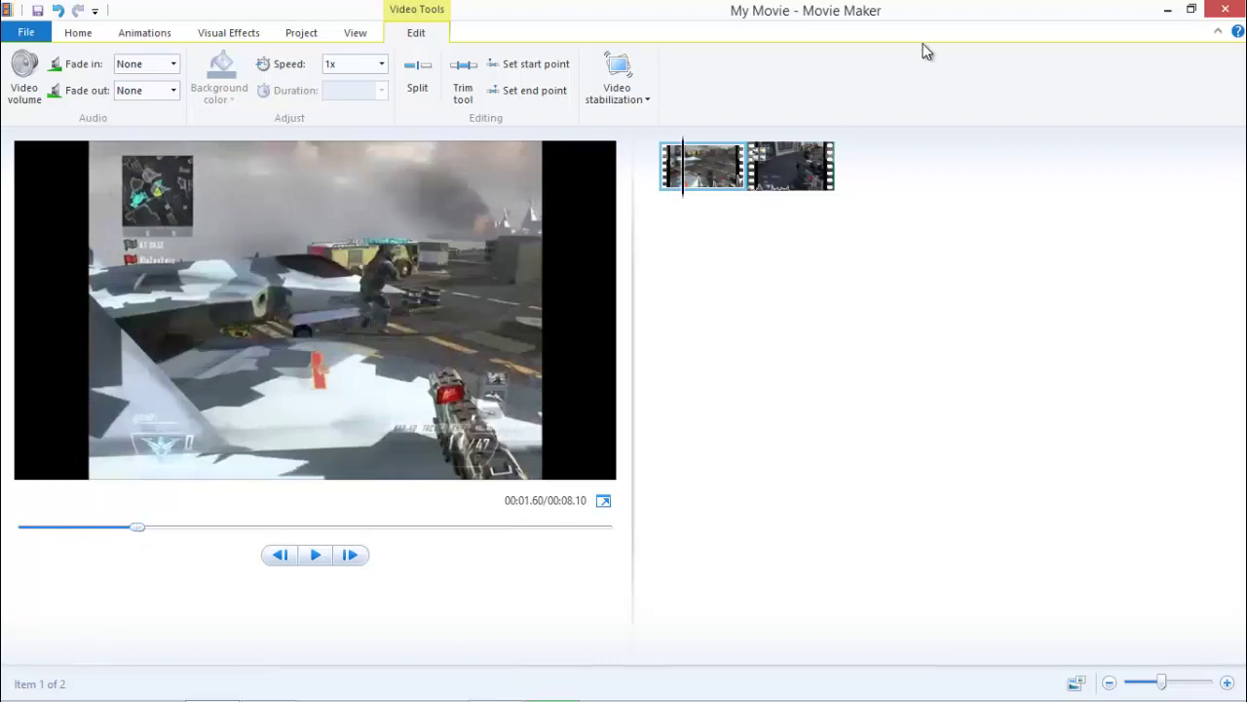
{"action": "left_click", "coordinate": [767, 183]}
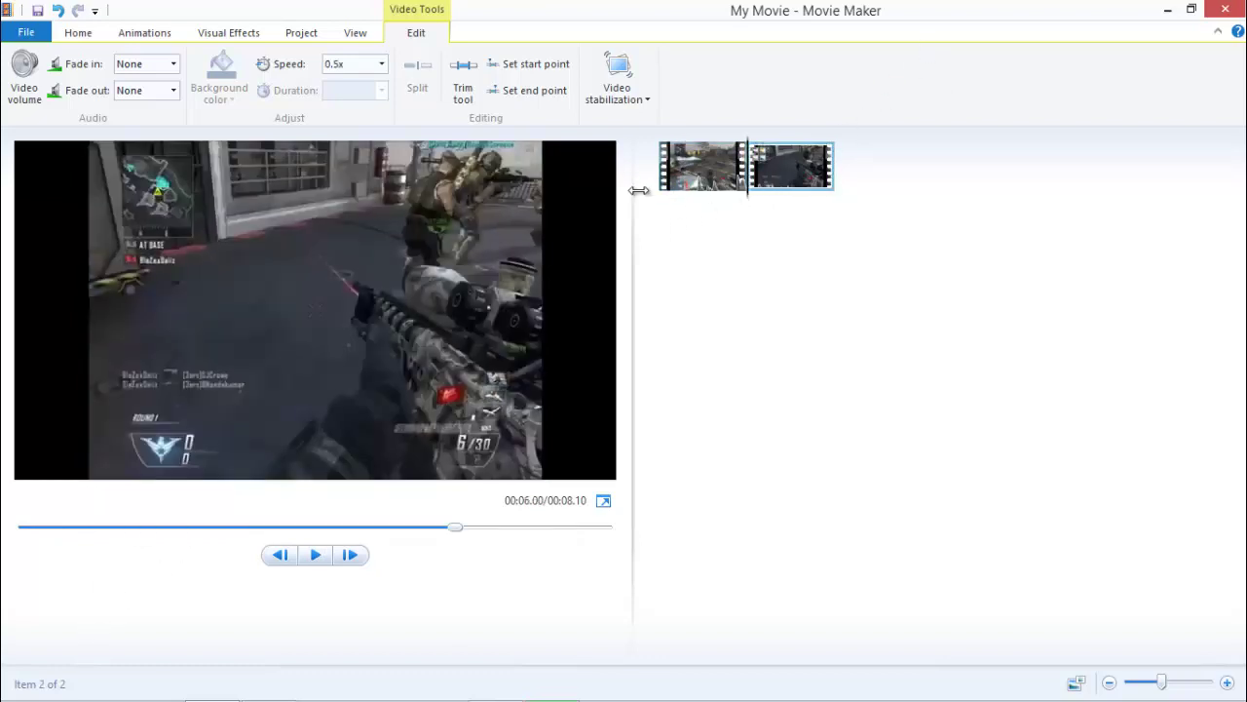
{"action": "left_click", "coordinate": [59, 10]}
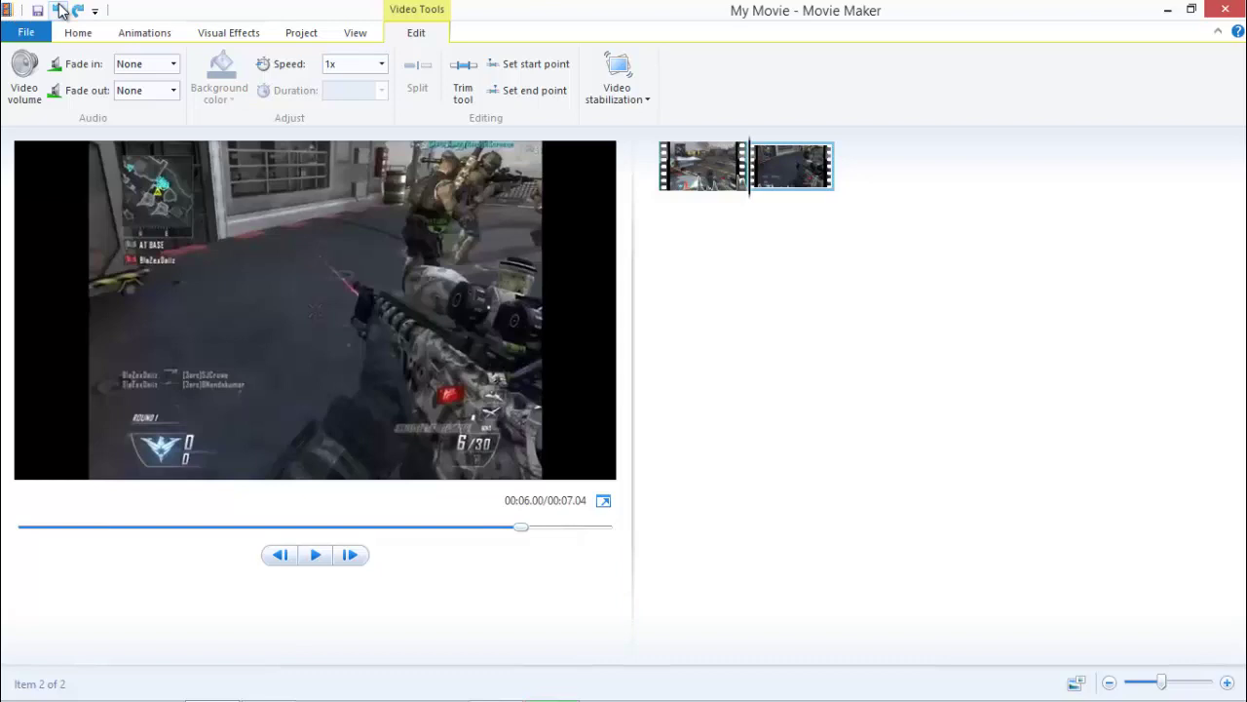
{"action": "left_click", "coordinate": [59, 10]}
{"action": "left_click", "coordinate": [58, 10]}
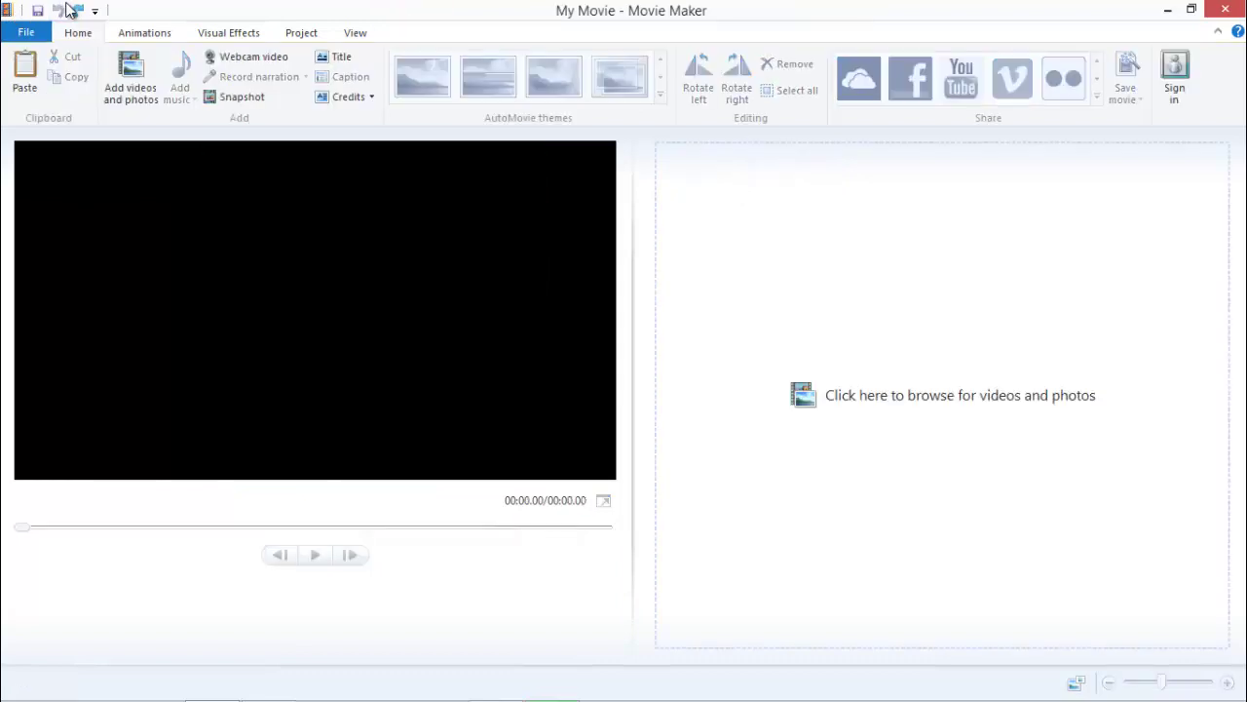
{"action": "left_click", "coordinate": [78, 10]}
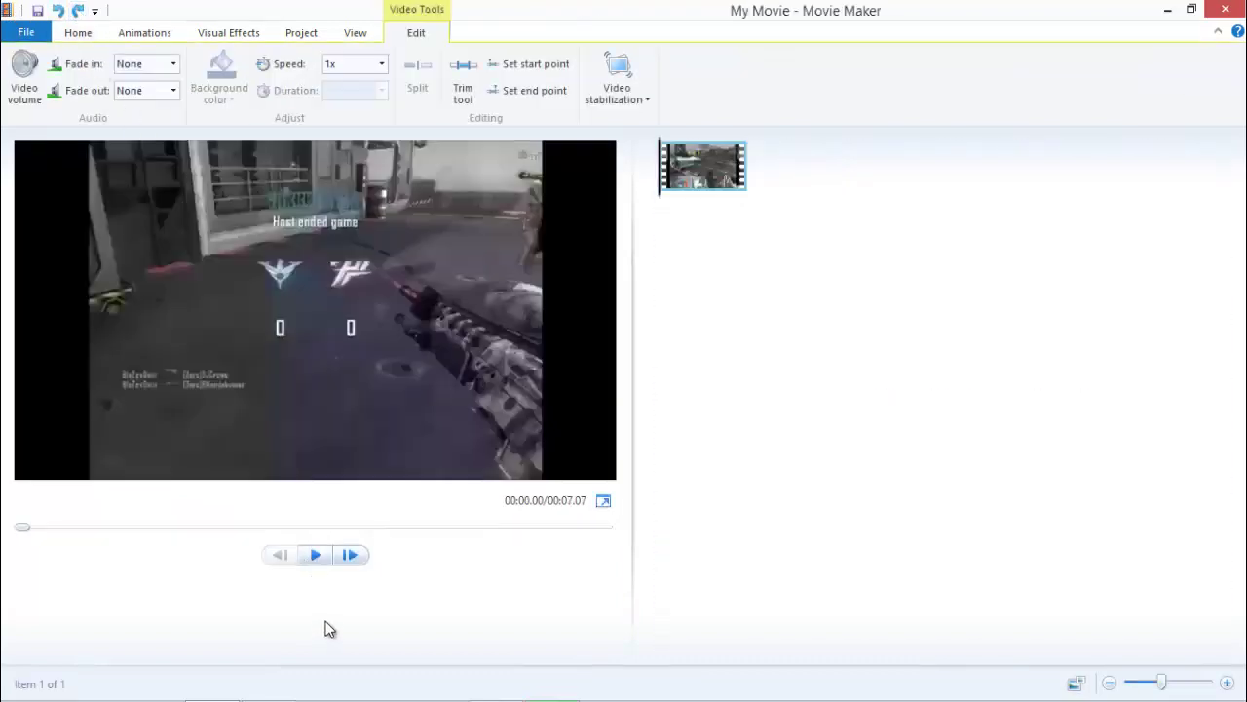
- Split the clip at 00:05.40
{"action": "left_click", "coordinate": [315, 556]}
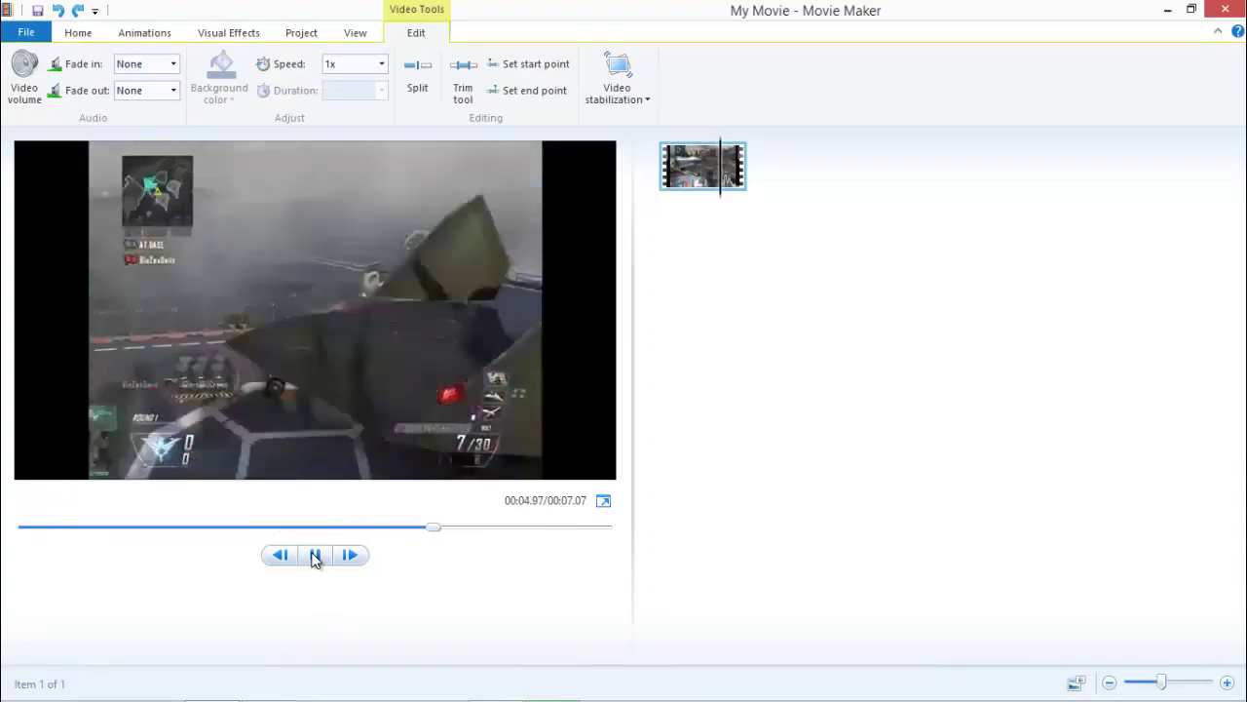
{"action": "left_click", "coordinate": [315, 556]}
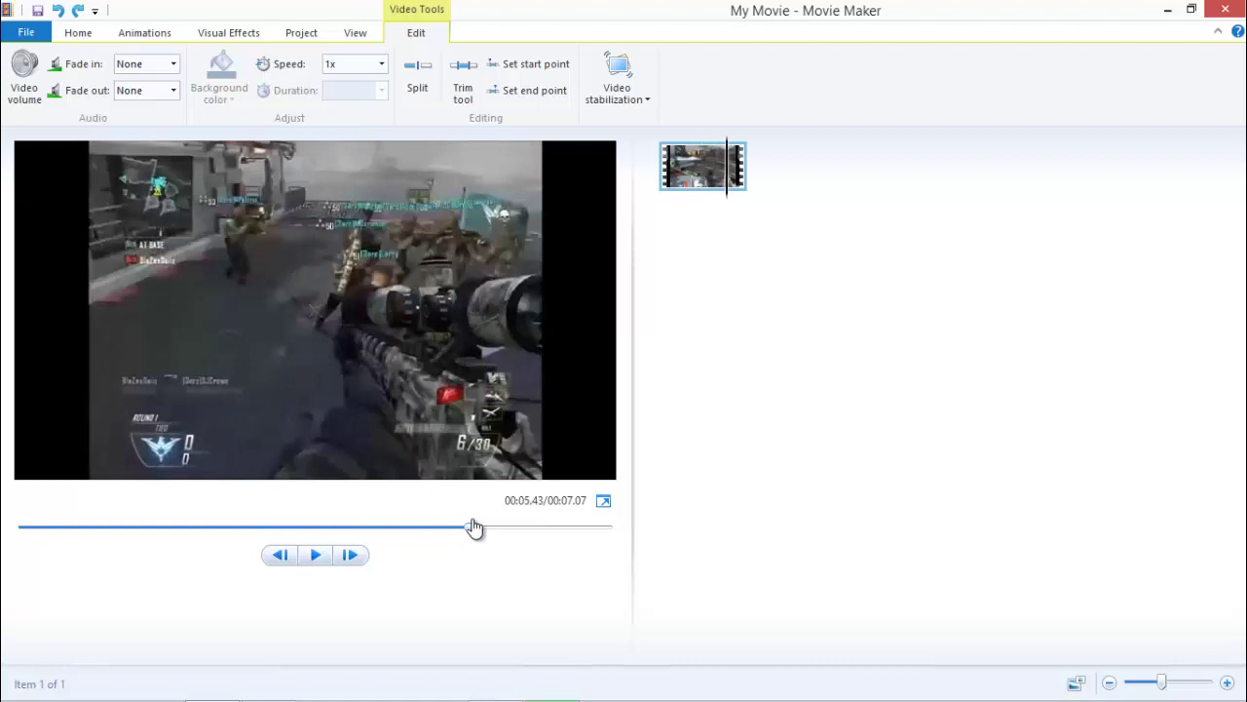
{"action": "left_click_drag", "start_coordinate": [473, 533], "coordinate": [471, 534]}
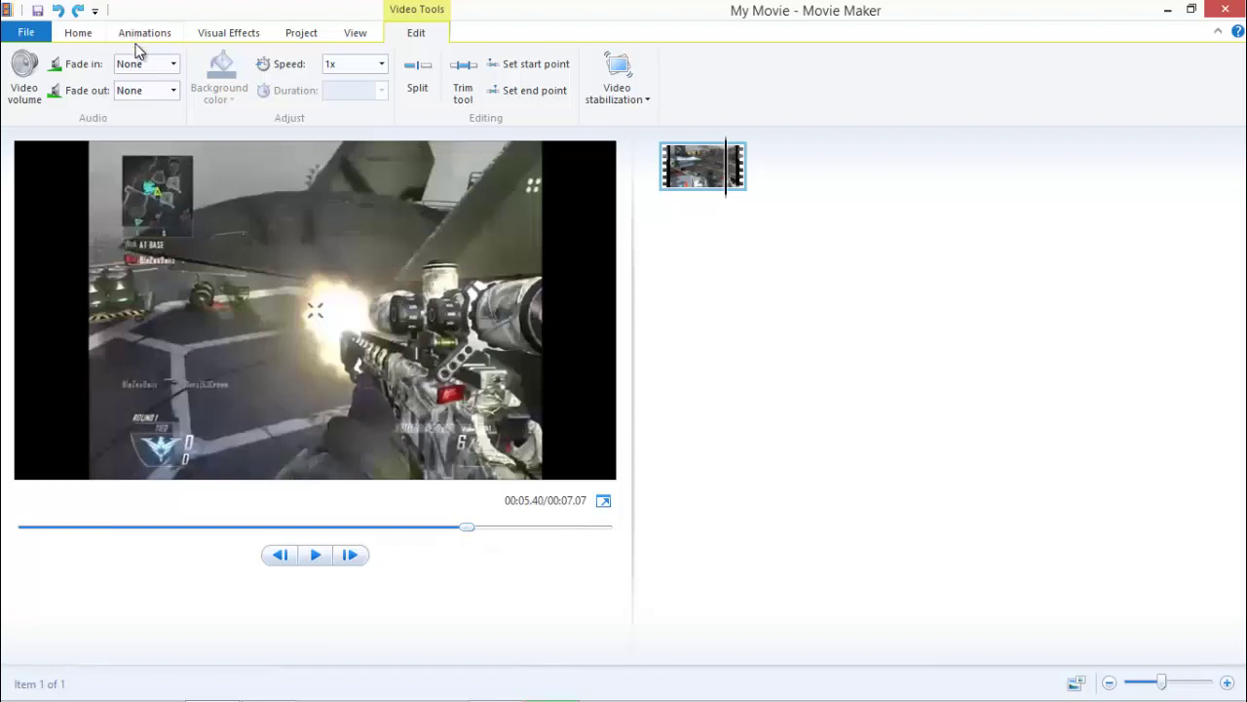
{"action": "left_click", "coordinate": [419, 85]}
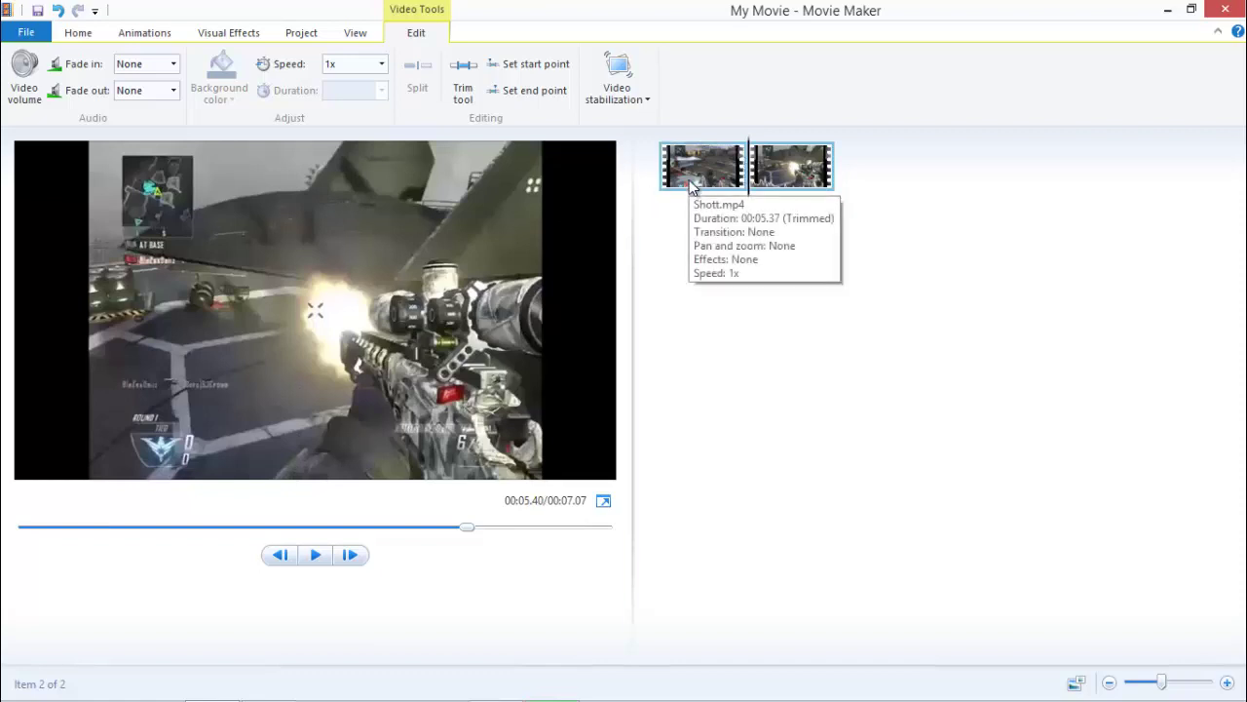
- Split again at 00:06.13 and select the short middle clip
{"action": "left_click", "coordinate": [315, 554]}
{"action": "left_click", "coordinate": [315, 557]}
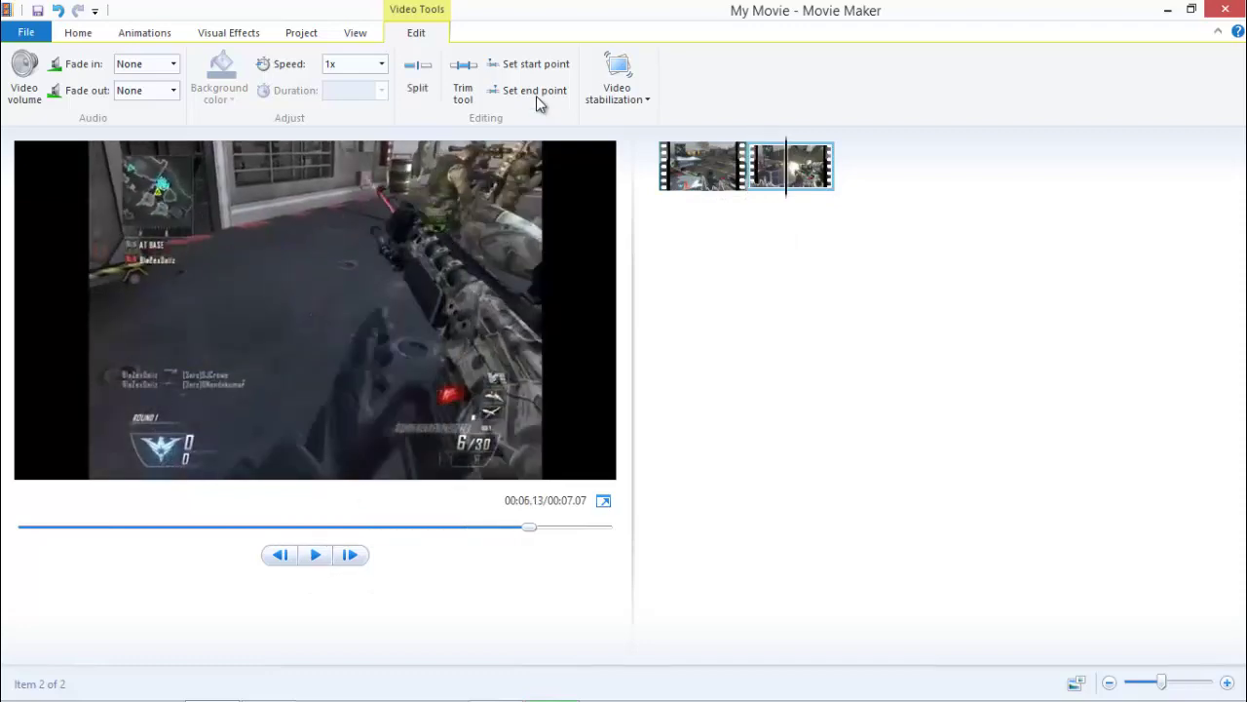
{"action": "left_click", "coordinate": [428, 91]}
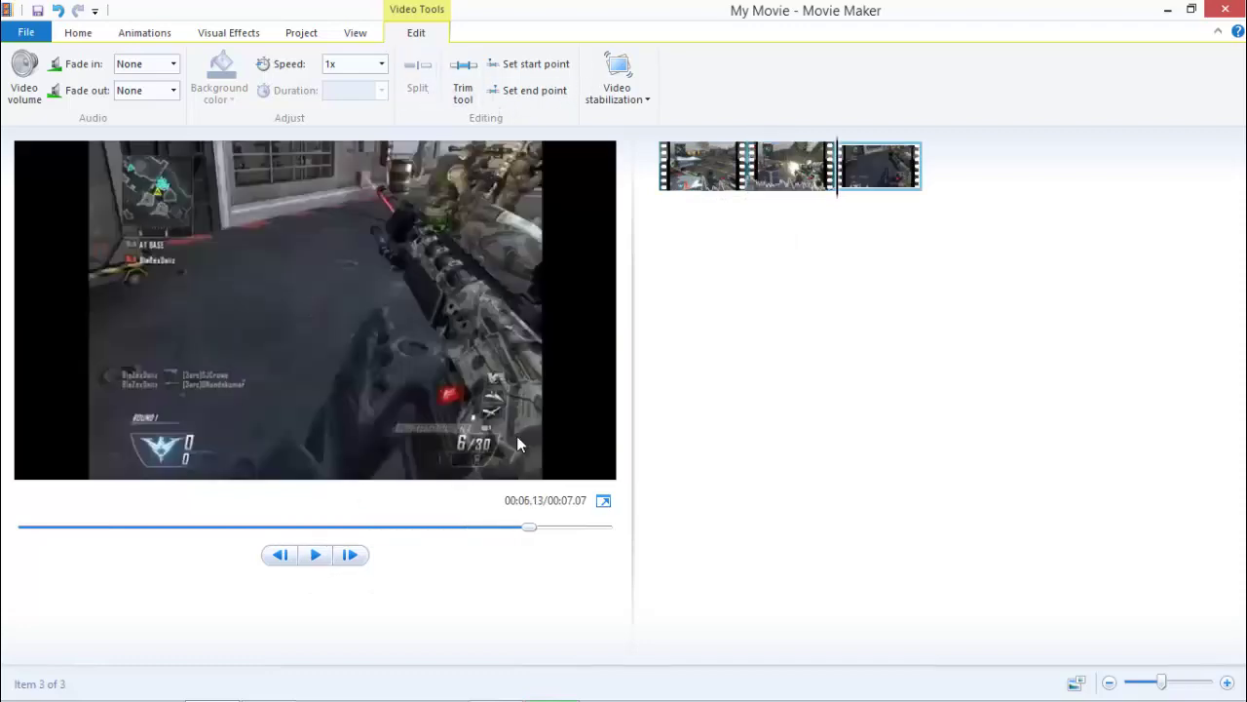
{"action": "left_click", "coordinate": [769, 161]}
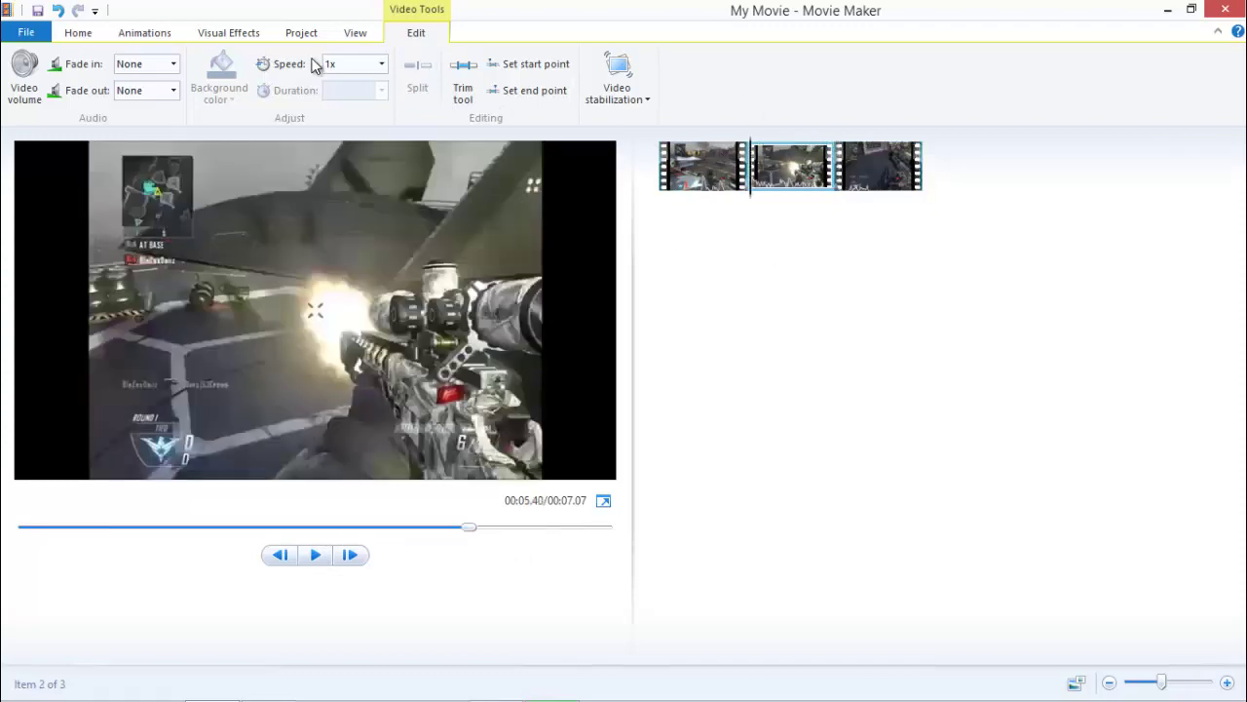
- Raise the middle clip's Brightness with the Visual Effects slider
{"action": "left_click", "coordinate": [227, 36]}
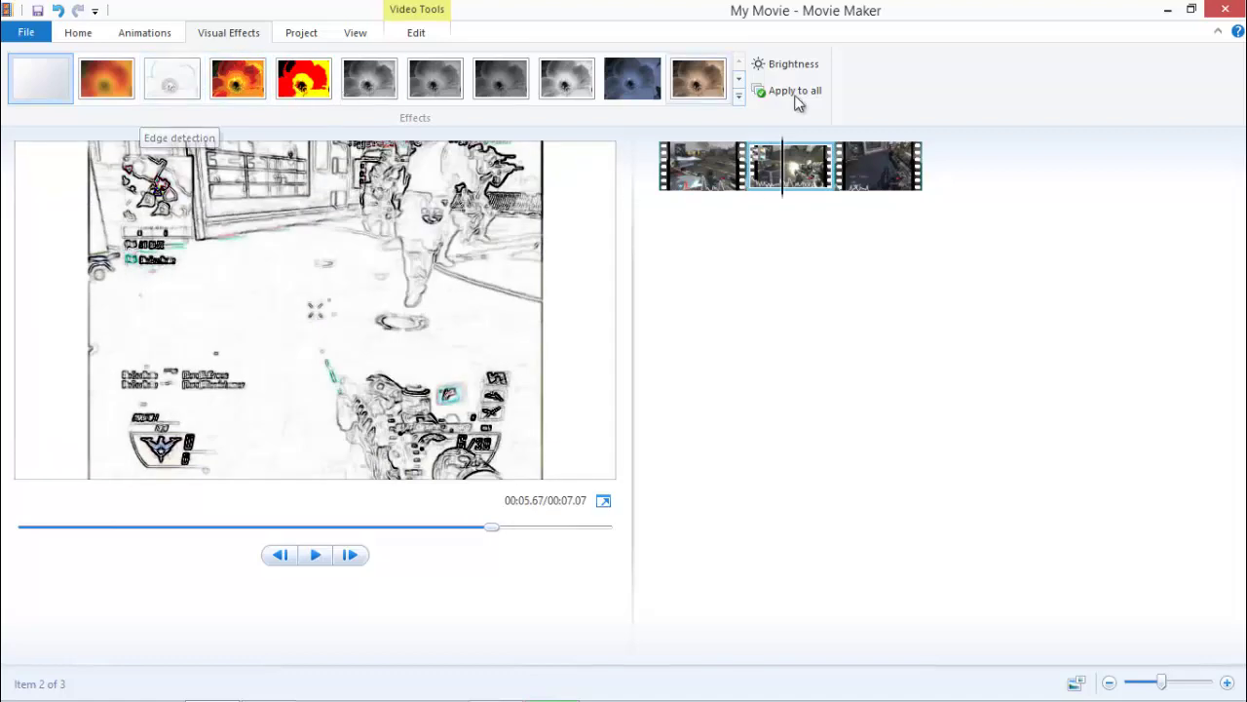
{"action": "left_click", "coordinate": [738, 80]}
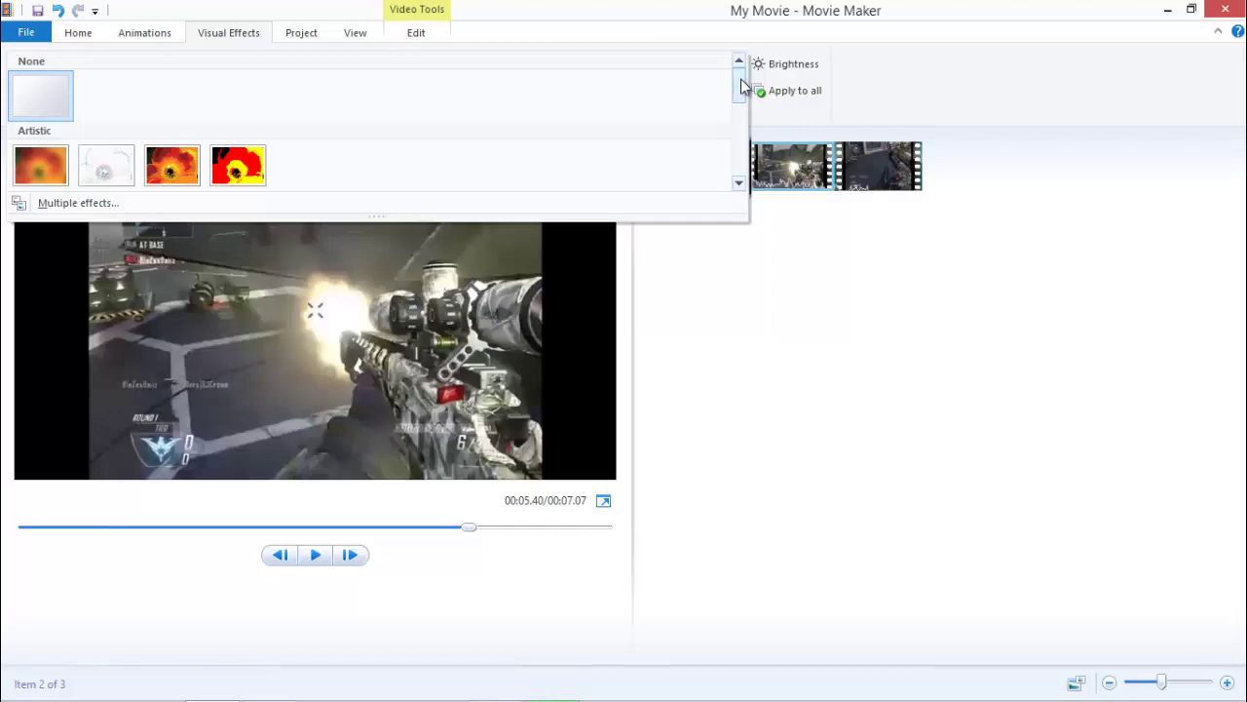
{"action": "left_click", "coordinate": [770, 75]}
{"action": "left_click", "coordinate": [772, 70]}
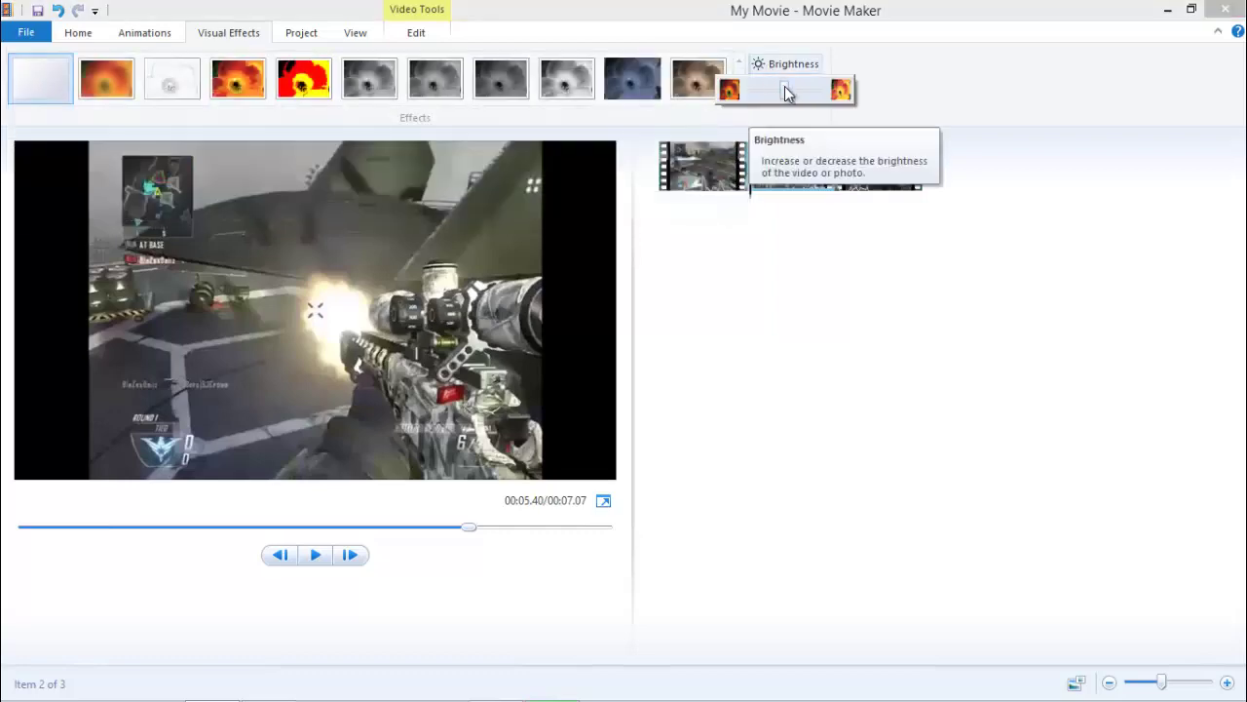
{"action": "mouse_move", "coordinate": [788, 91]}
{"action": "left_mouse_down"}
{"action": "mouse_move", "coordinate": [808, 91]}
{"action": "mouse_move", "coordinate": [768, 117]}
{"action": "mouse_move", "coordinate": [702, 112]}
{"action": "mouse_move", "coordinate": [808, 96]}
{"action": "left_mouse_up"}
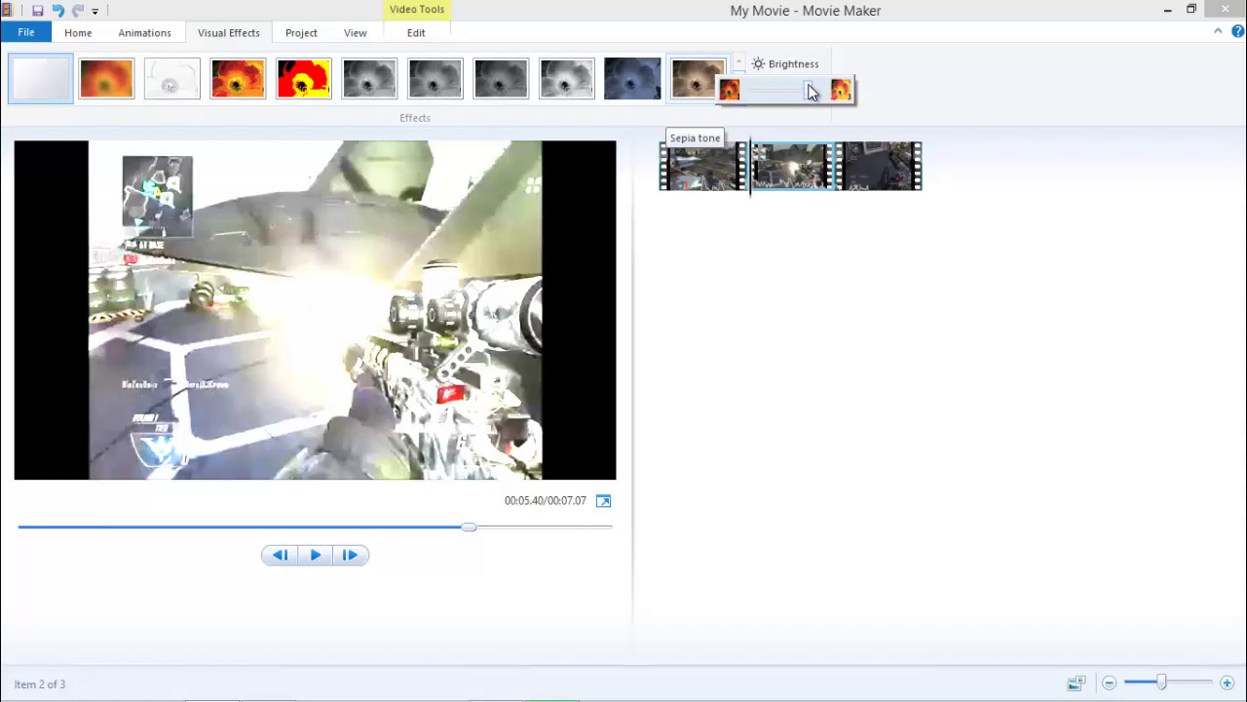
- Apply the Hue effect to the middle clip and preview its pink-magenta tint
{"action": "left_click", "coordinate": [743, 77]}
{"action": "left_click", "coordinate": [741, 79]}
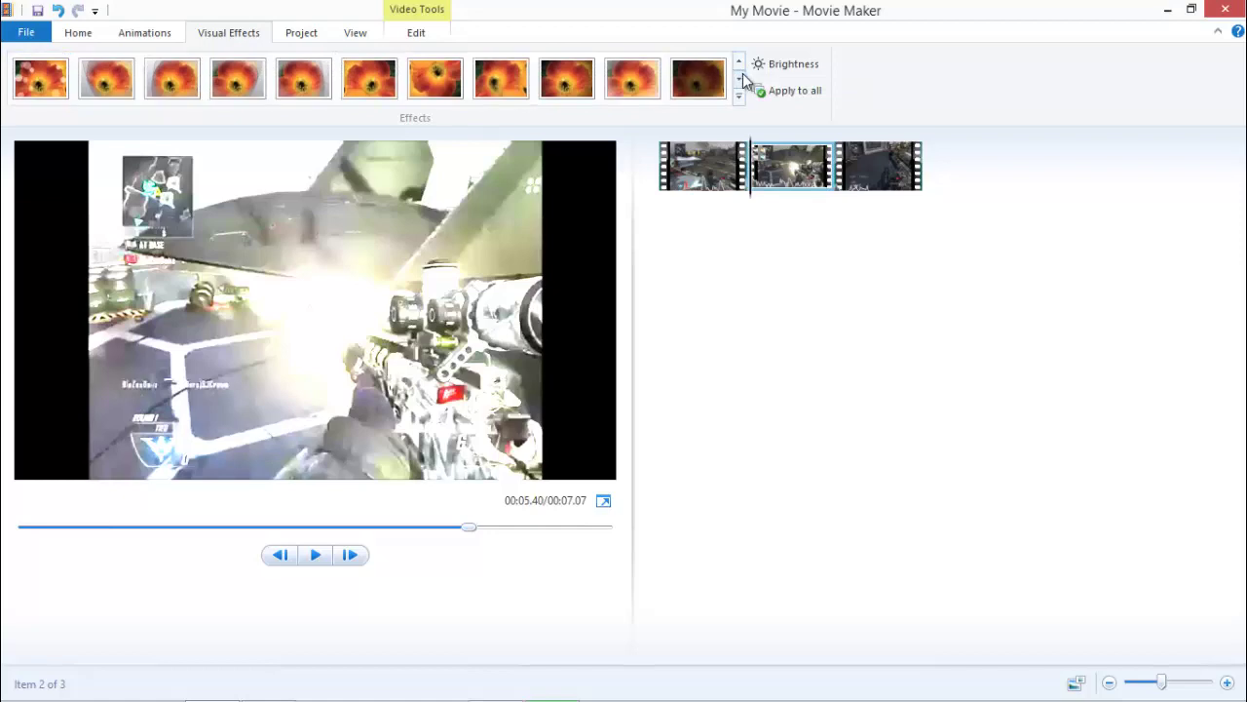
{"action": "left_click", "coordinate": [632, 89]}
{"action": "left_click", "coordinate": [739, 82]}
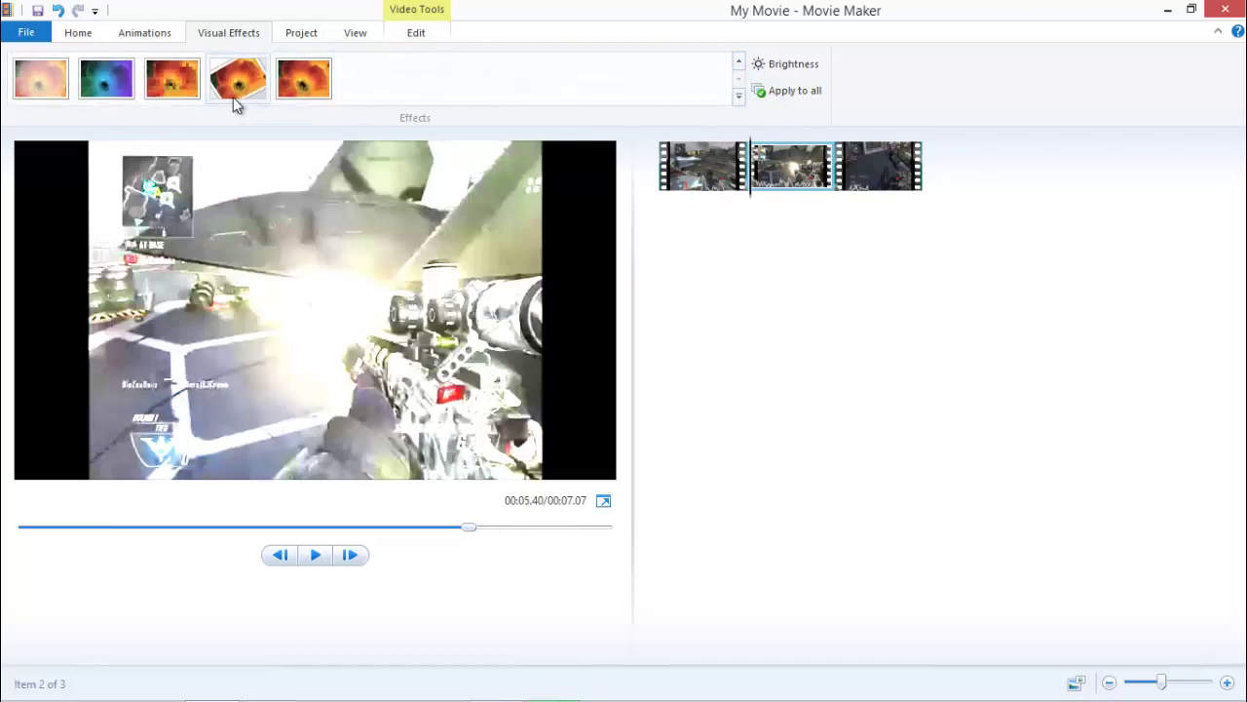
{"action": "left_click", "coordinate": [124, 84]}
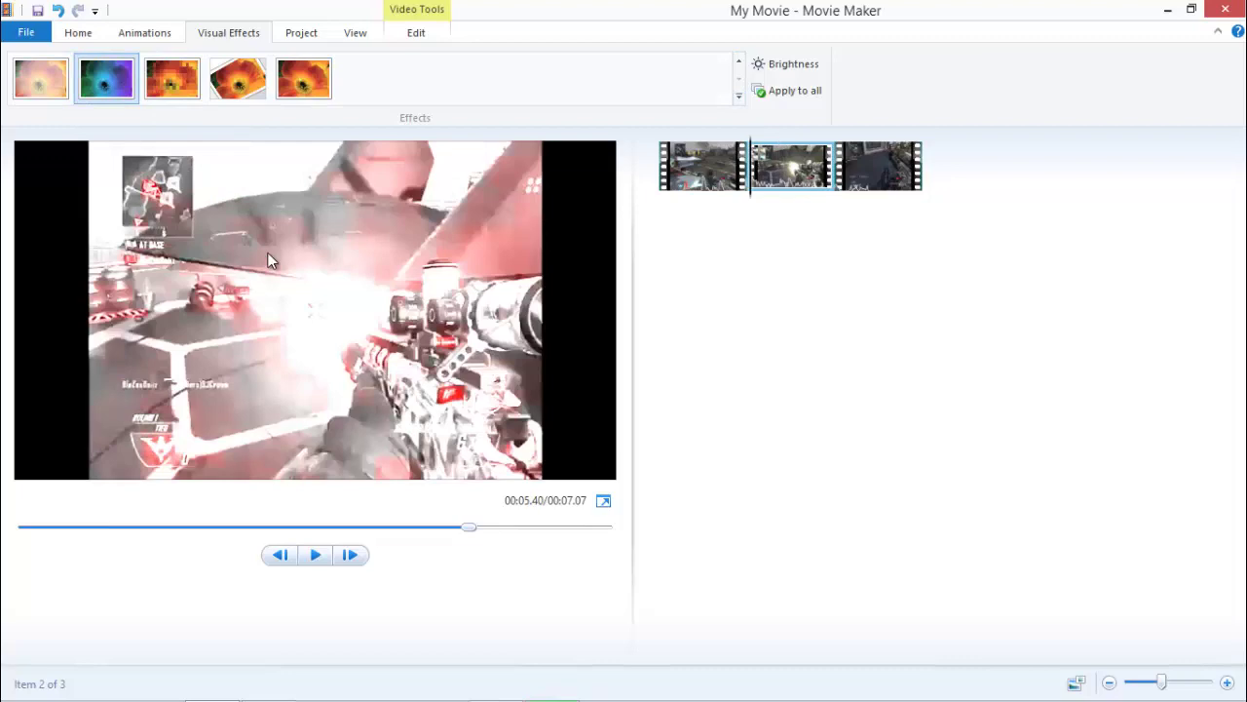
{"action": "left_click", "coordinate": [306, 528]}
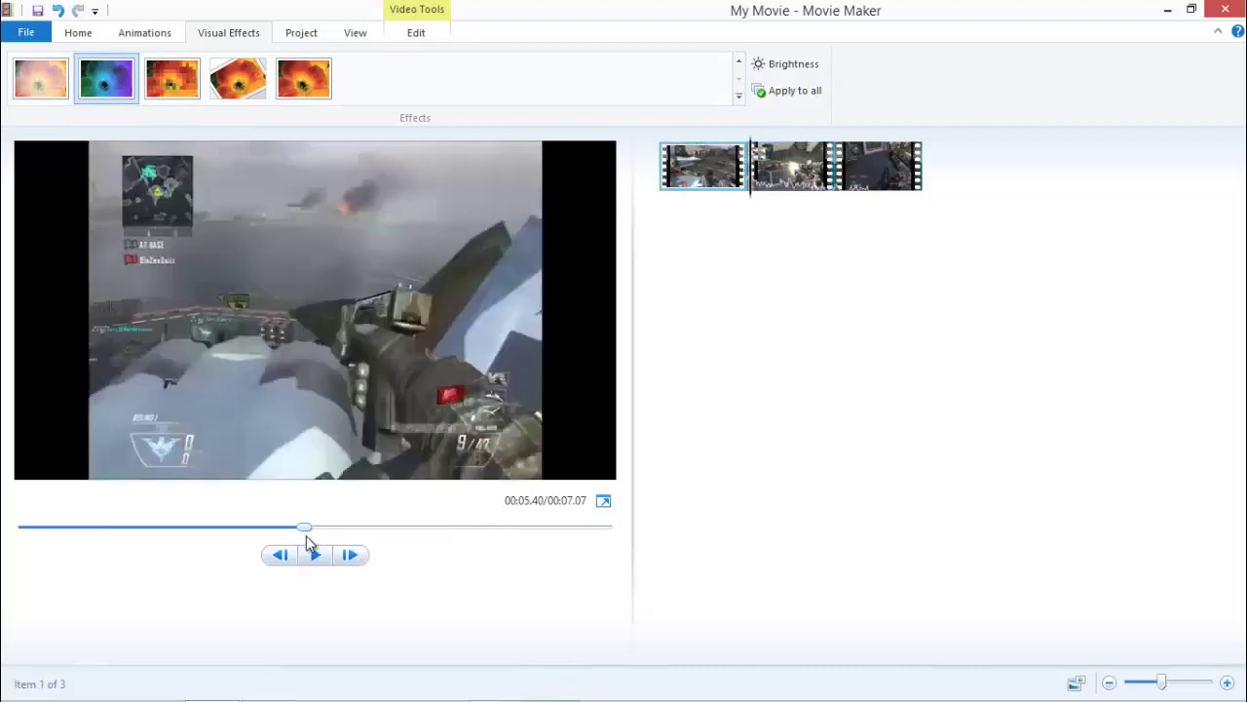
{"action": "left_click", "coordinate": [316, 554]}
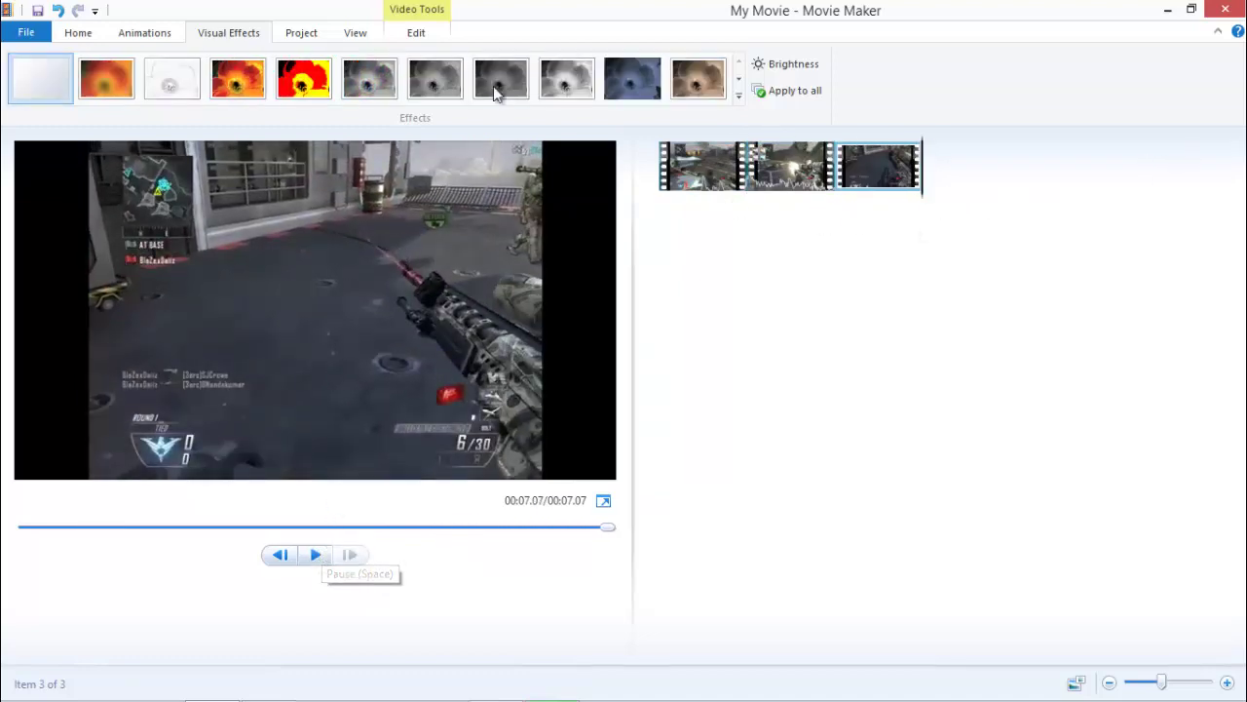
- Set the third clip's speed to 0.5x, stretching the movie to 00:08.04
{"action": "left_click", "coordinate": [414, 35]}
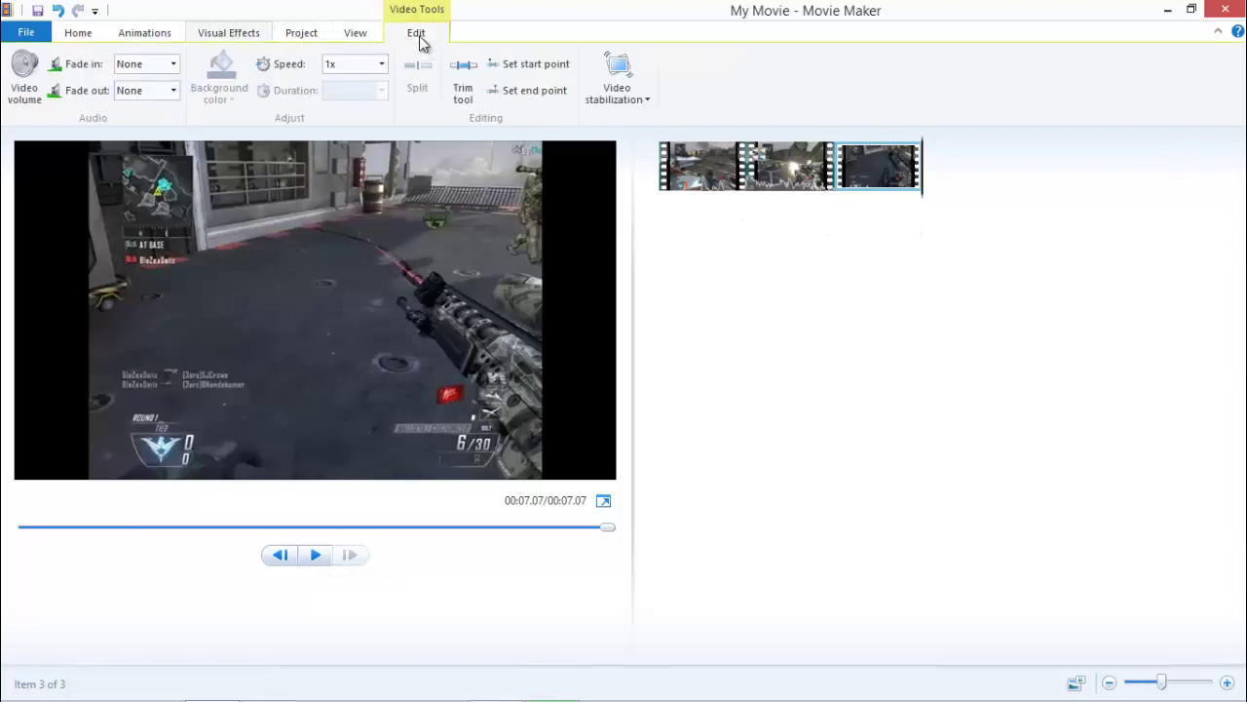
{"action": "left_click", "coordinate": [380, 68]}
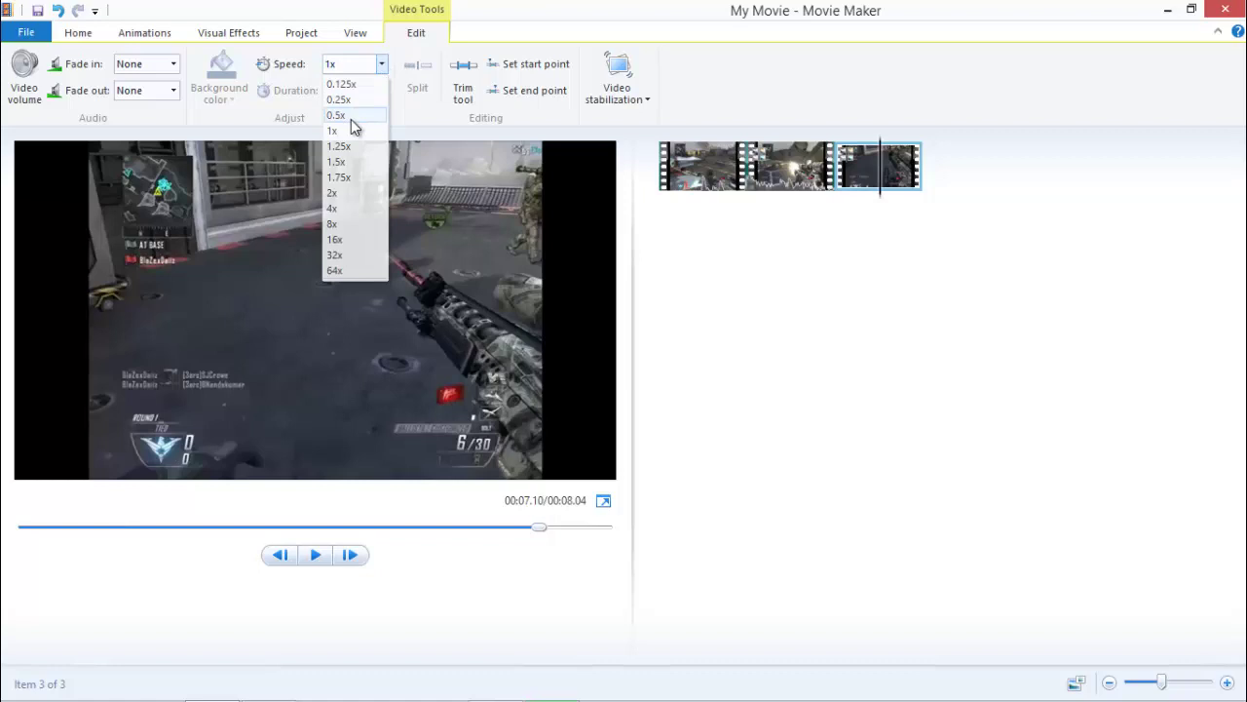
{"action": "left_click", "coordinate": [350, 117]}
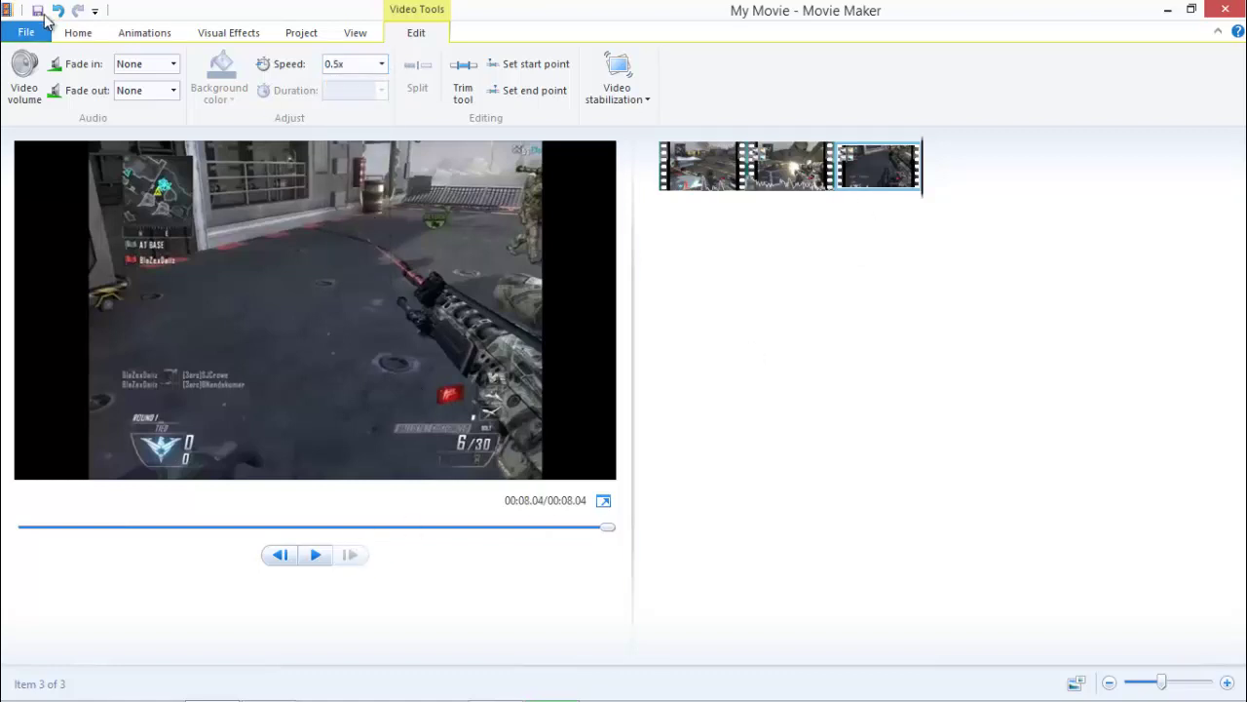
{"action": "left_click", "coordinate": [35, 101]}
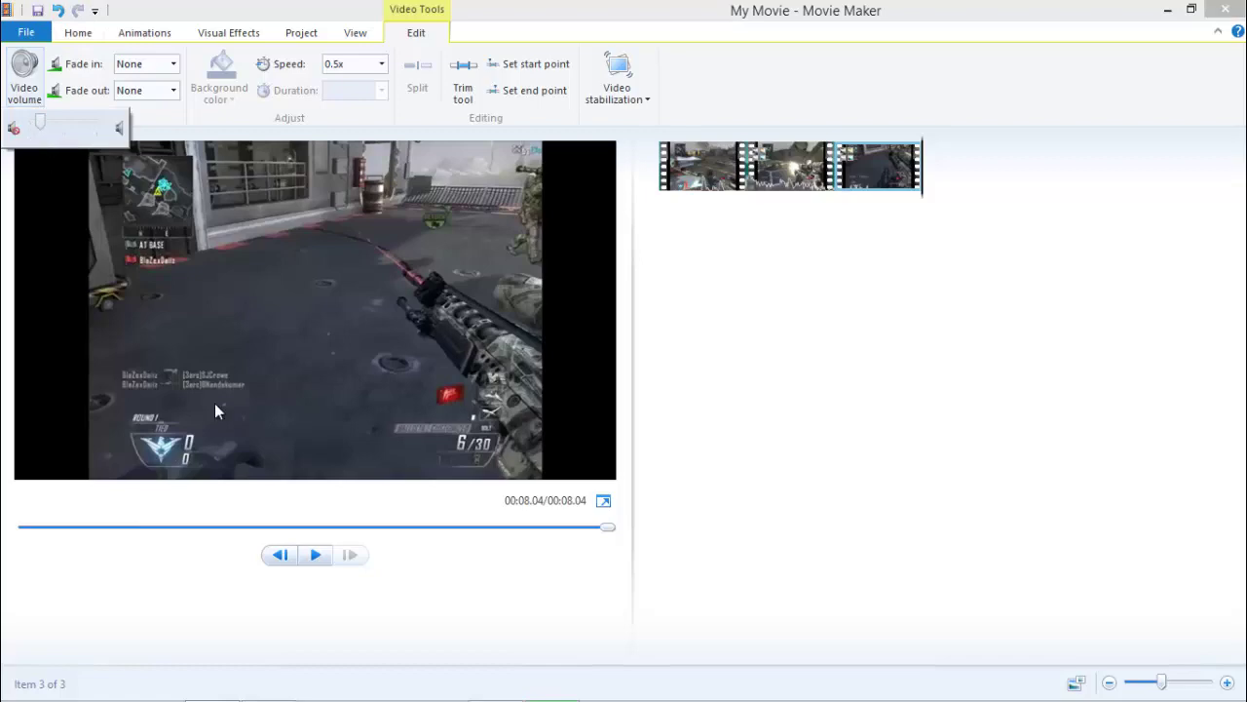
- Mute the third clip's audio and replay the movie preview from the start
{"action": "left_click", "coordinate": [323, 618]}
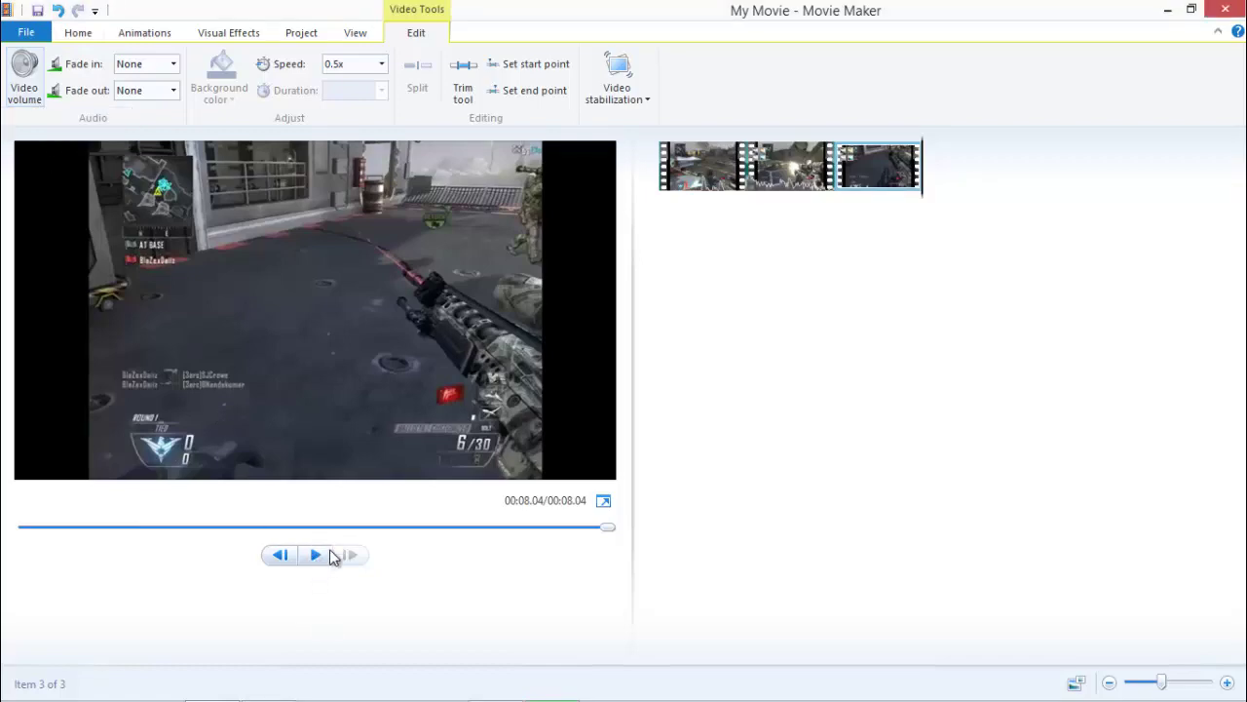
{"action": "left_click", "coordinate": [319, 555]}
{"action": "left_click", "coordinate": [25, 76]}
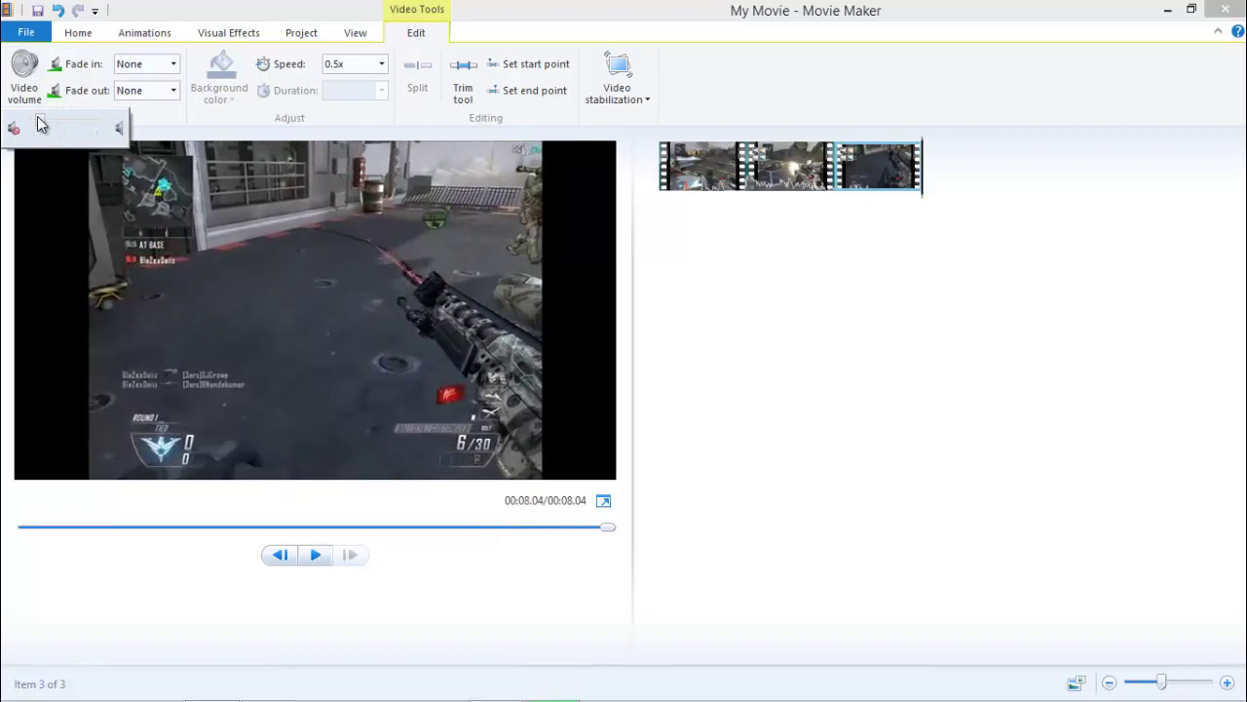
{"action": "left_click", "coordinate": [21, 123]}
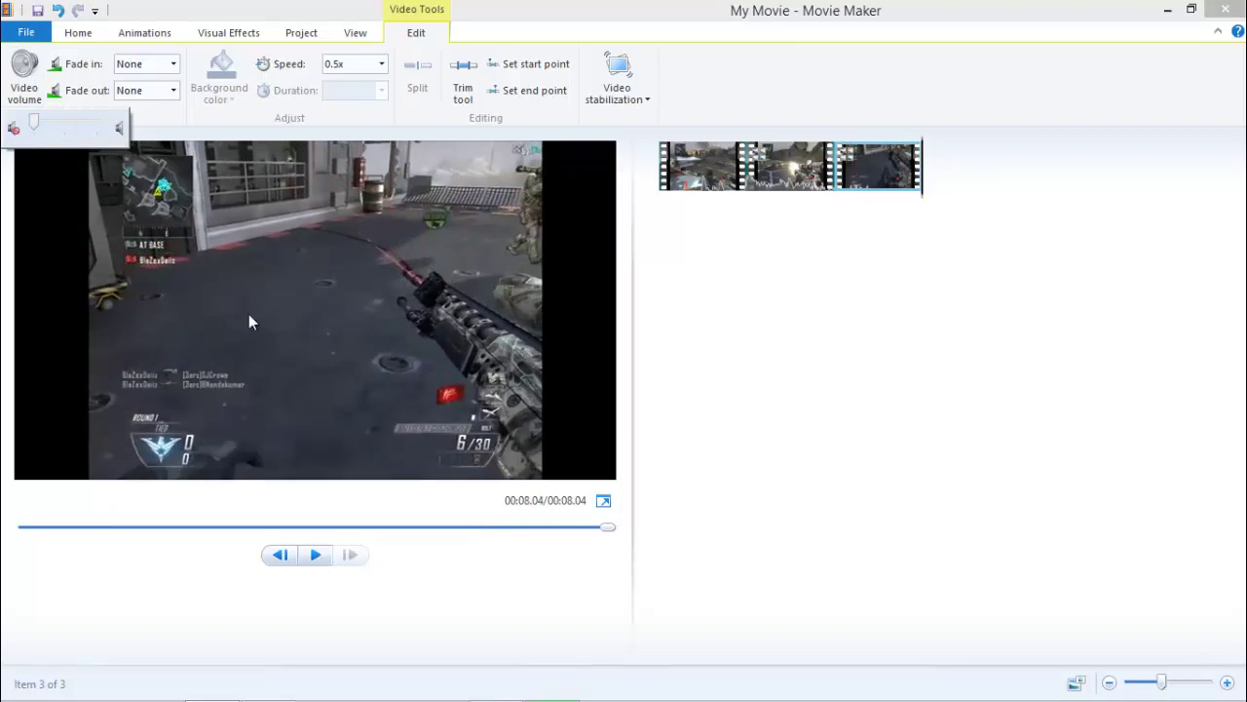
{"action": "left_click", "coordinate": [435, 603]}
{"action": "left_click", "coordinate": [316, 563]}
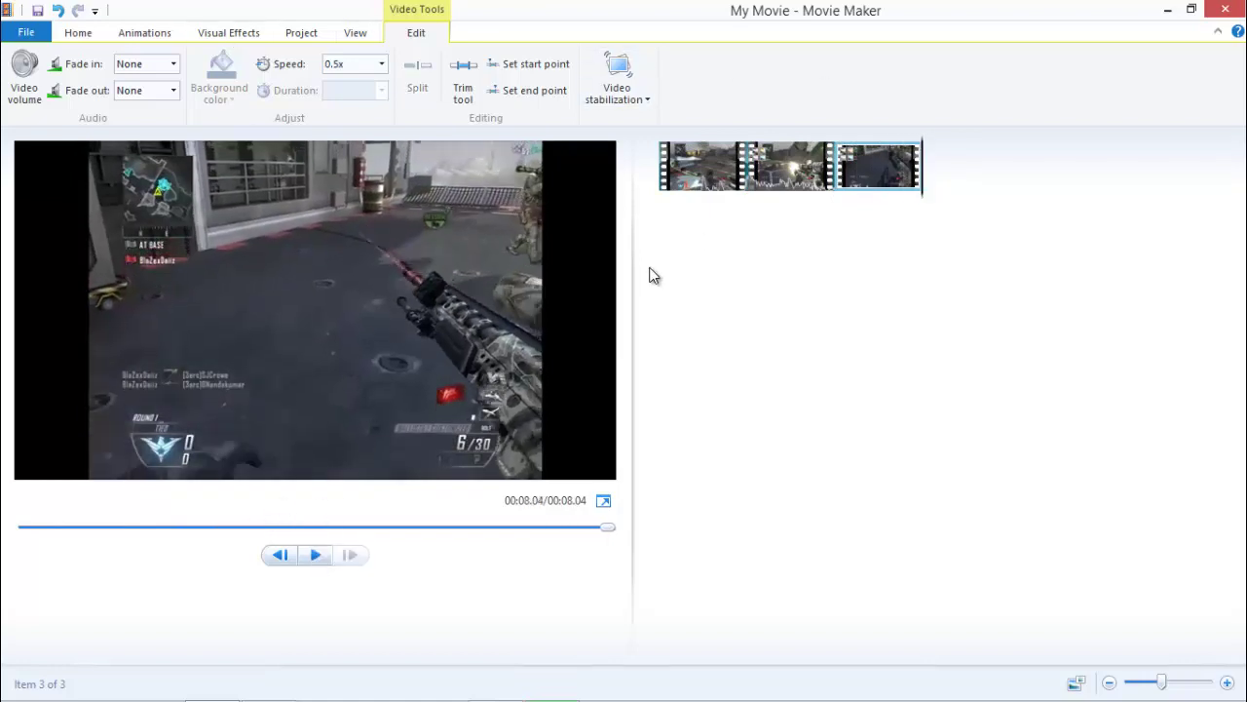
- Turn down the video volume of the first and second clips
{"action": "left_click", "coordinate": [717, 148]}
{"action": "left_click", "coordinate": [29, 83]}
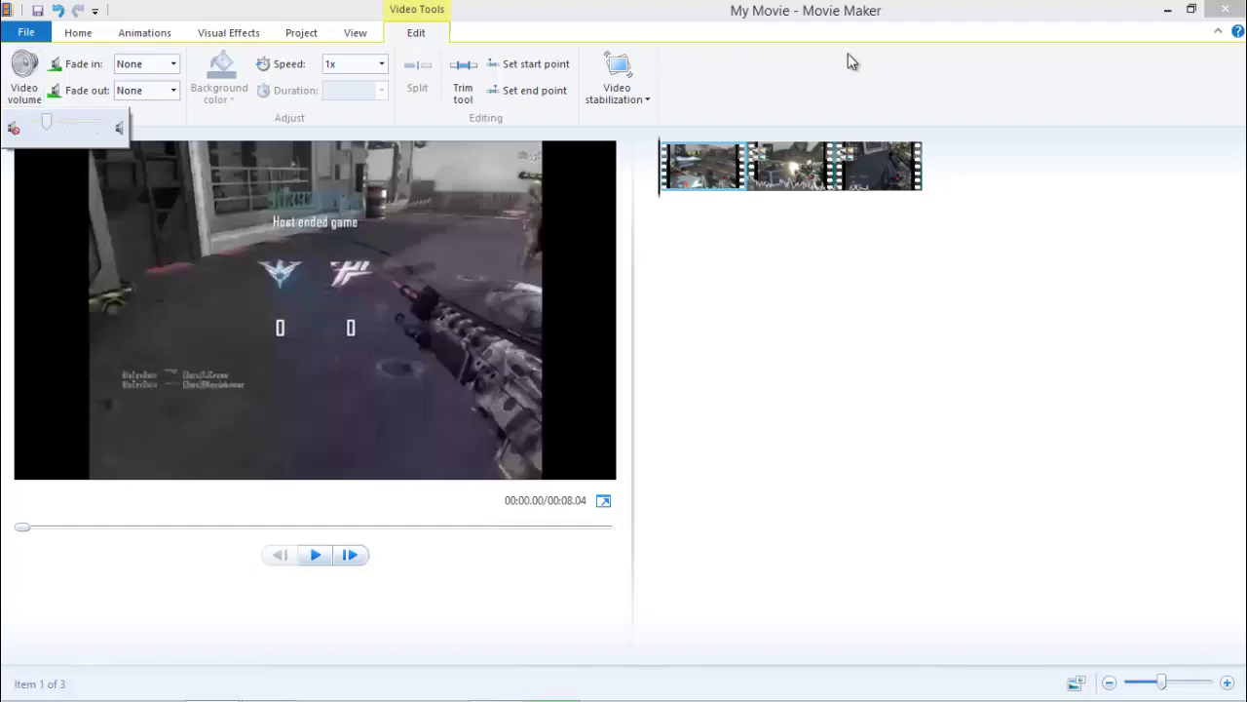
{"action": "left_click", "coordinate": [769, 186]}
{"action": "left_click", "coordinate": [769, 186]}
{"action": "left_click", "coordinate": [24, 87]}
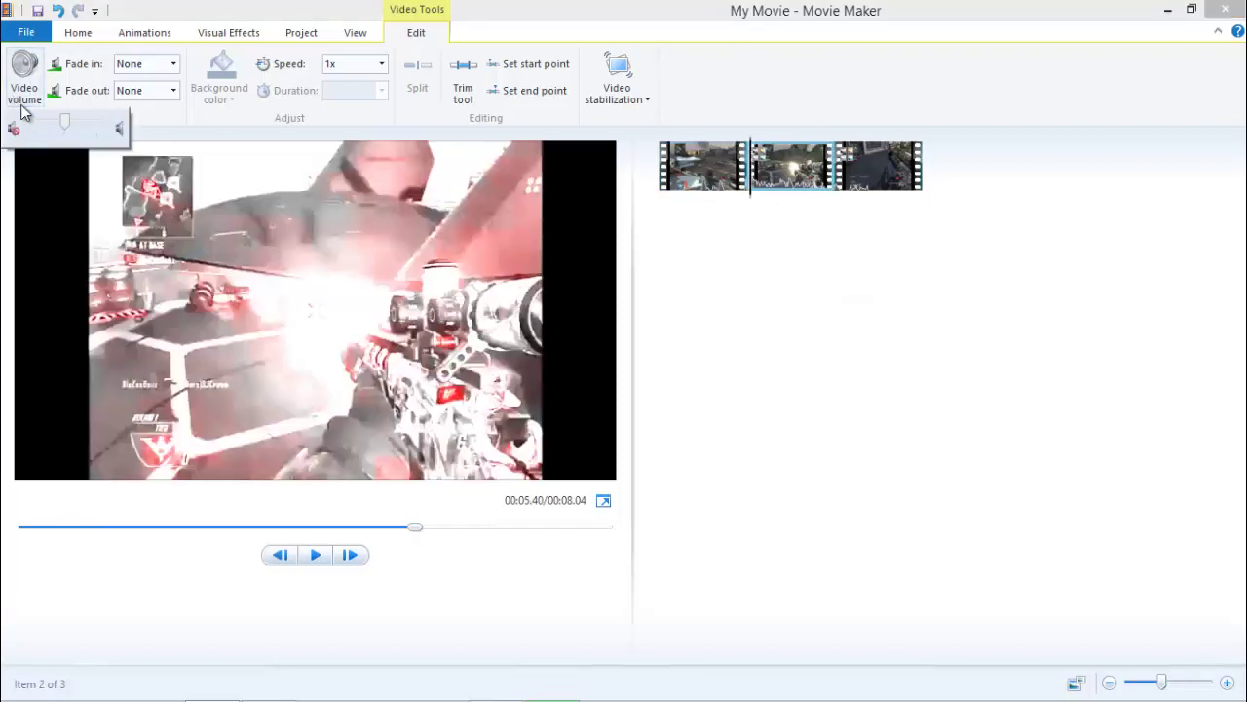
{"action": "left_click", "coordinate": [53, 123]}
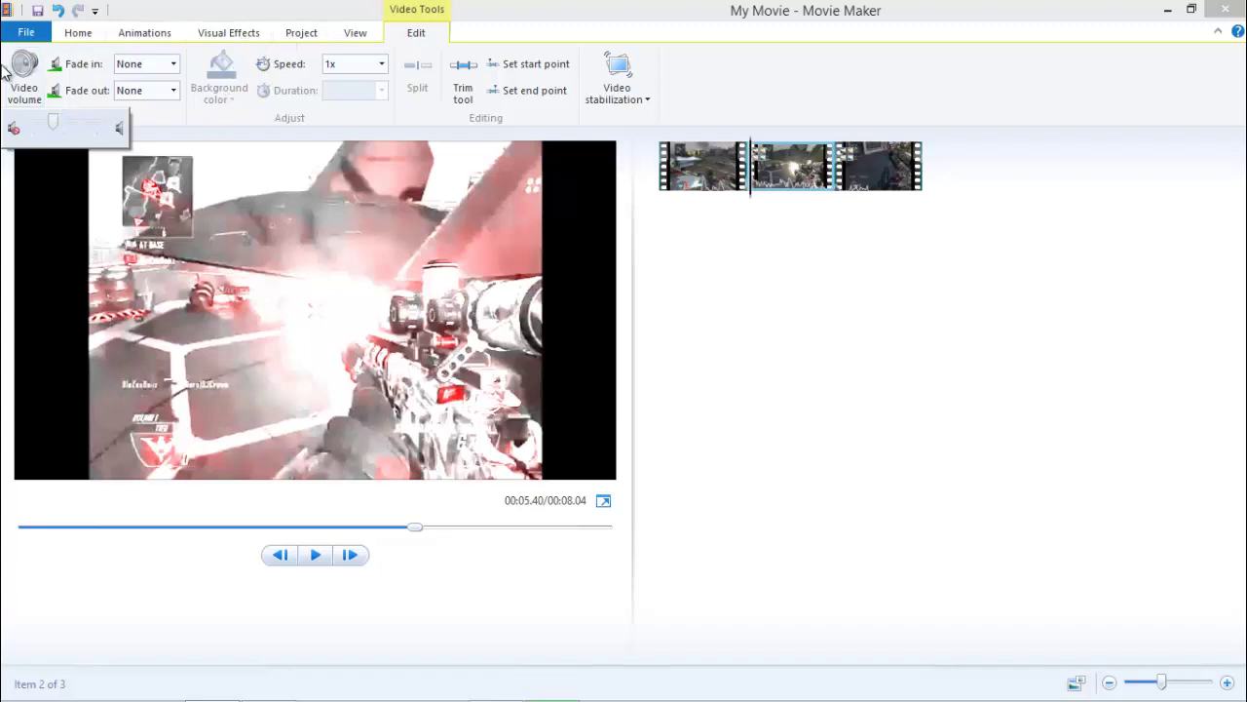
- Add 'Glad You Came' from My Music as background music from the movie's start
{"action": "left_click", "coordinate": [69, 35]}
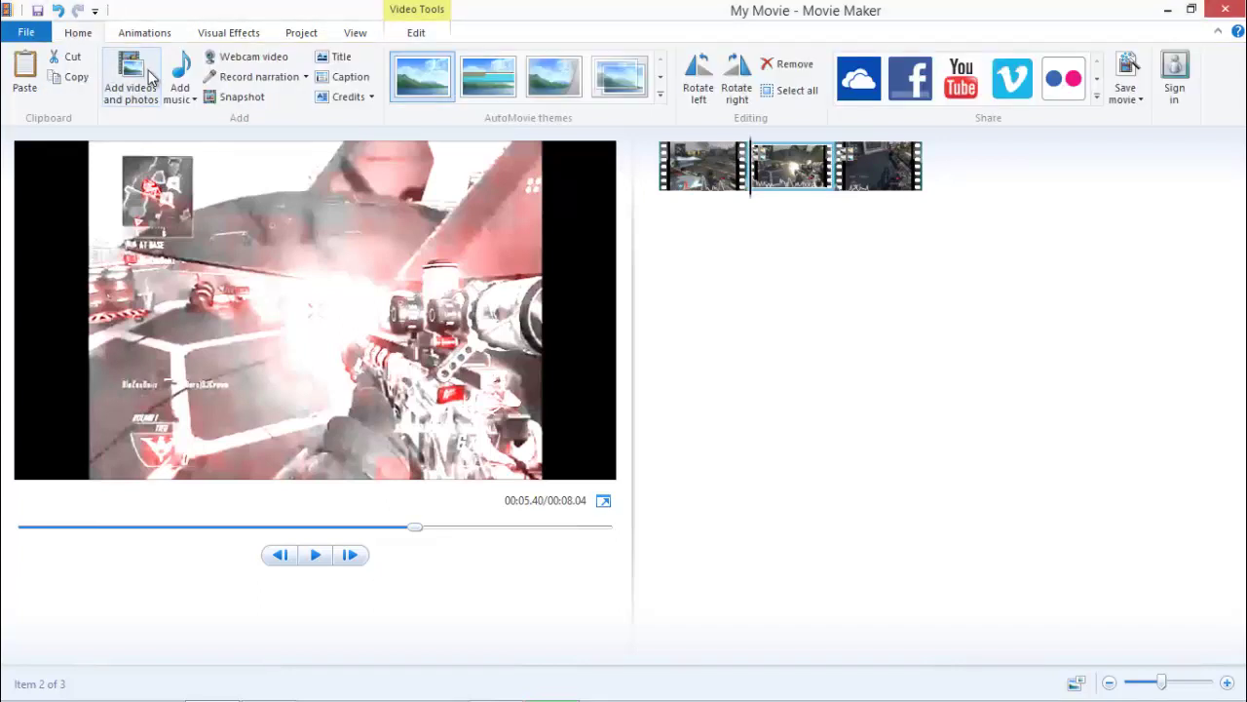
{"action": "left_click", "coordinate": [183, 98]}
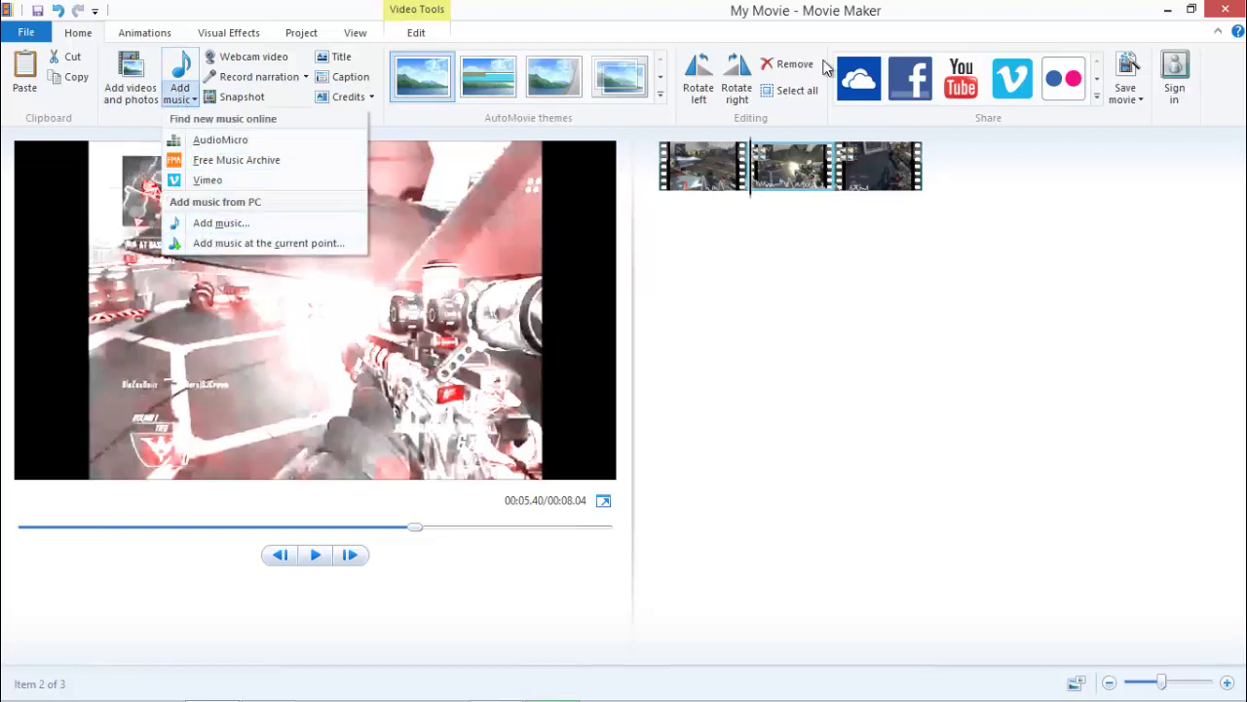
{"action": "left_click", "coordinate": [708, 142]}
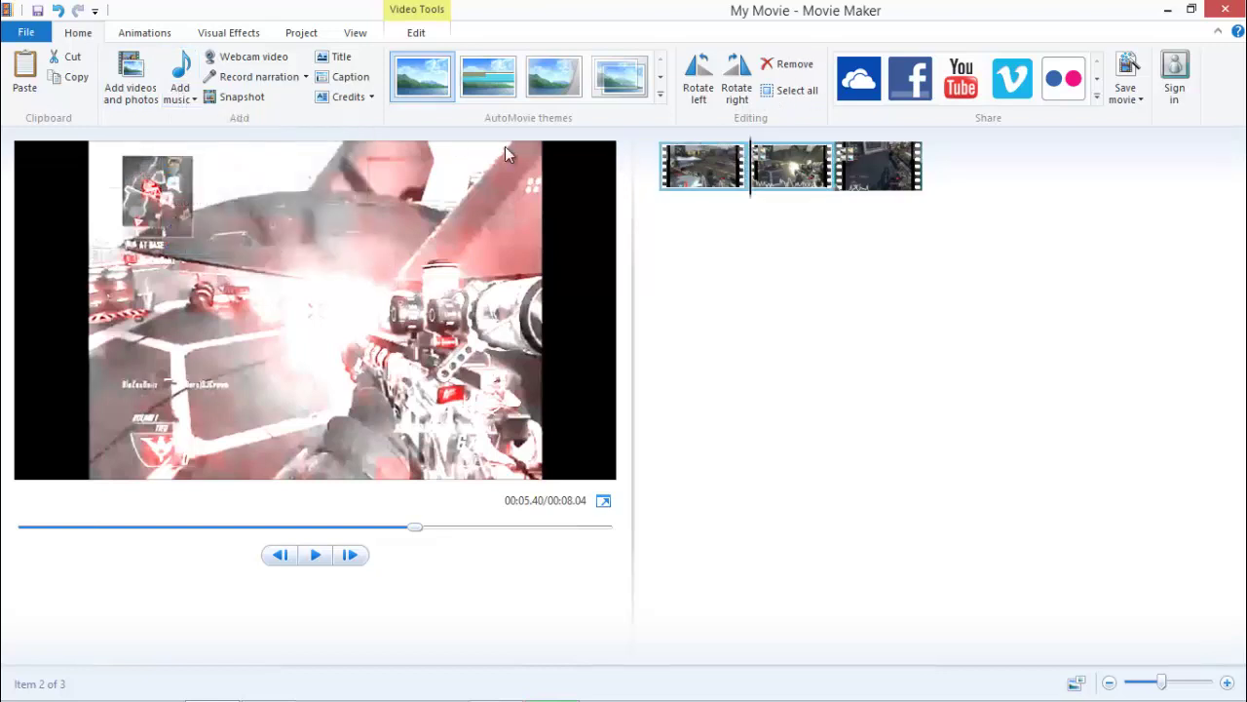
{"action": "left_click", "coordinate": [653, 188]}
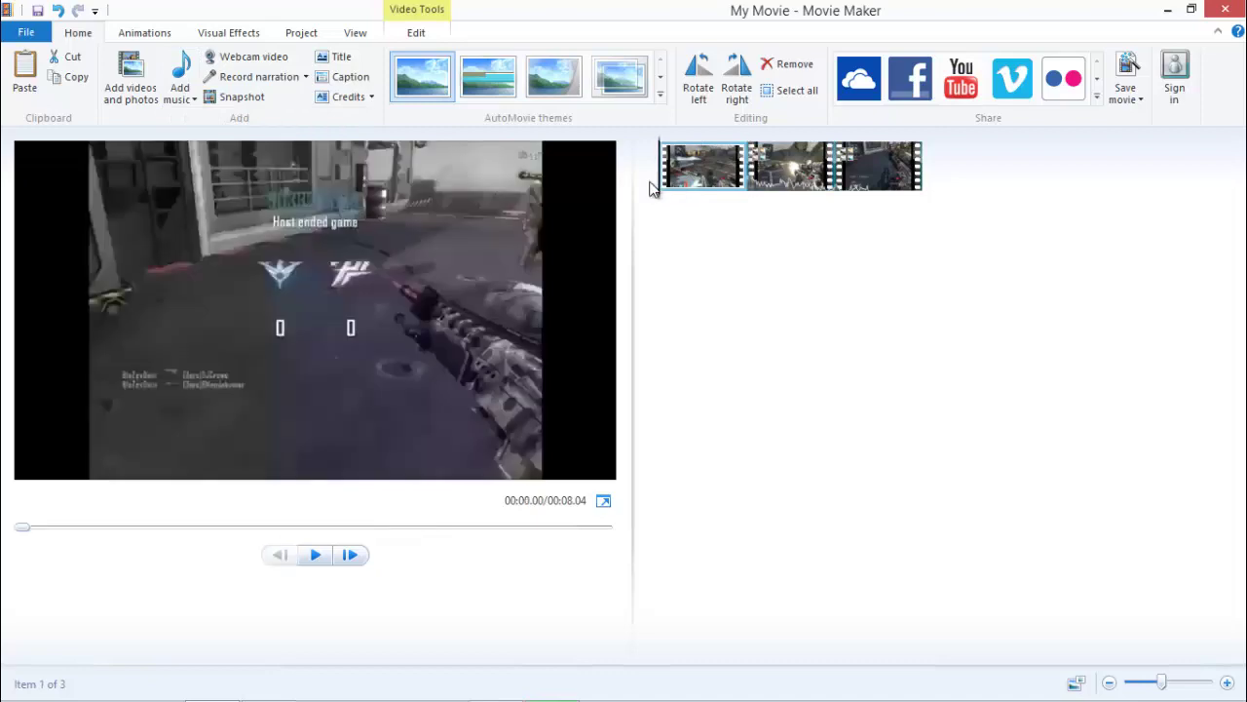
{"action": "left_click", "coordinate": [183, 82]}
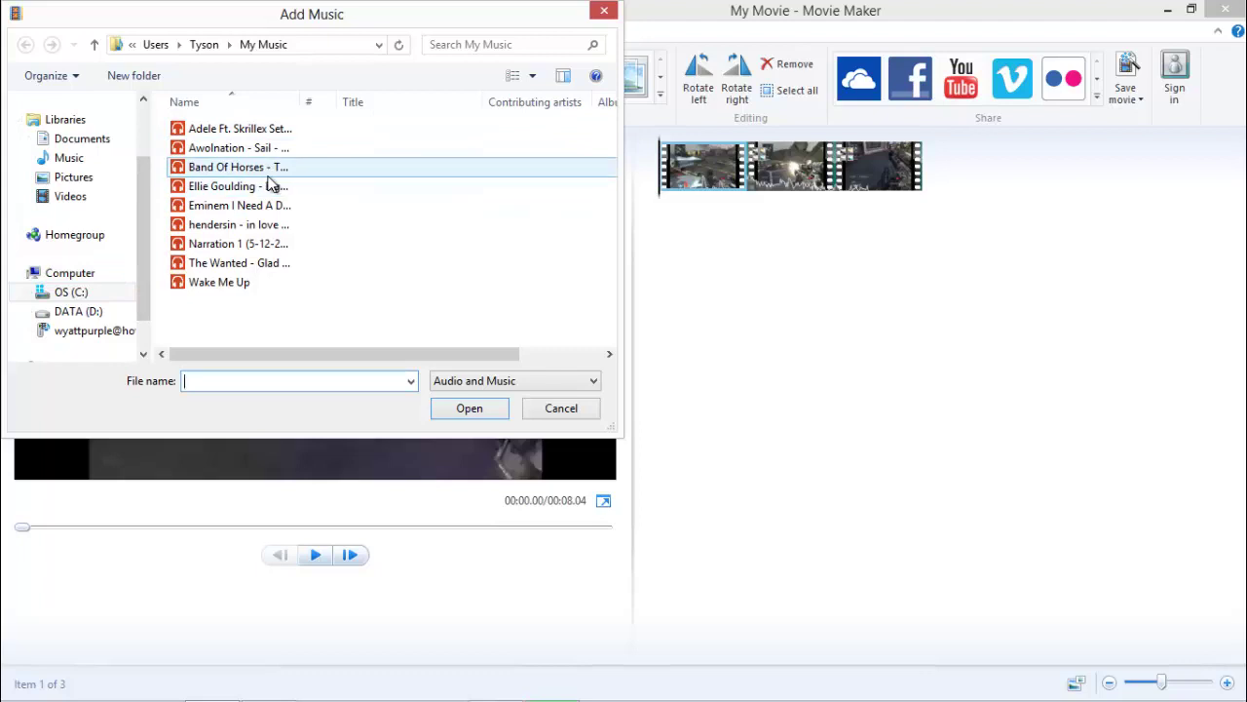
{"action": "double_click", "coordinate": [232, 263]}
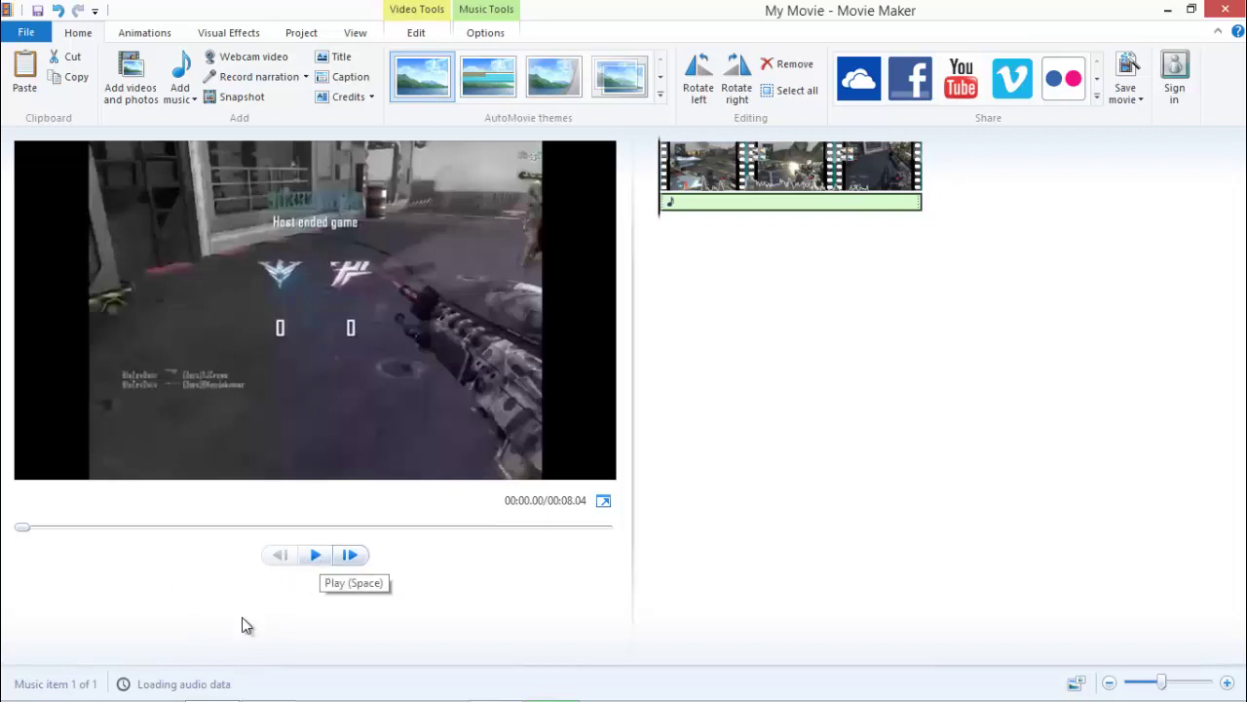
- Preview the movie with Glad You Came playing, then bring up the Music volume control
{"action": "left_click", "coordinate": [325, 554]}
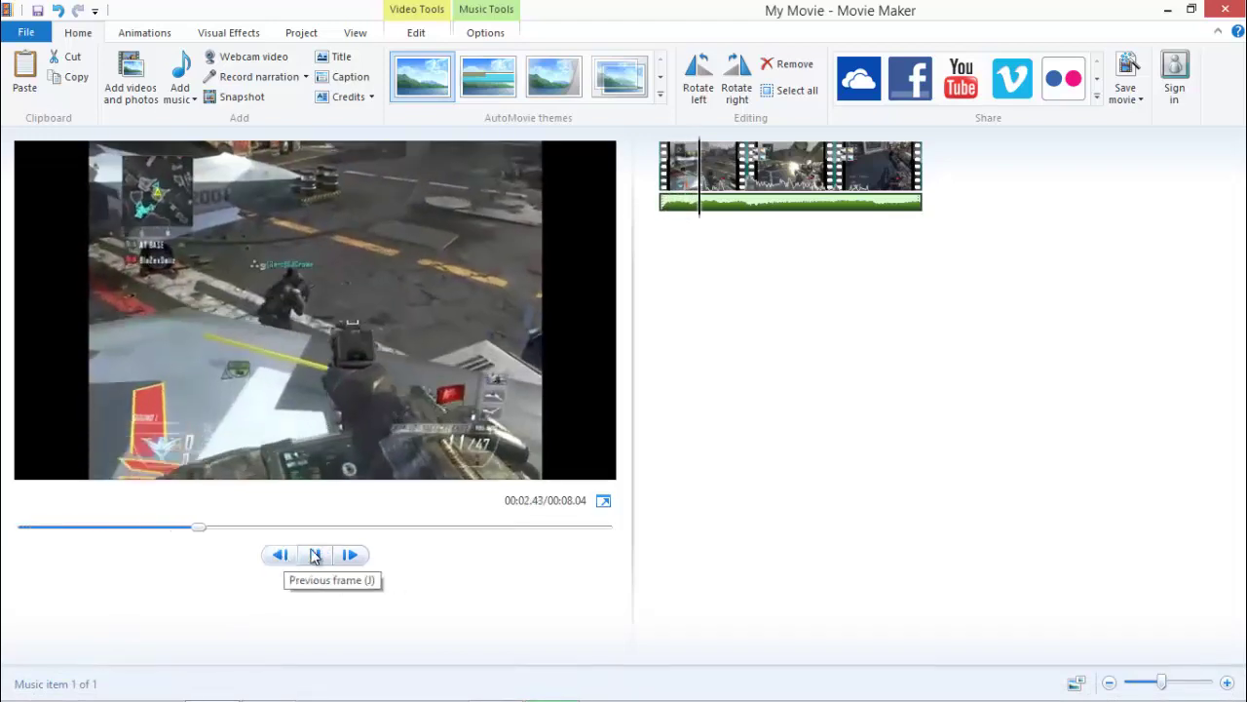
{"action": "left_click", "coordinate": [314, 554]}
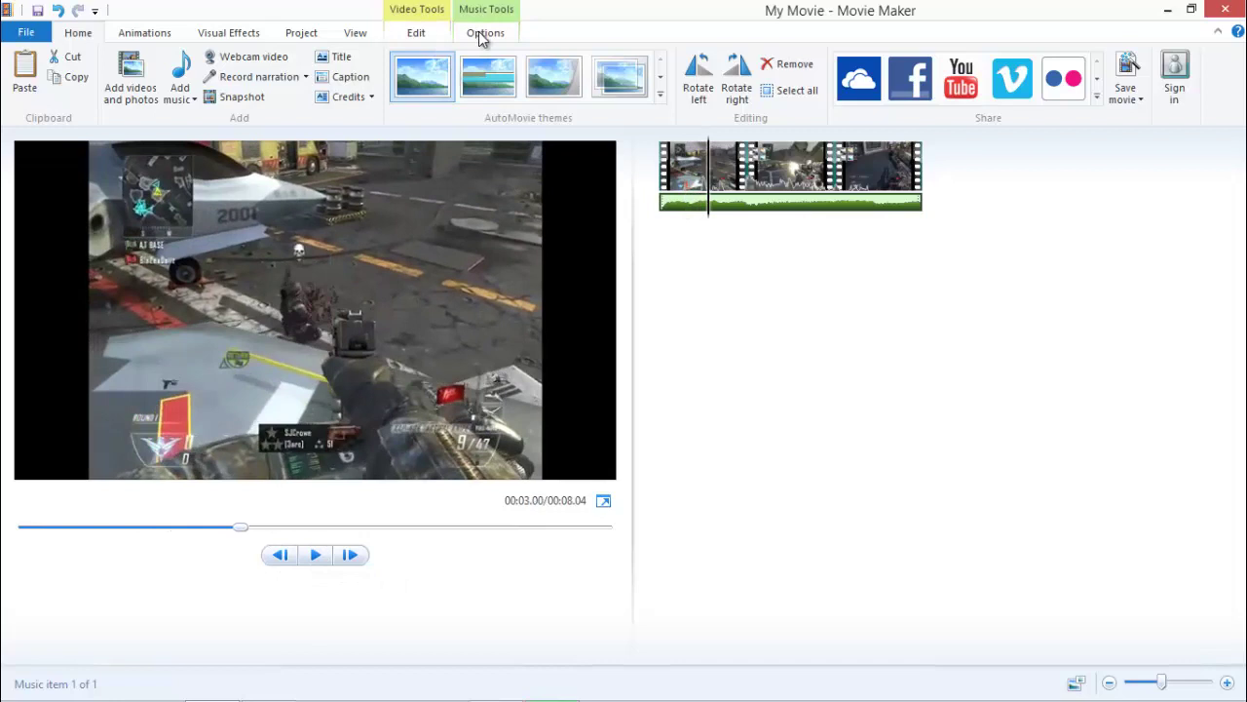
{"action": "left_click", "coordinate": [480, 35]}
{"action": "left_click", "coordinate": [26, 70]}
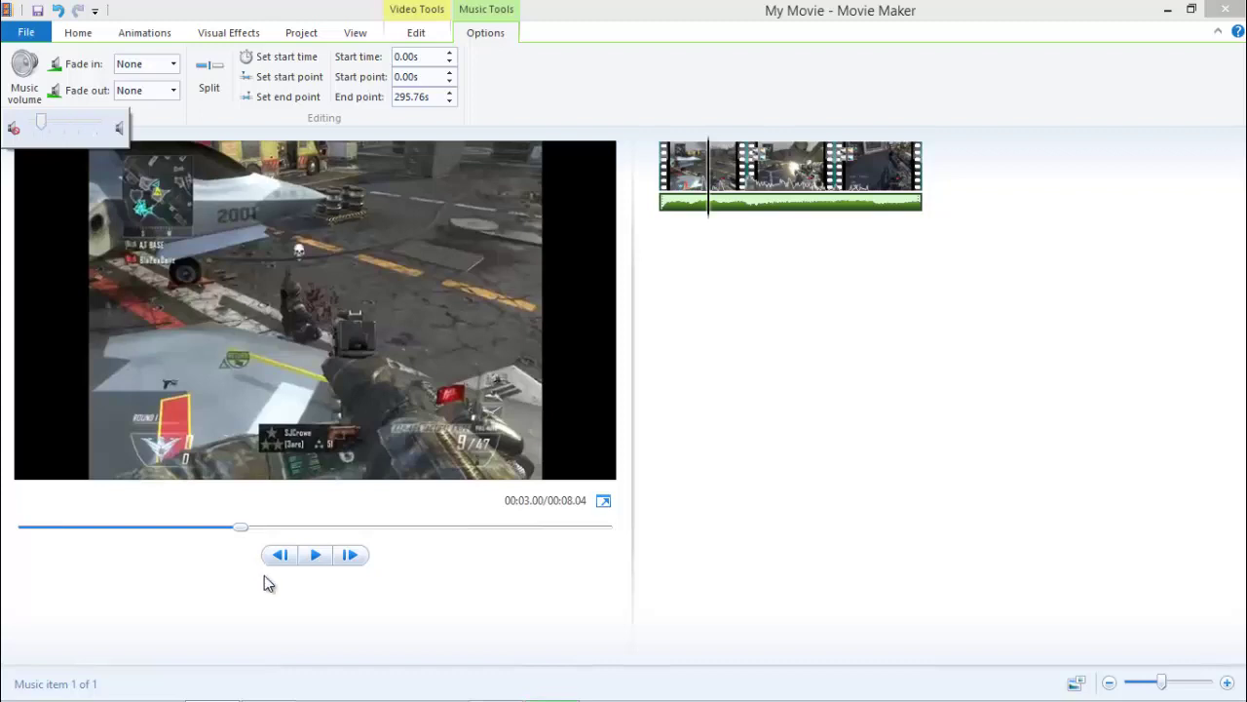
- Close the music volume control and set the system volume to 76
{"action": "left_click", "coordinate": [291, 602]}
{"action": "left_click", "coordinate": [314, 554]}
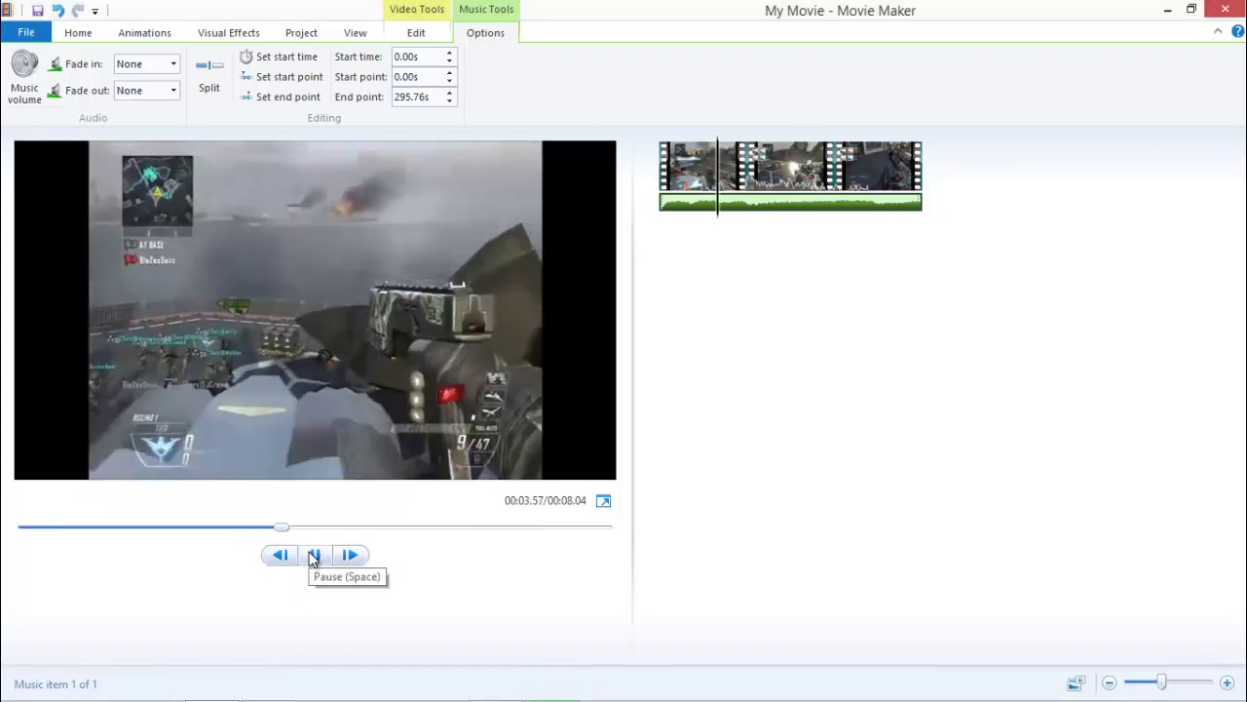
{"action": "left_click", "coordinate": [314, 554]}
{"action": "mouse_move", "coordinate": [1183, 662]}
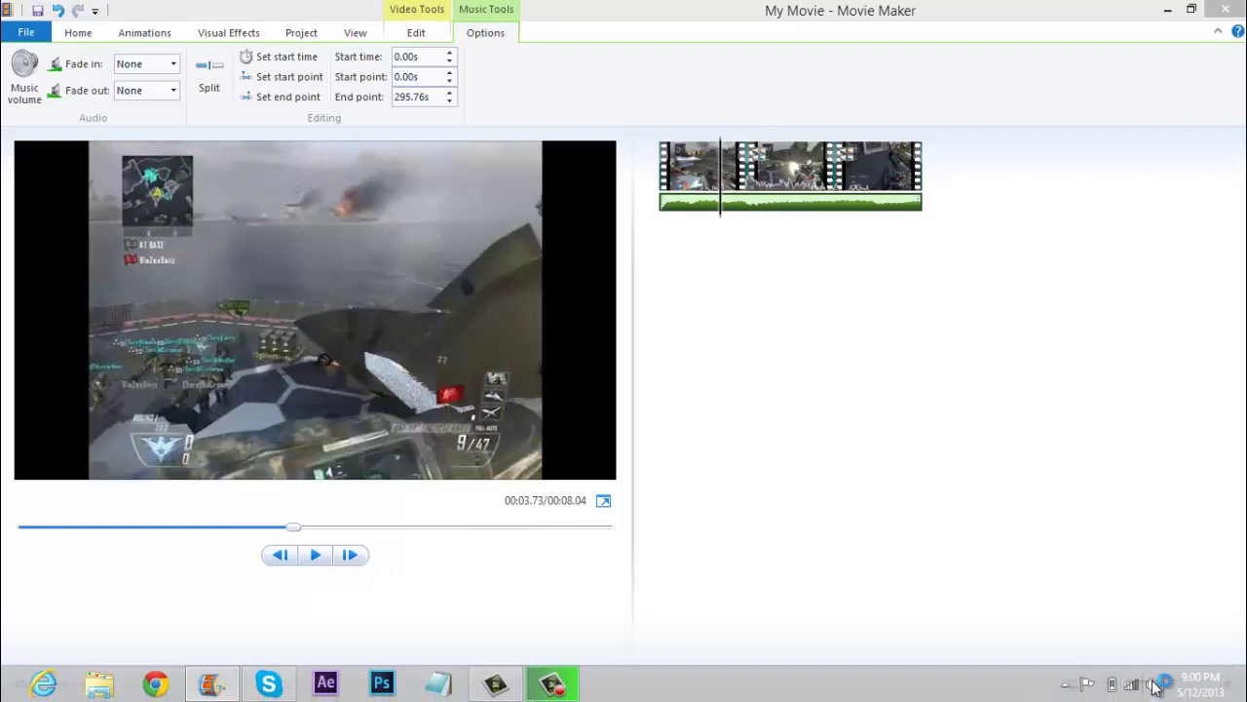
{"action": "left_click", "coordinate": [1157, 685]}
{"action": "left_click_drag", "start_coordinate": [1156, 532], "coordinate": [1152, 495]}
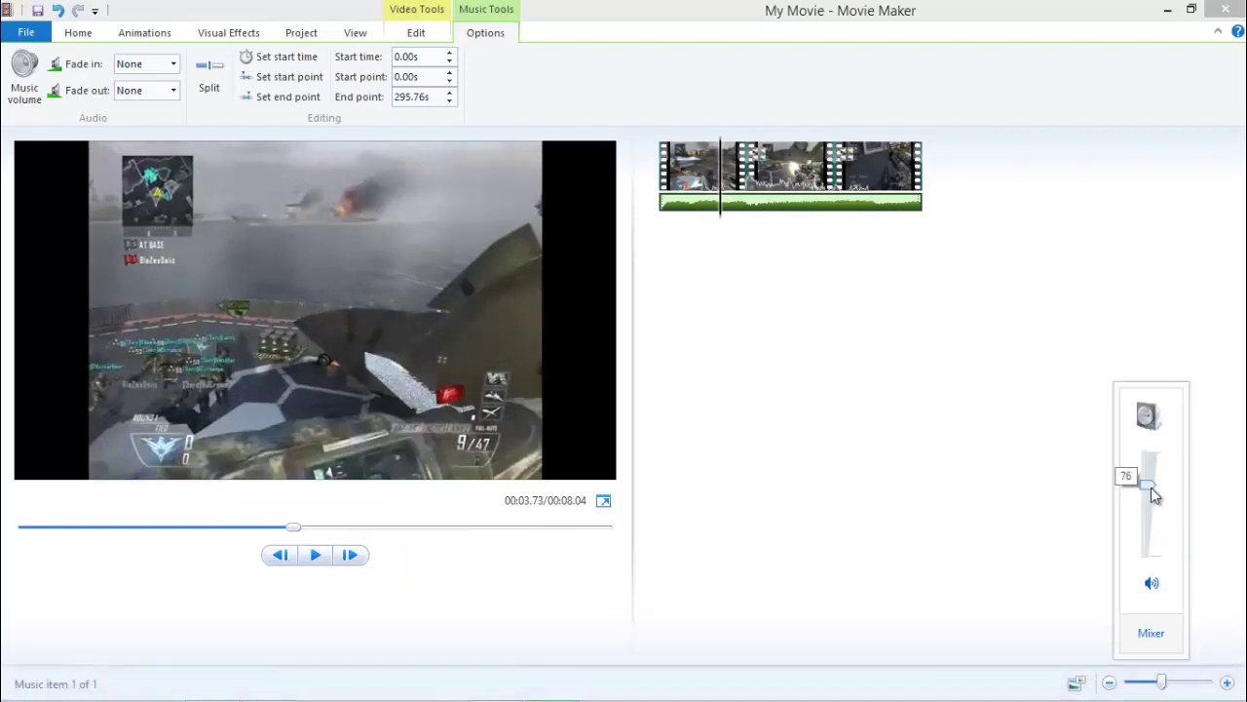
{"action": "left_click", "coordinate": [294, 595]}
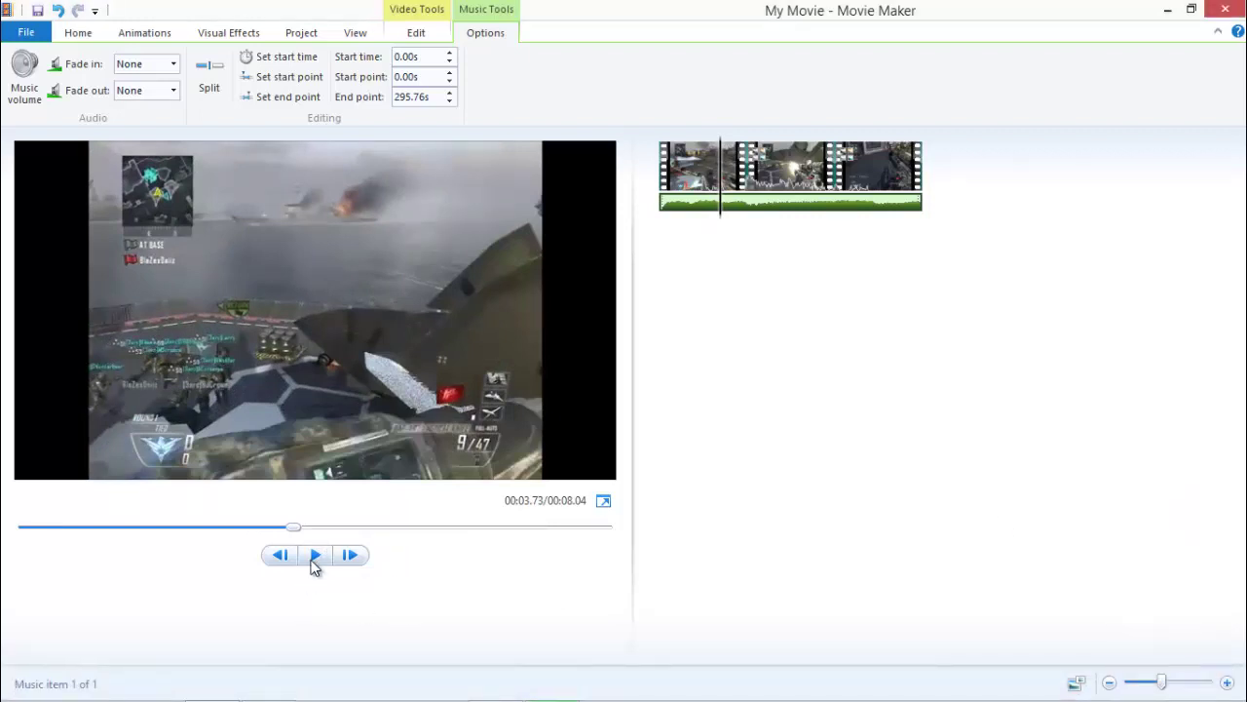
- Play the movie preview from the beginning with its background music
{"action": "left_click", "coordinate": [313, 561]}
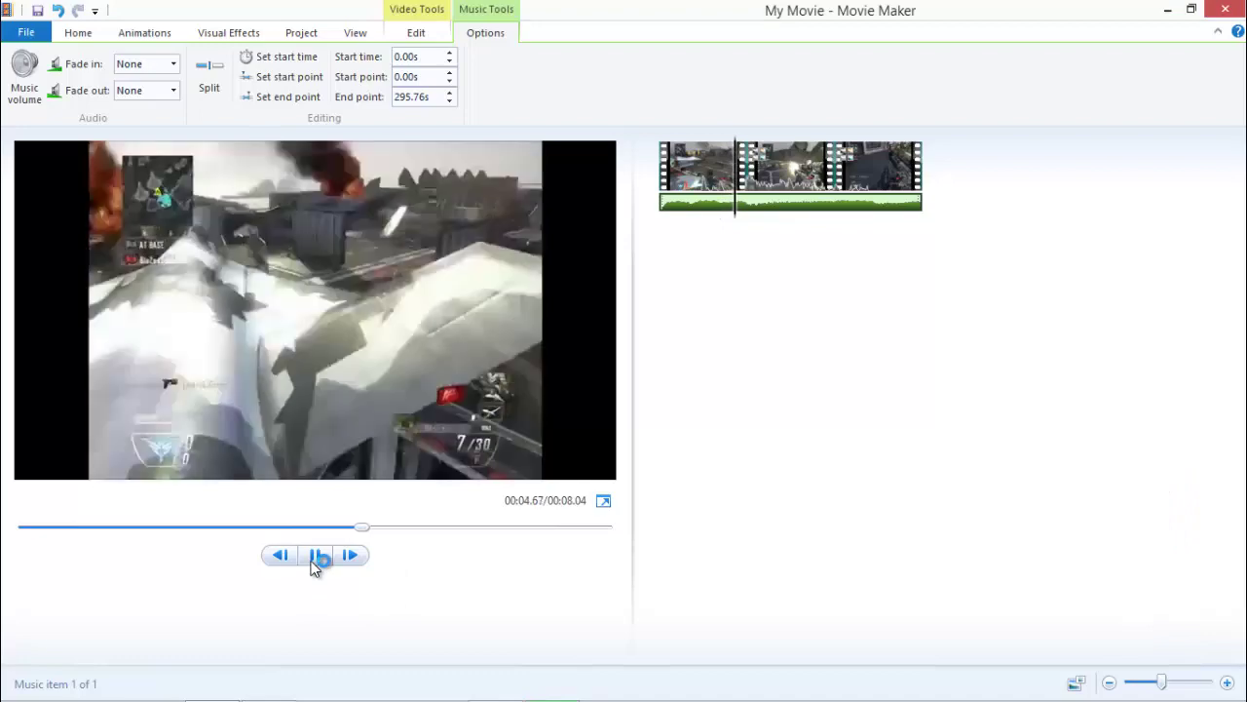
{"action": "left_click", "coordinate": [318, 557]}
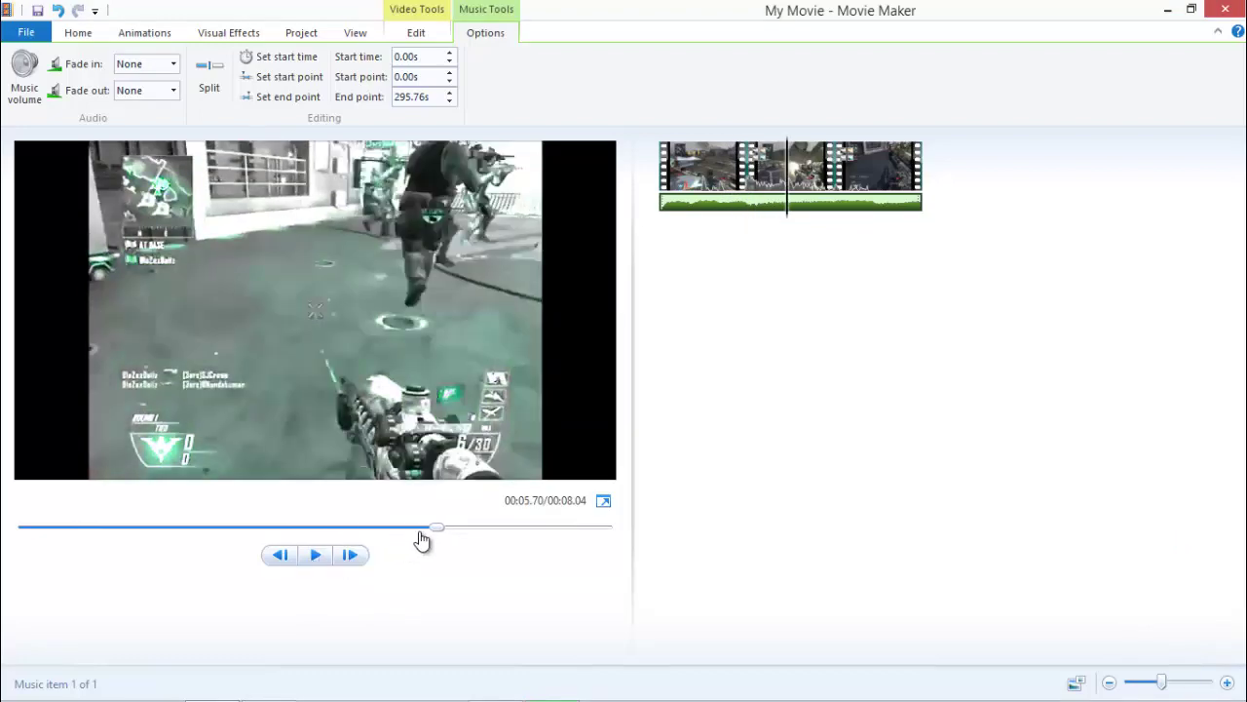
{"action": "left_click_drag", "start_coordinate": [435, 530], "coordinate": [5, 571]}
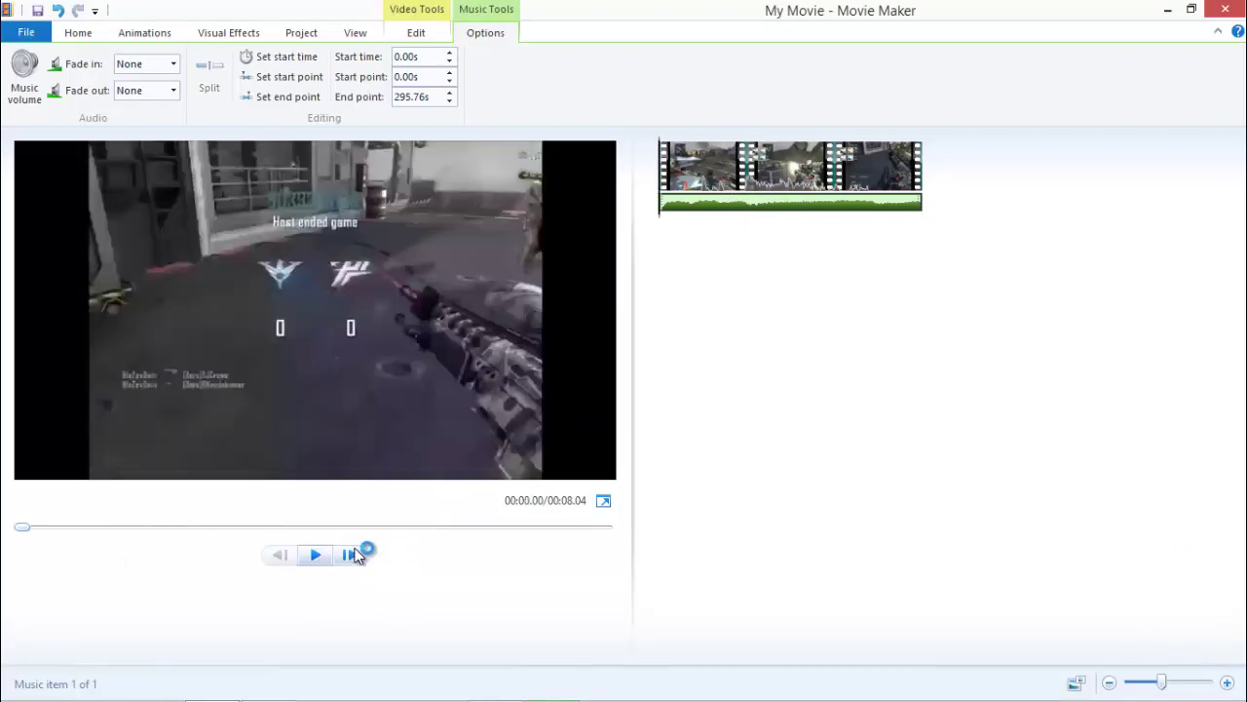
{"action": "left_click", "coordinate": [315, 559]}
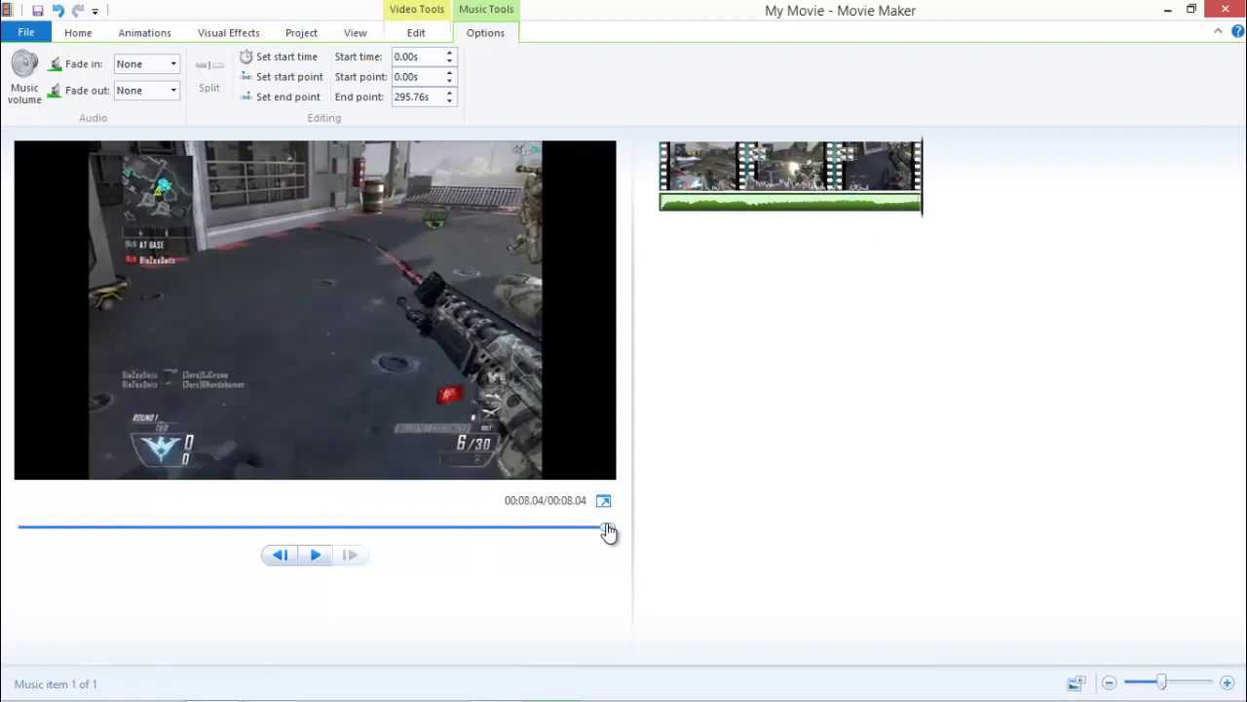
- Start the background music 15.00 seconds into the song, preview it, and enlarge the preview pane
{"action": "left_click_drag", "start_coordinate": [608, 531], "coordinate": [22, 458]}
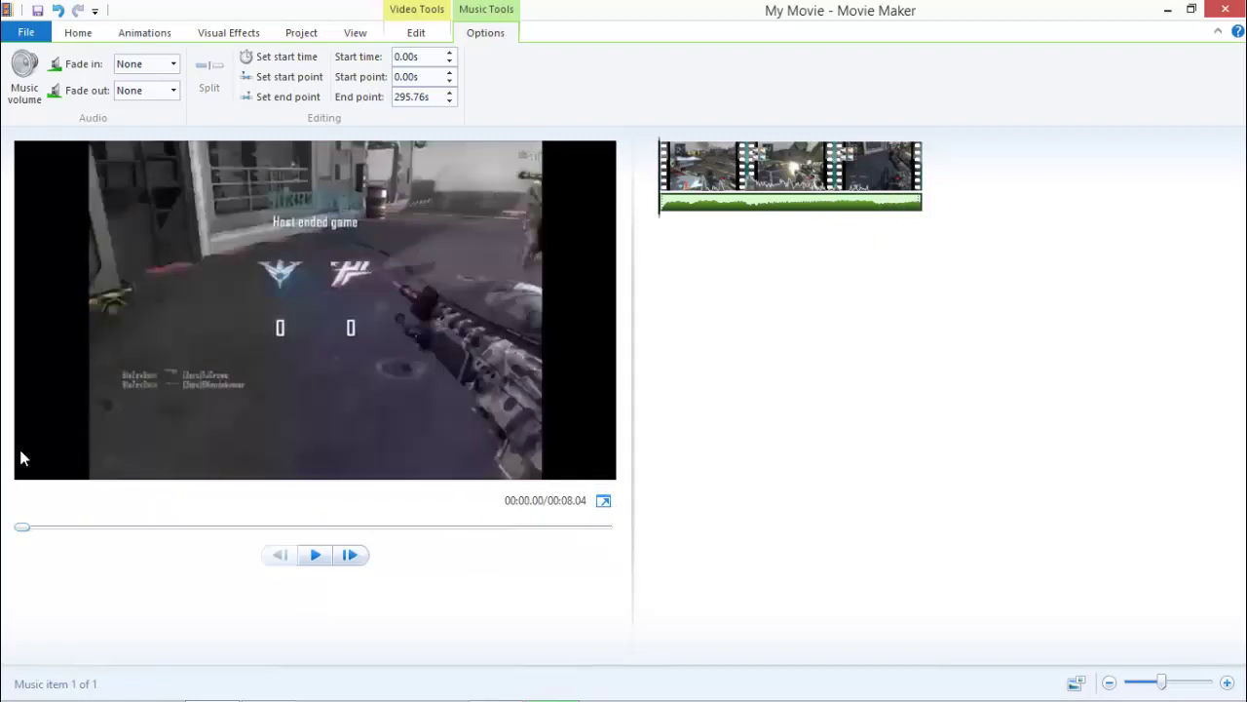
{"action": "left_click", "coordinate": [426, 79]}
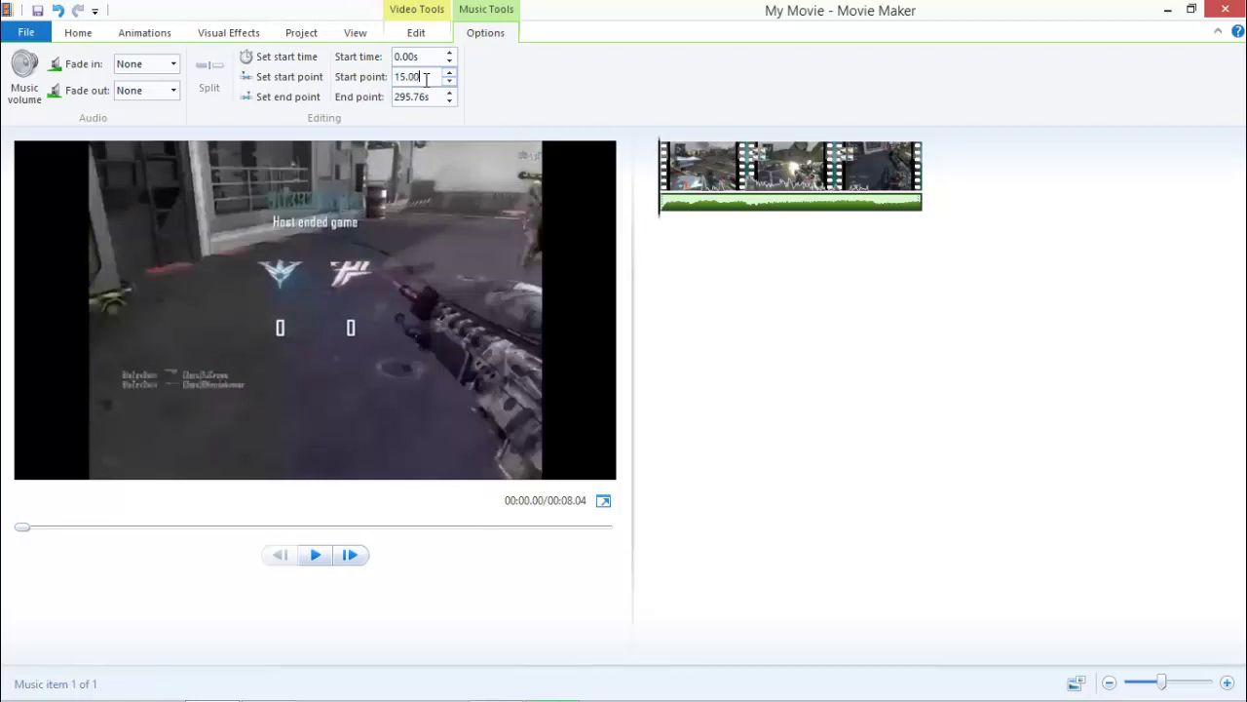
{"action": "key", "text": "Return"}
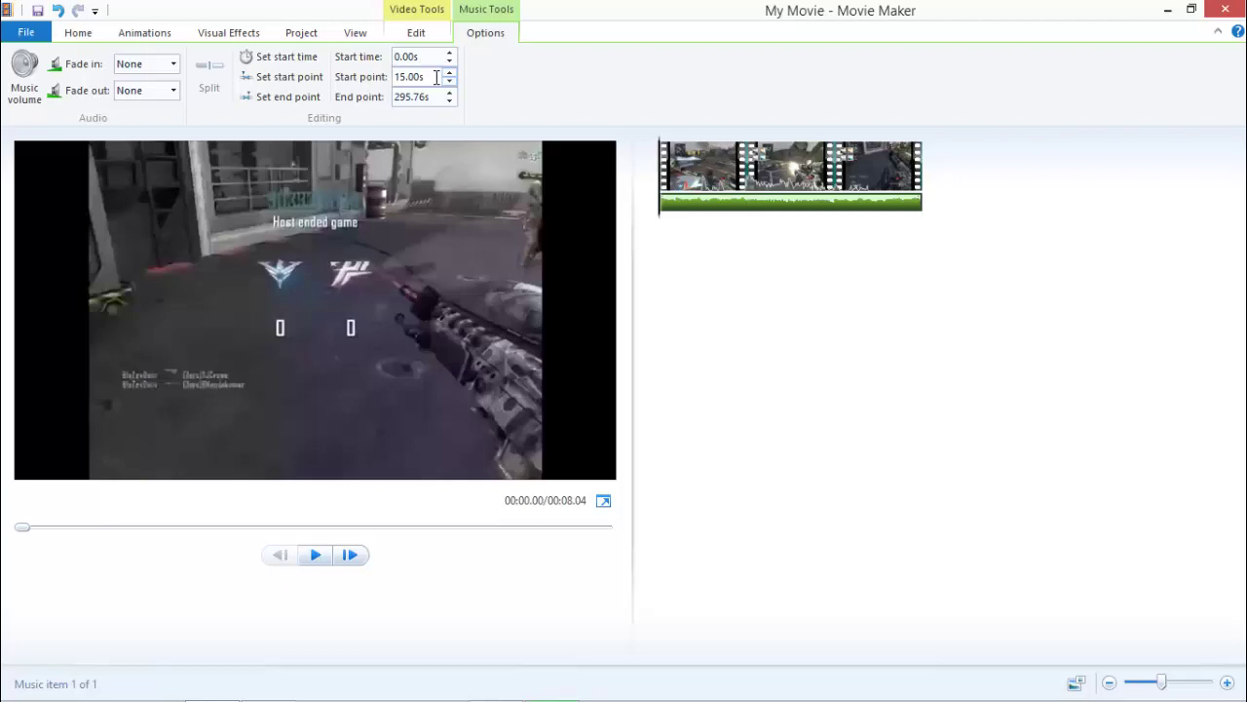
{"action": "left_click", "coordinate": [318, 554]}
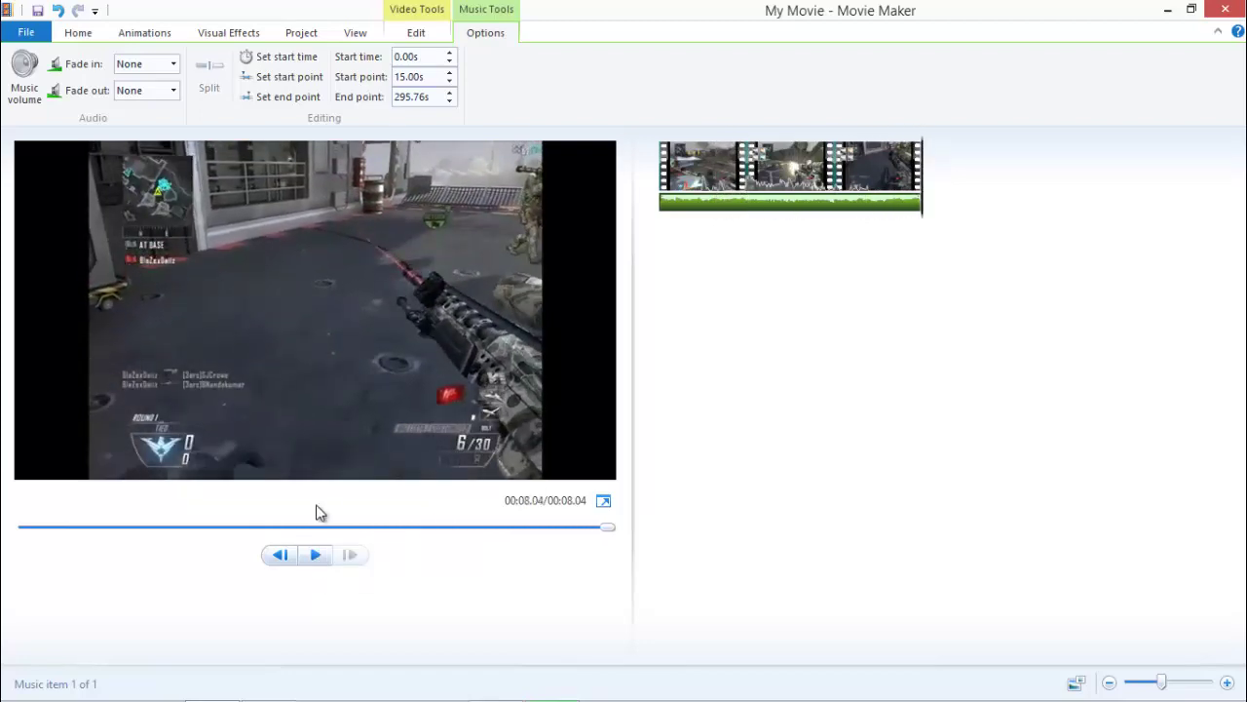
{"action": "mouse_move", "coordinate": [633, 165]}
{"action": "left_mouse_down"}
{"action": "mouse_move", "coordinate": [681, 175]}
{"action": "mouse_move", "coordinate": [629, 176]}
{"action": "left_mouse_up"}
- Insert a title card at the start of the movie
{"action": "left_click", "coordinate": [77, 34]}
{"action": "left_click", "coordinate": [336, 59]}
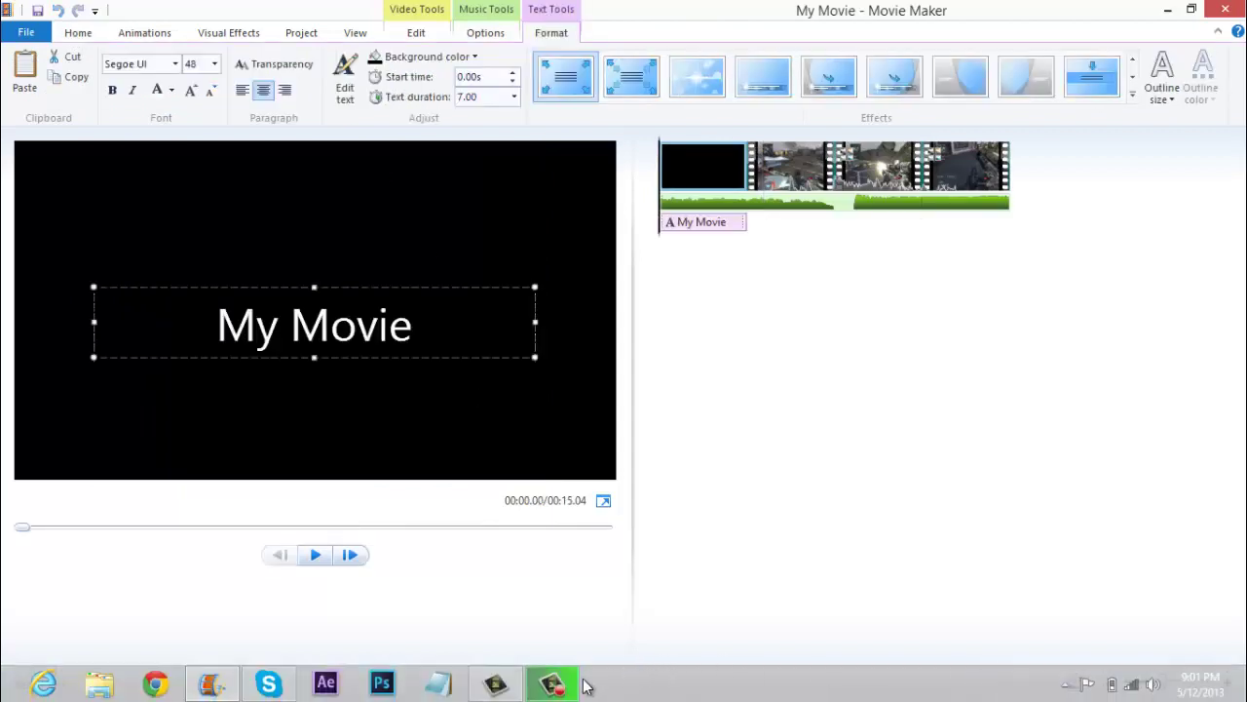
{"action": "left_click", "coordinate": [561, 684]}
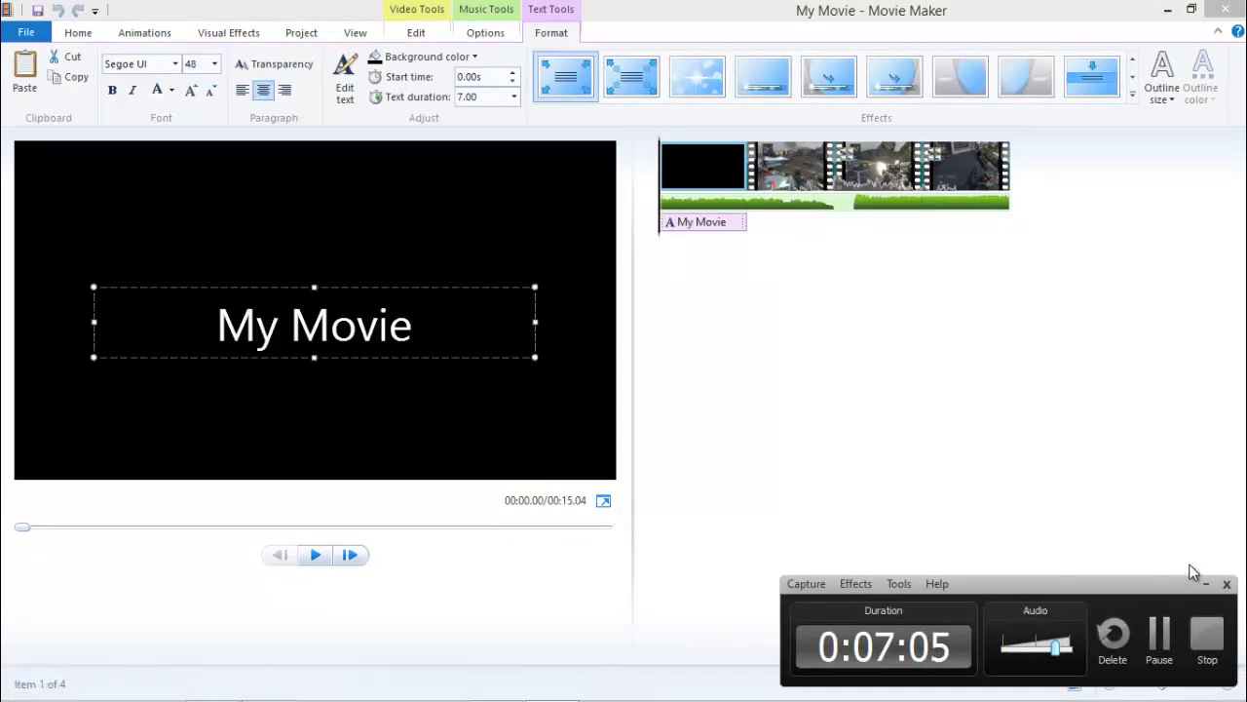
{"action": "left_click", "coordinate": [1205, 584]}
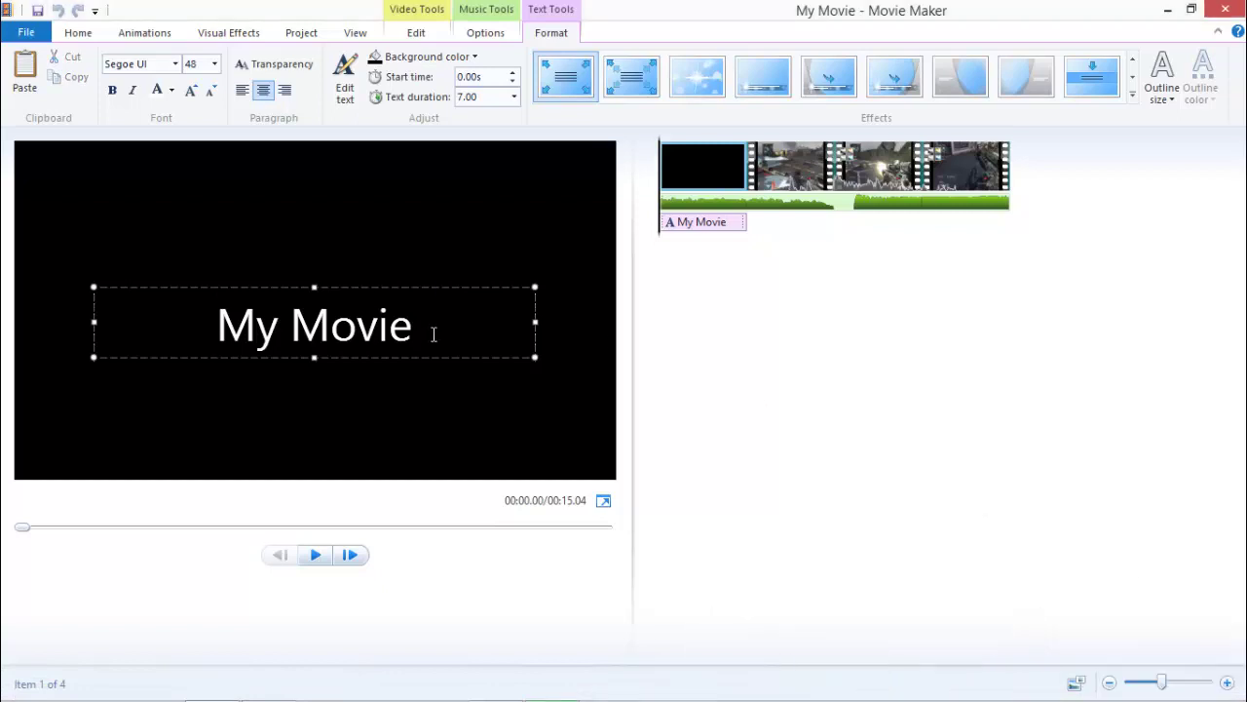
- Replace 'My Movie' with 'SimpleeTutorial' at size 72, widening the box to one line
{"action": "left_click_drag", "start_coordinate": [434, 330], "coordinate": [4, 387]}
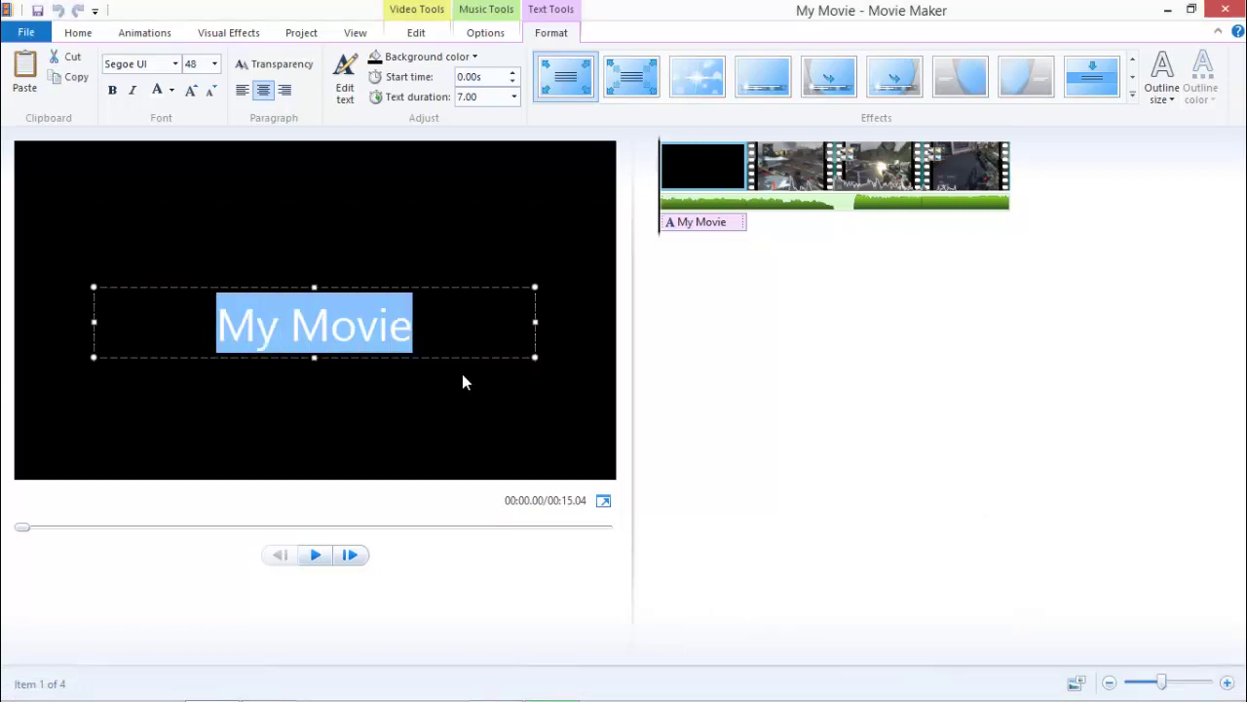
{"action": "type", "text": "S"}
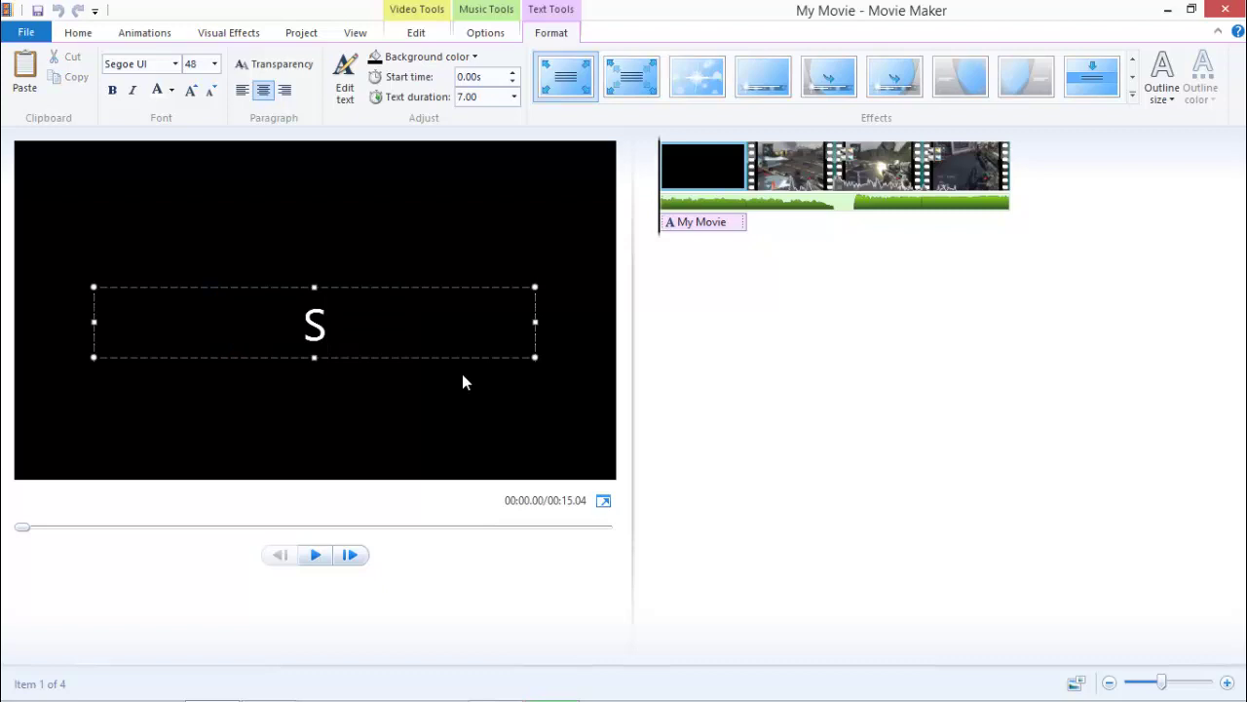
{"action": "type", "text": "implee"}
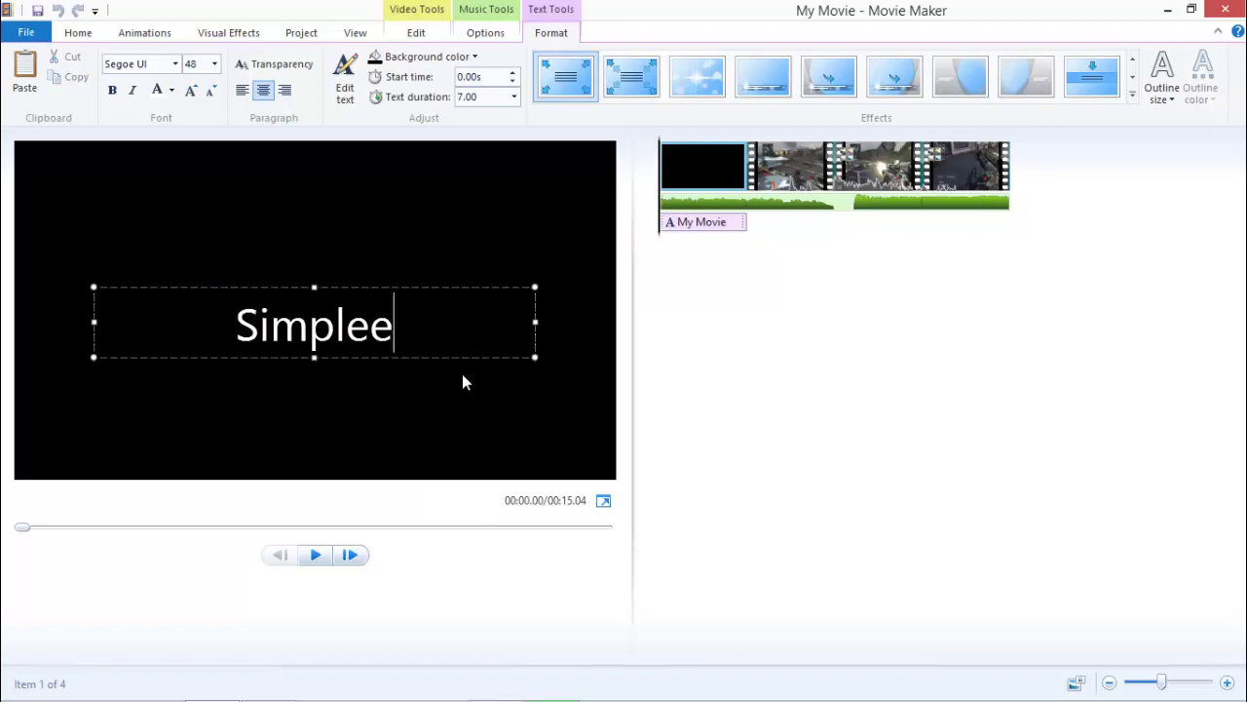
{"action": "type", "text": "Tutora"}
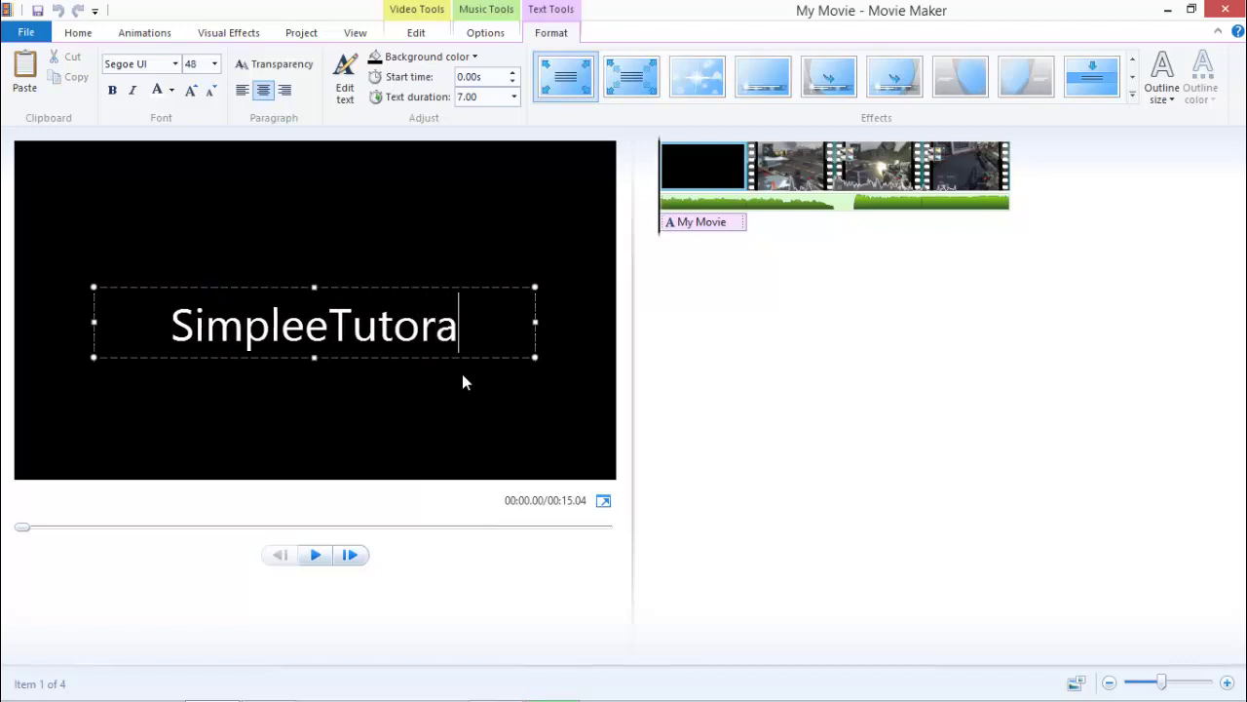
{"action": "key", "text": "BackSpace"}
{"action": "type", "text": "ial"}
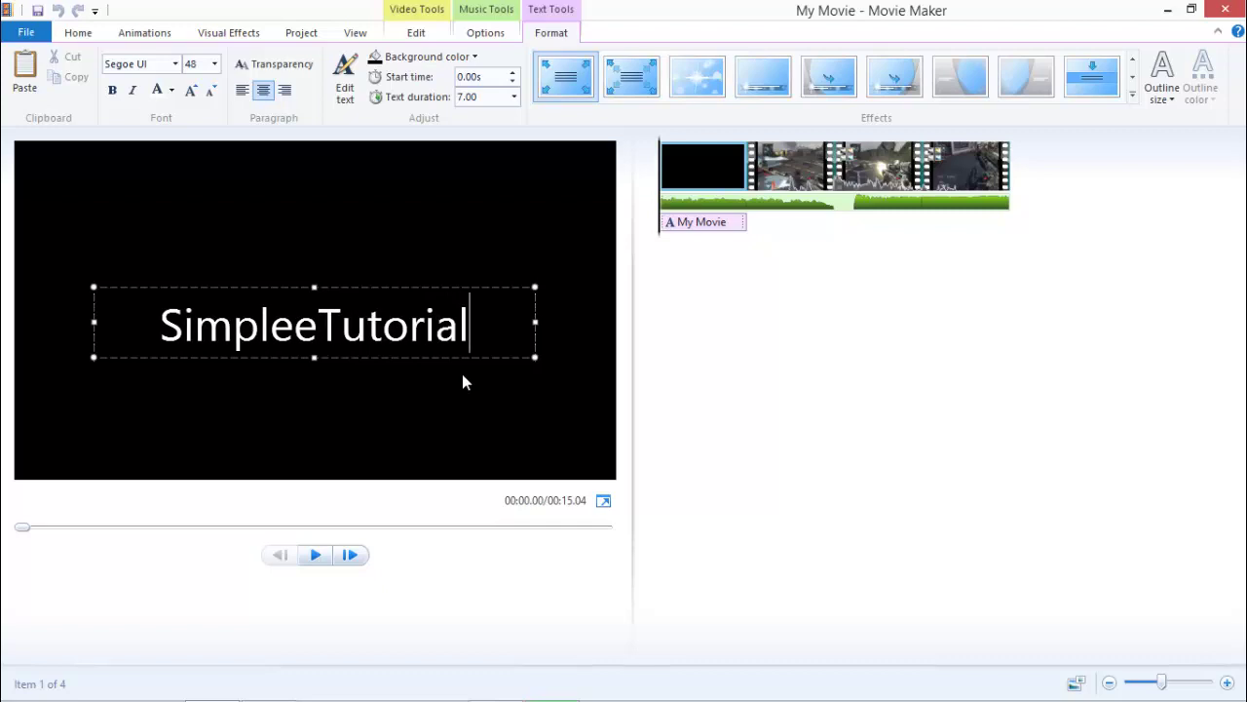
{"action": "left_click", "coordinate": [216, 65]}
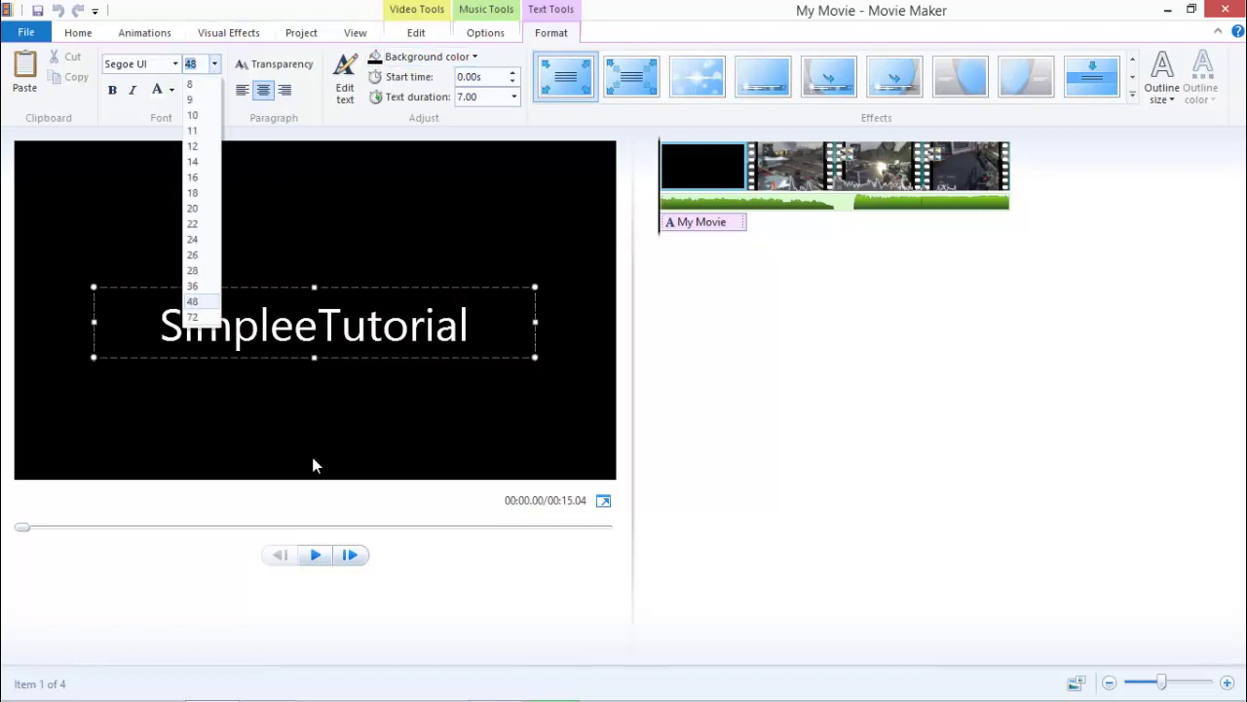
{"action": "left_click", "coordinate": [194, 318]}
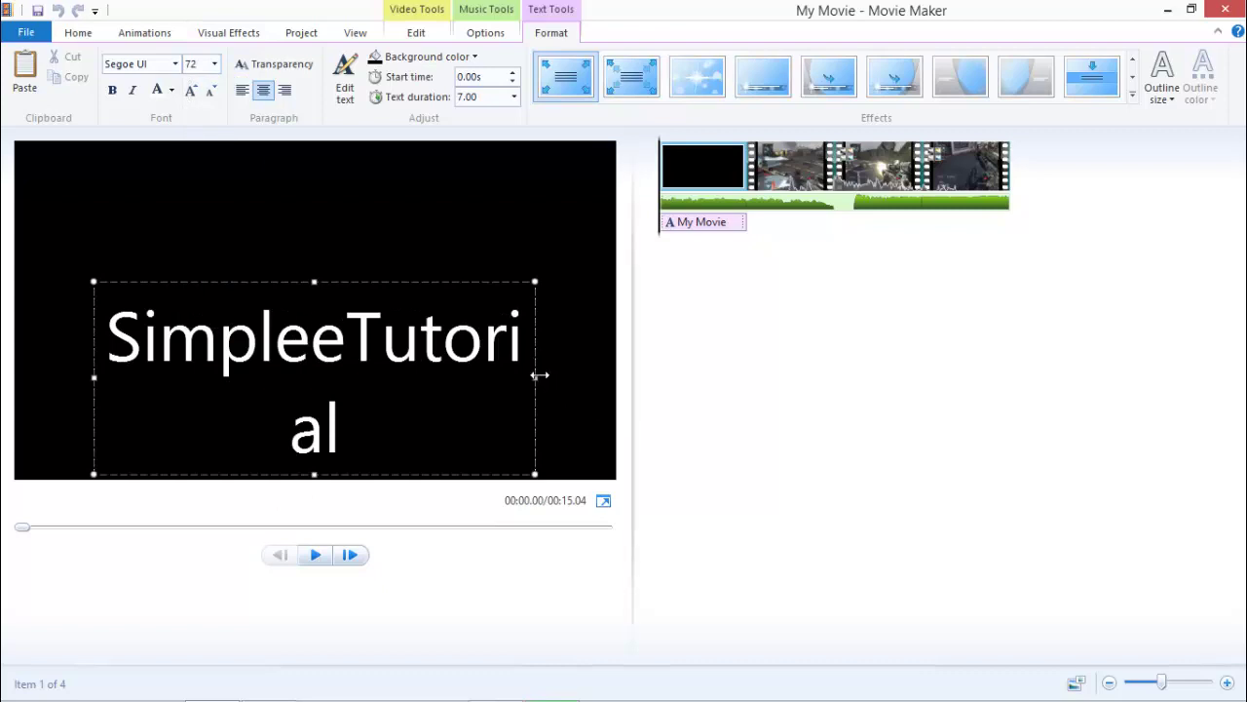
{"action": "left_click_drag", "start_coordinate": [540, 374], "coordinate": [266, 85]}
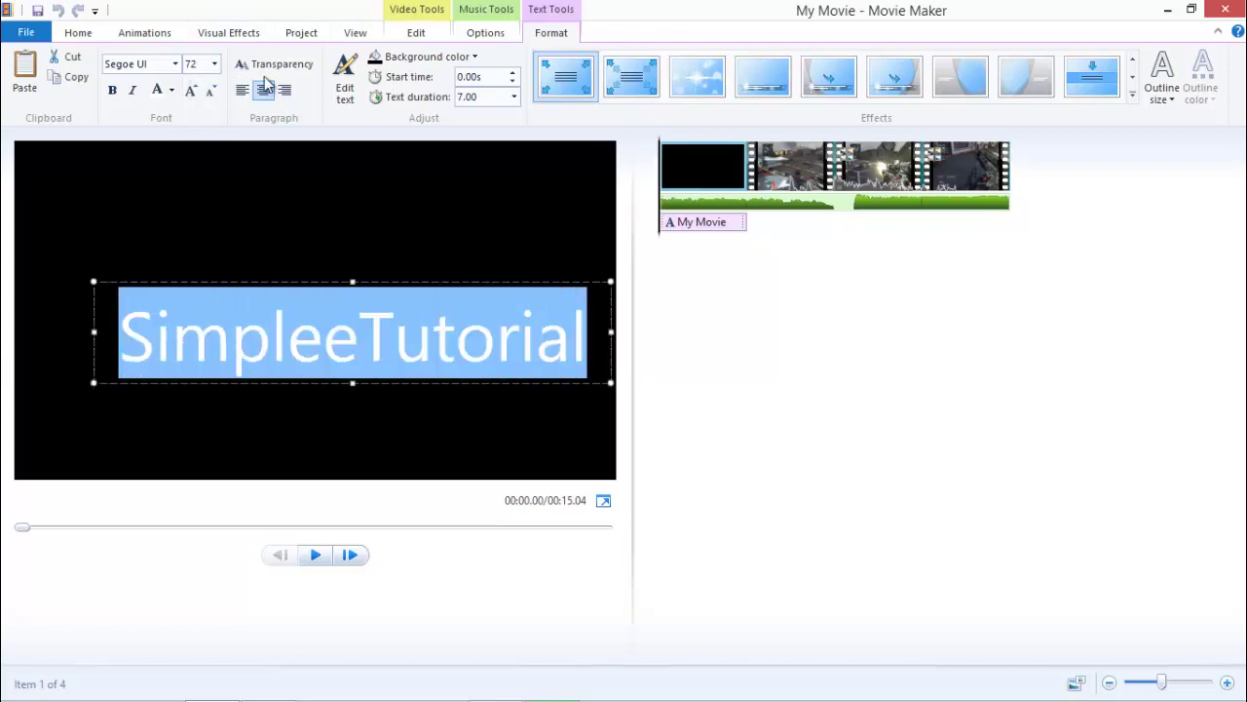
- Apply the BatmanForever font to the title and widen its text box
{"action": "left_click", "coordinate": [177, 65]}
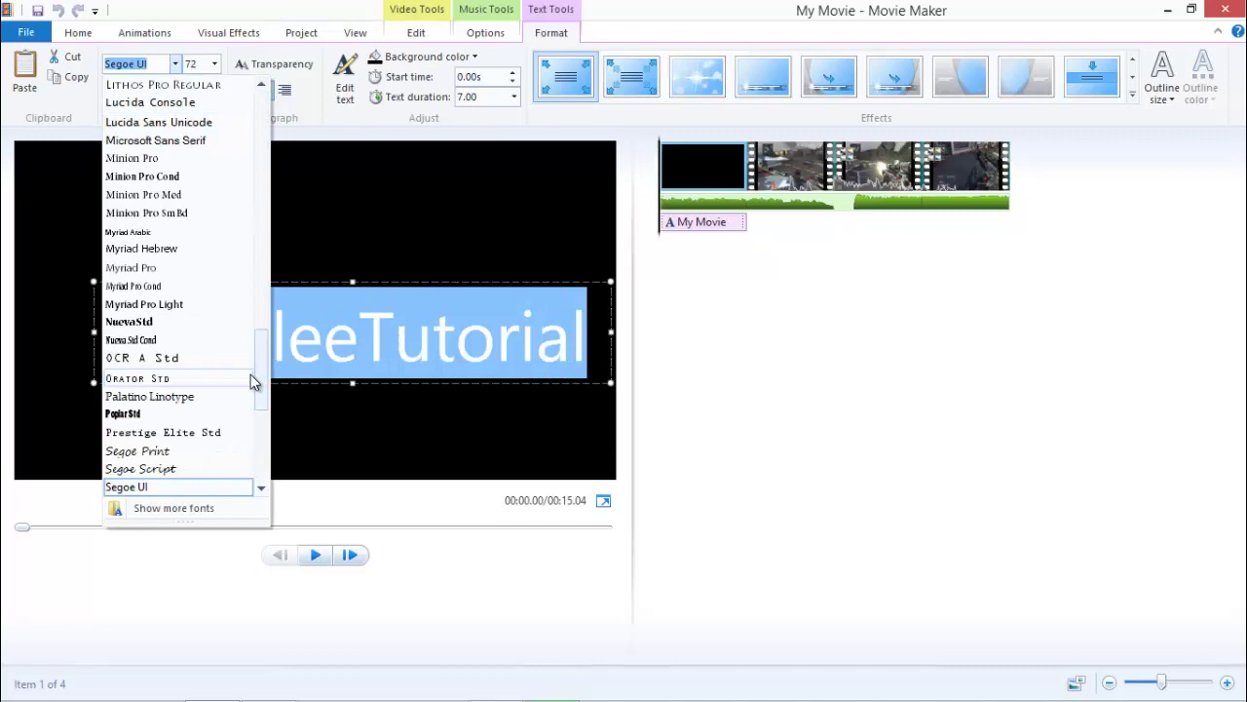
{"action": "left_click_drag", "start_coordinate": [260, 375], "coordinate": [253, 70]}
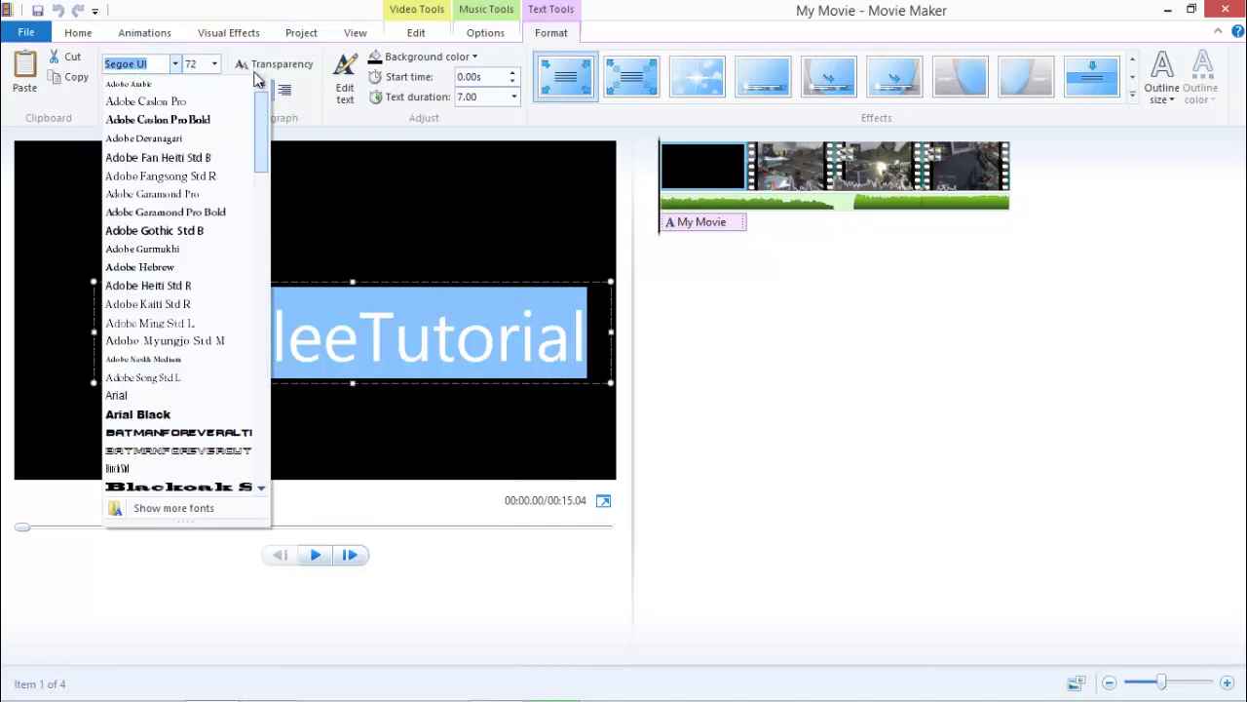
{"action": "left_click", "coordinate": [180, 431]}
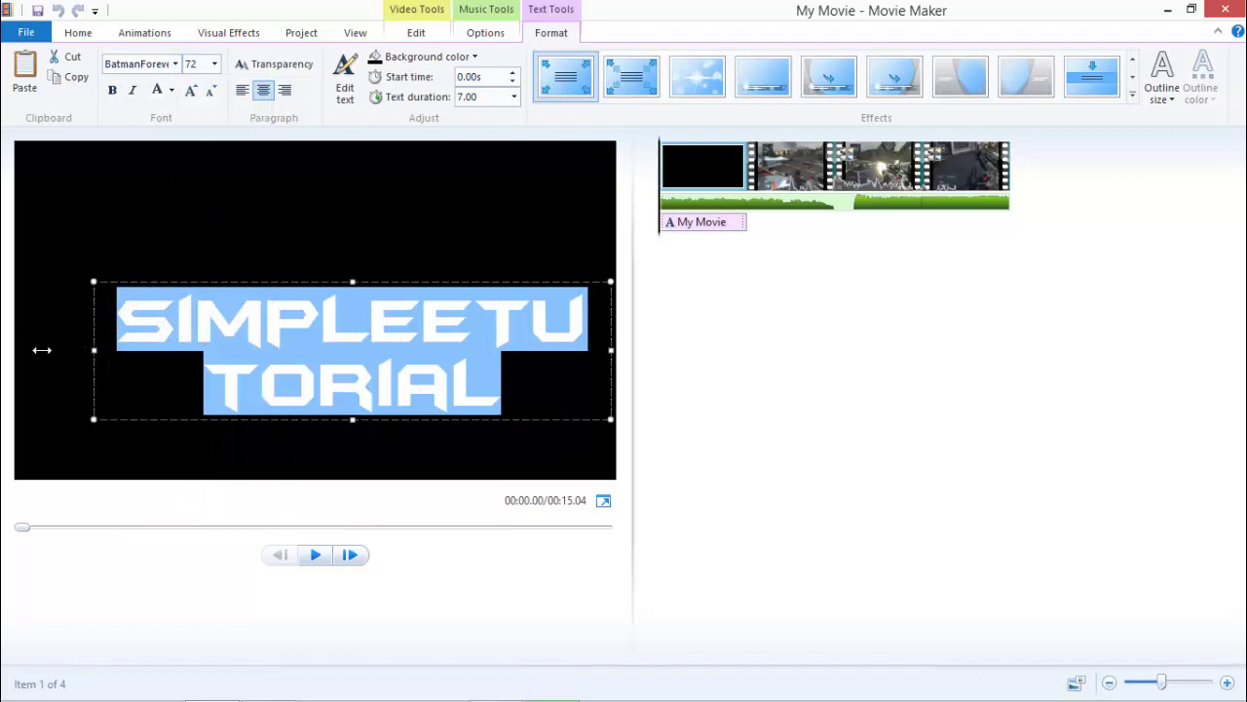
{"action": "left_click_drag", "start_coordinate": [40, 350], "coordinate": [19, 357]}
- Resize the whole SIMPLEETUTORIAL title to 48 points so it fits one line
{"action": "left_click_drag", "start_coordinate": [499, 370], "coordinate": [21, 287]}
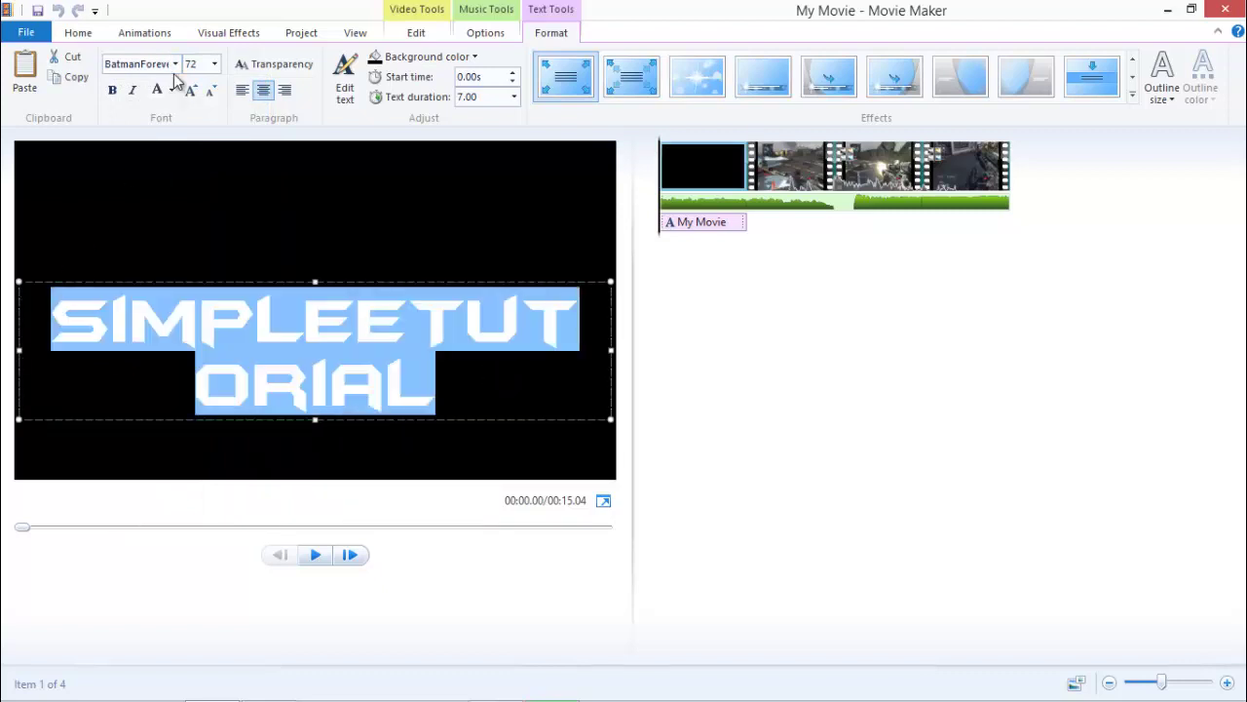
{"action": "left_click", "coordinate": [215, 64]}
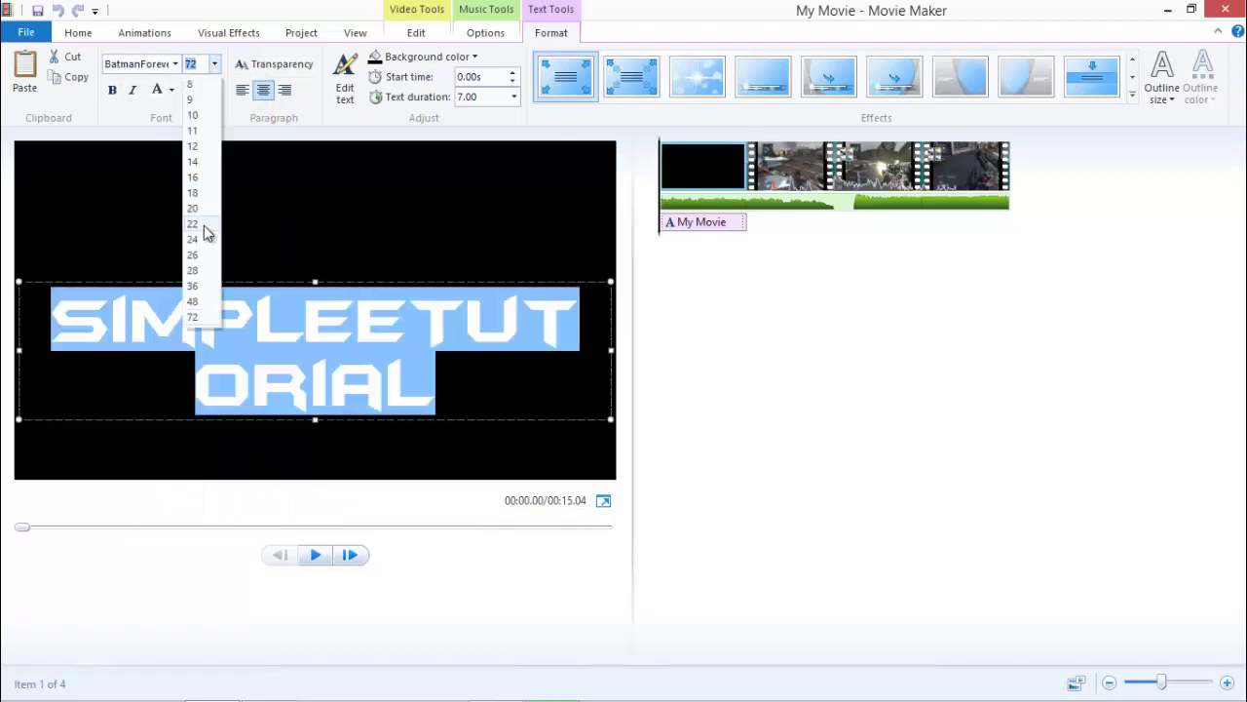
{"action": "left_click", "coordinate": [196, 302]}
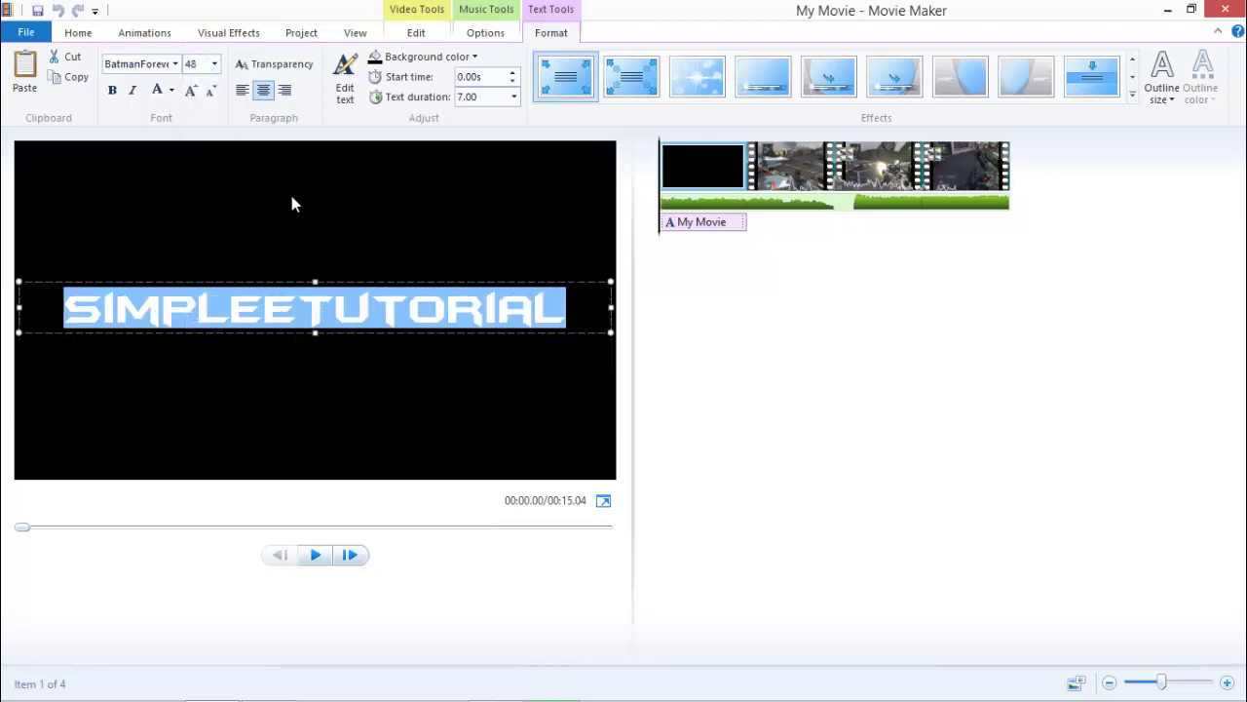
- Make the title text yellow with a narrow outline
{"action": "left_click", "coordinate": [171, 90]}
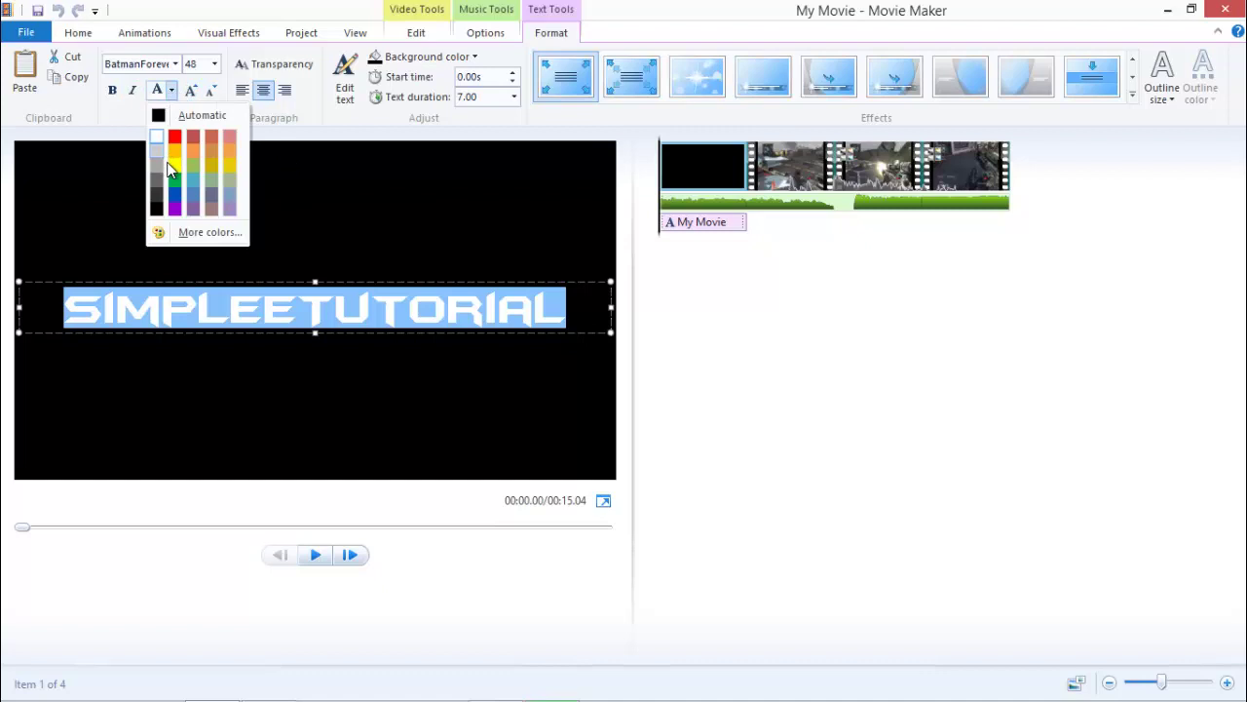
{"action": "left_click", "coordinate": [174, 165]}
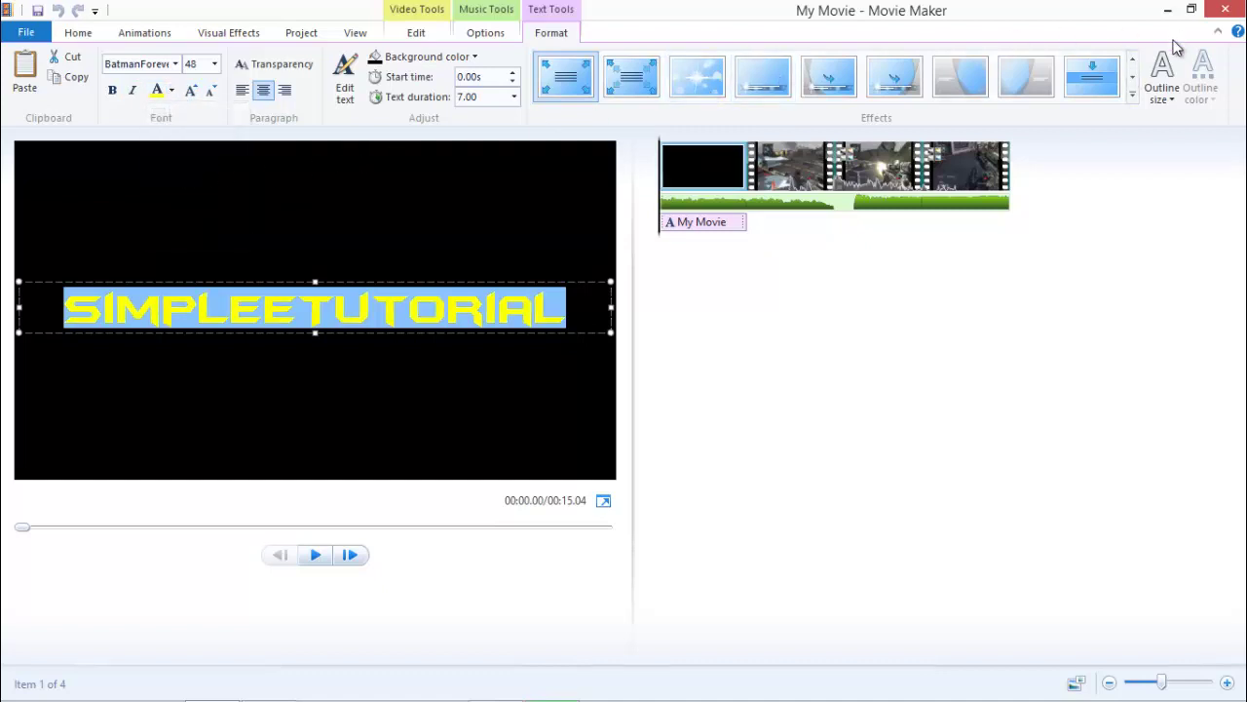
{"action": "left_click", "coordinate": [1163, 88]}
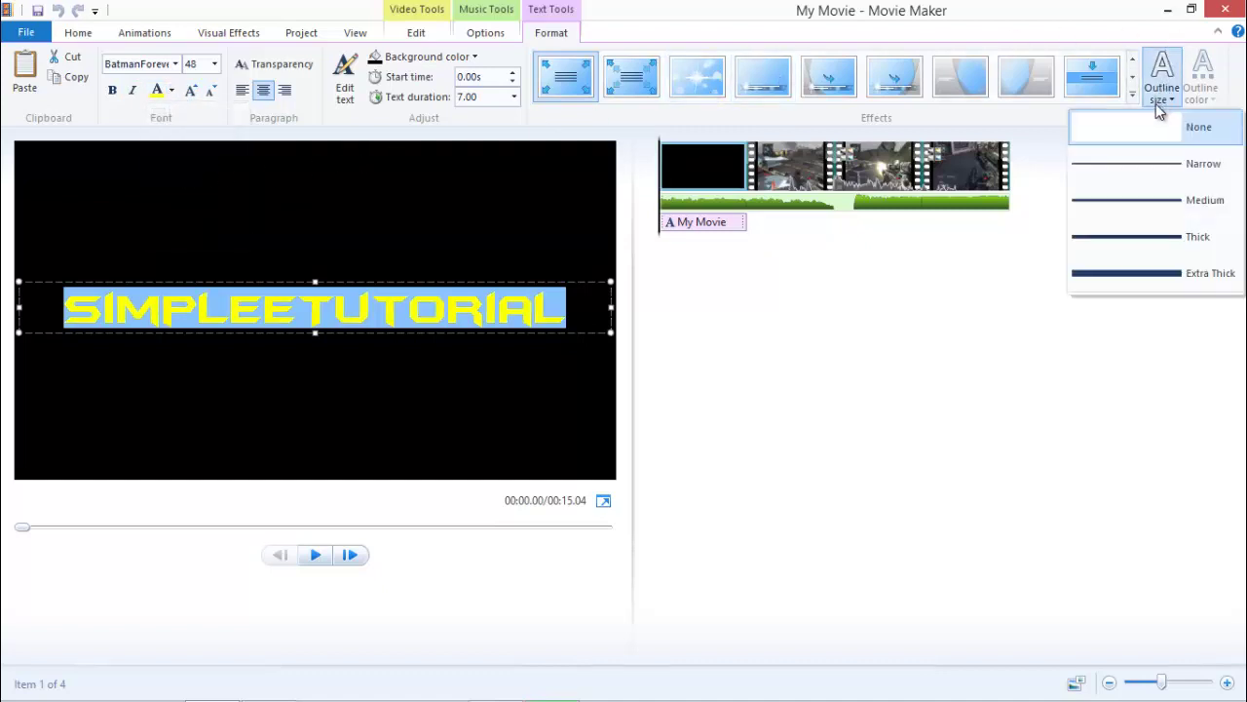
{"action": "left_click", "coordinate": [1149, 173]}
- Try outline colours on the title and settle on blue from More colors
{"action": "left_click", "coordinate": [1204, 98]}
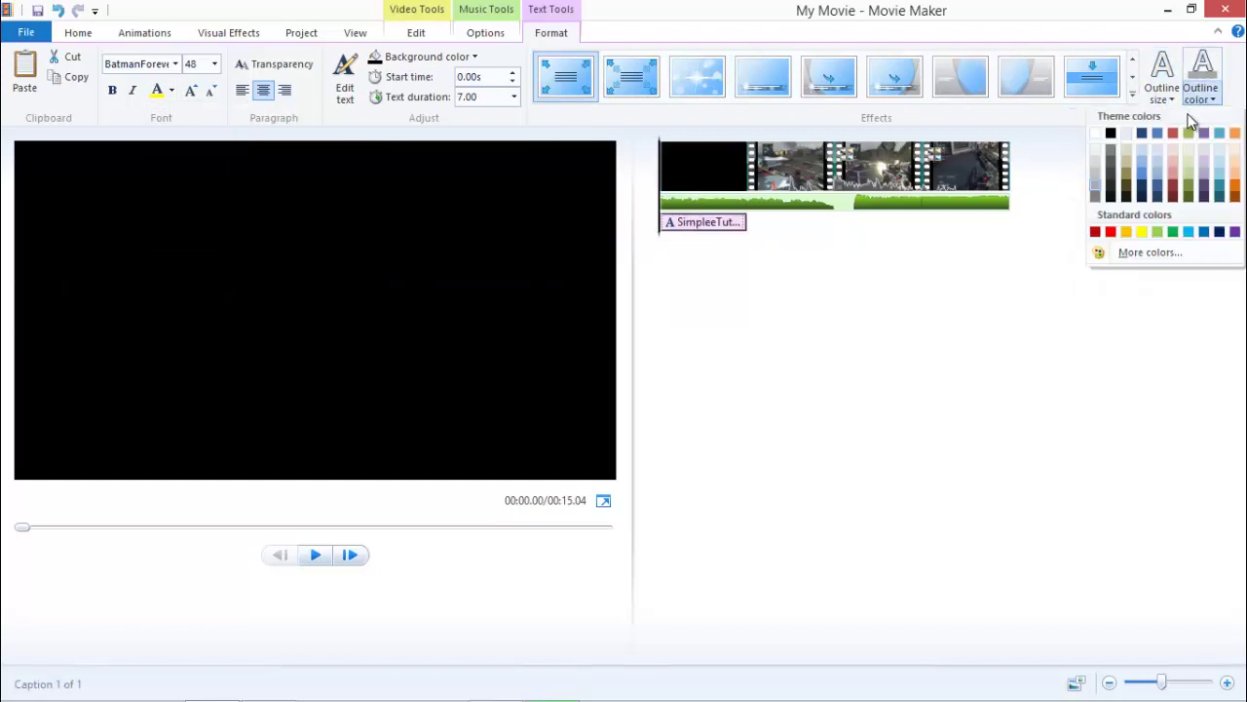
{"action": "left_click", "coordinate": [1099, 136]}
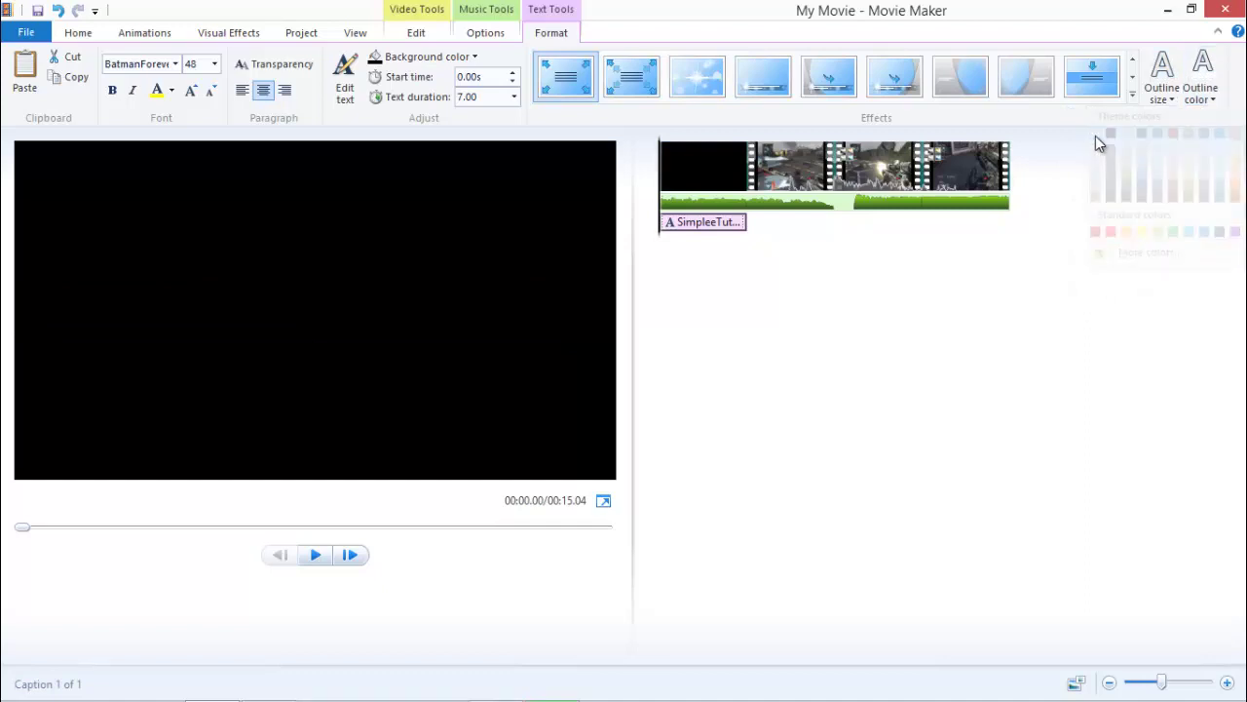
{"action": "left_click", "coordinate": [319, 546]}
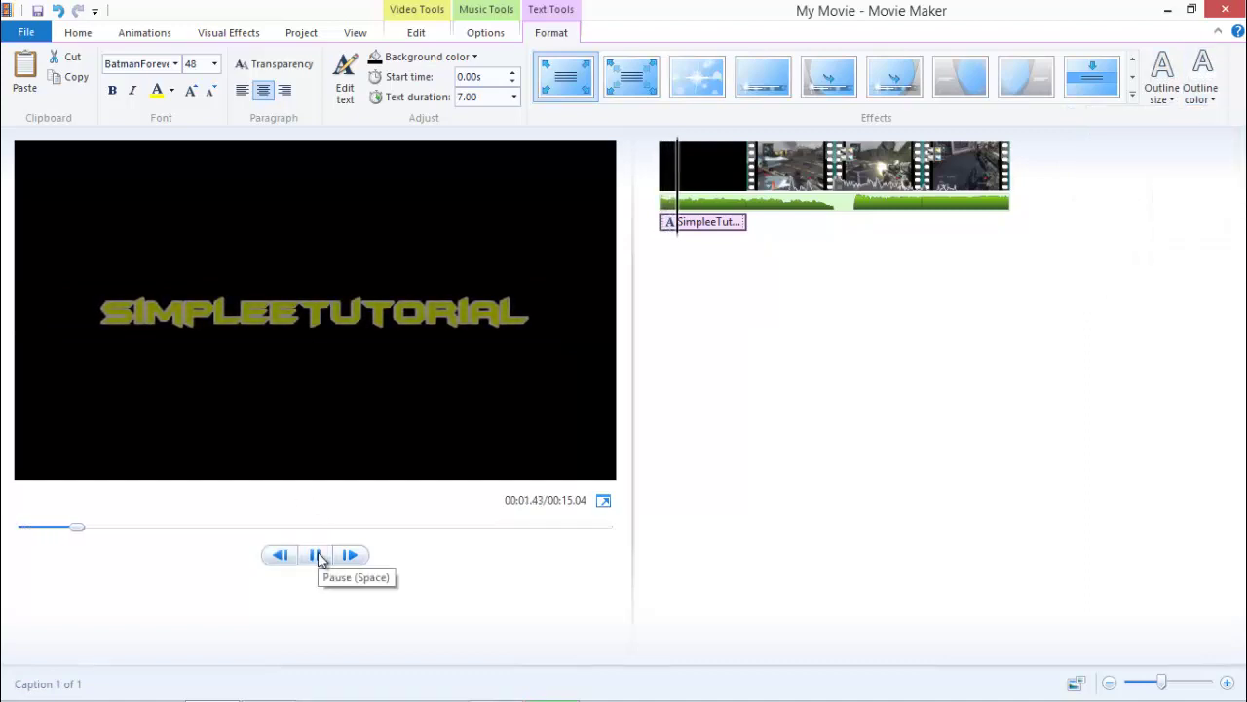
{"action": "left_click", "coordinate": [318, 557]}
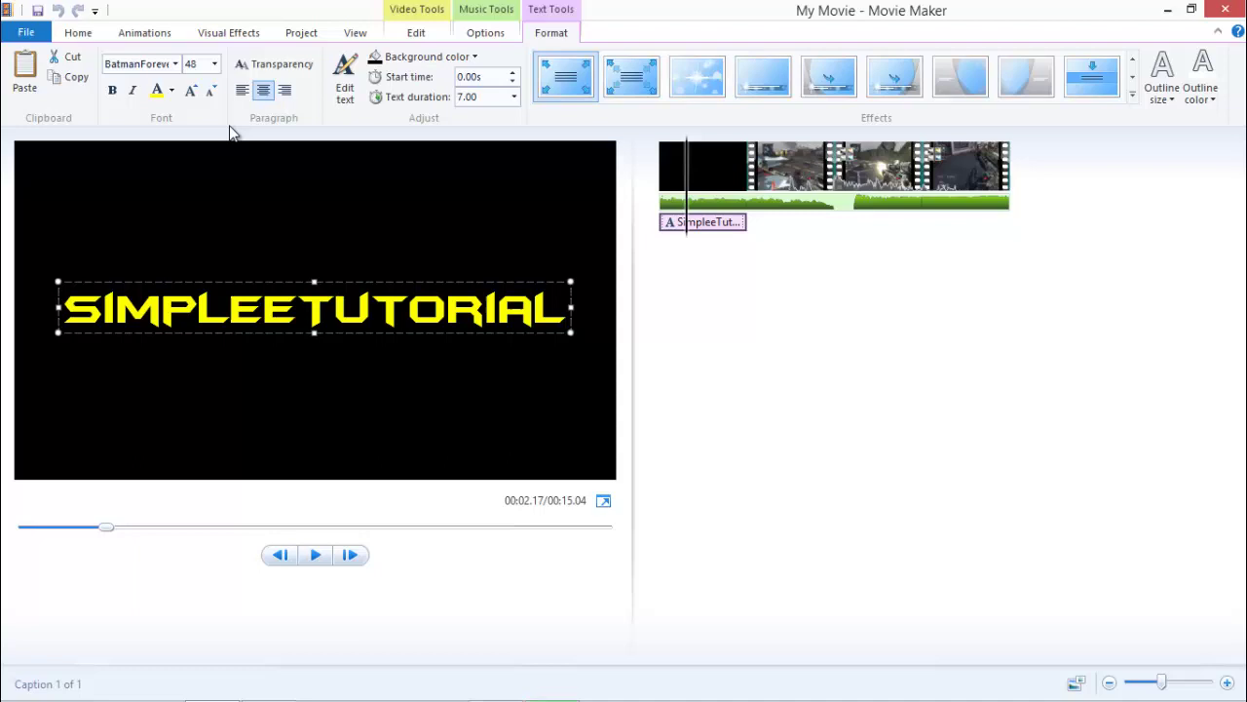
{"action": "left_click", "coordinate": [1196, 107]}
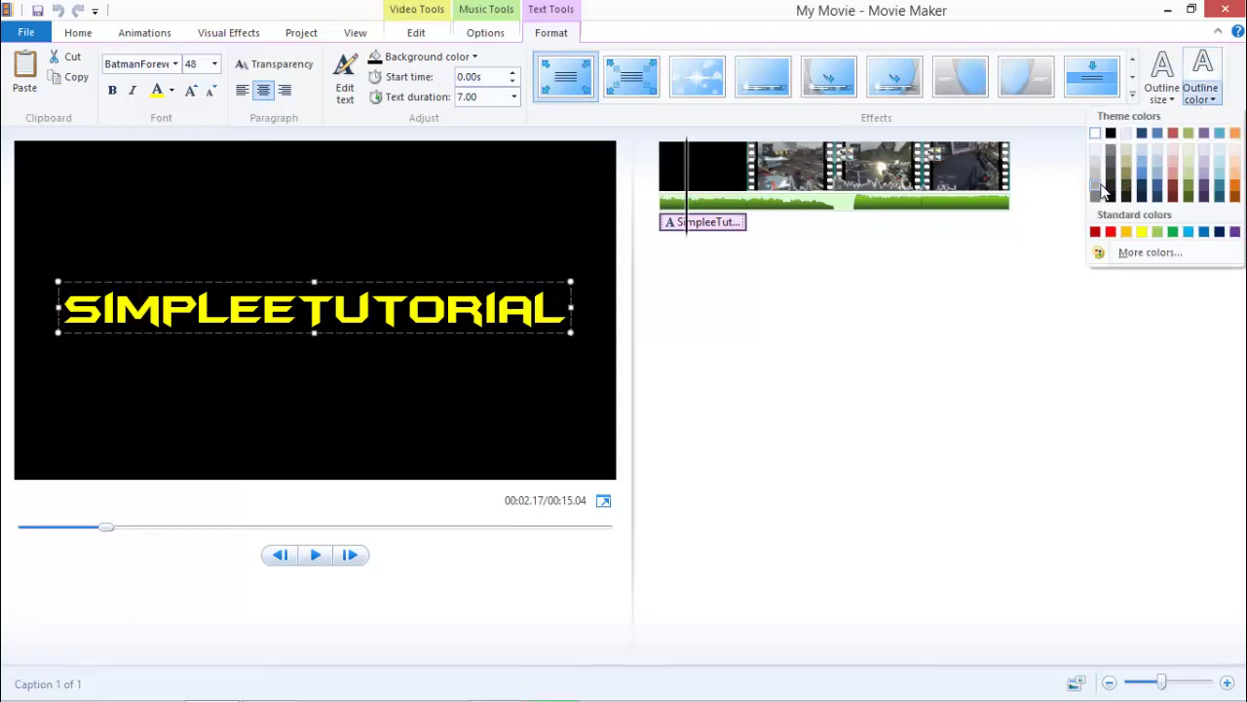
{"action": "left_click", "coordinate": [1099, 189]}
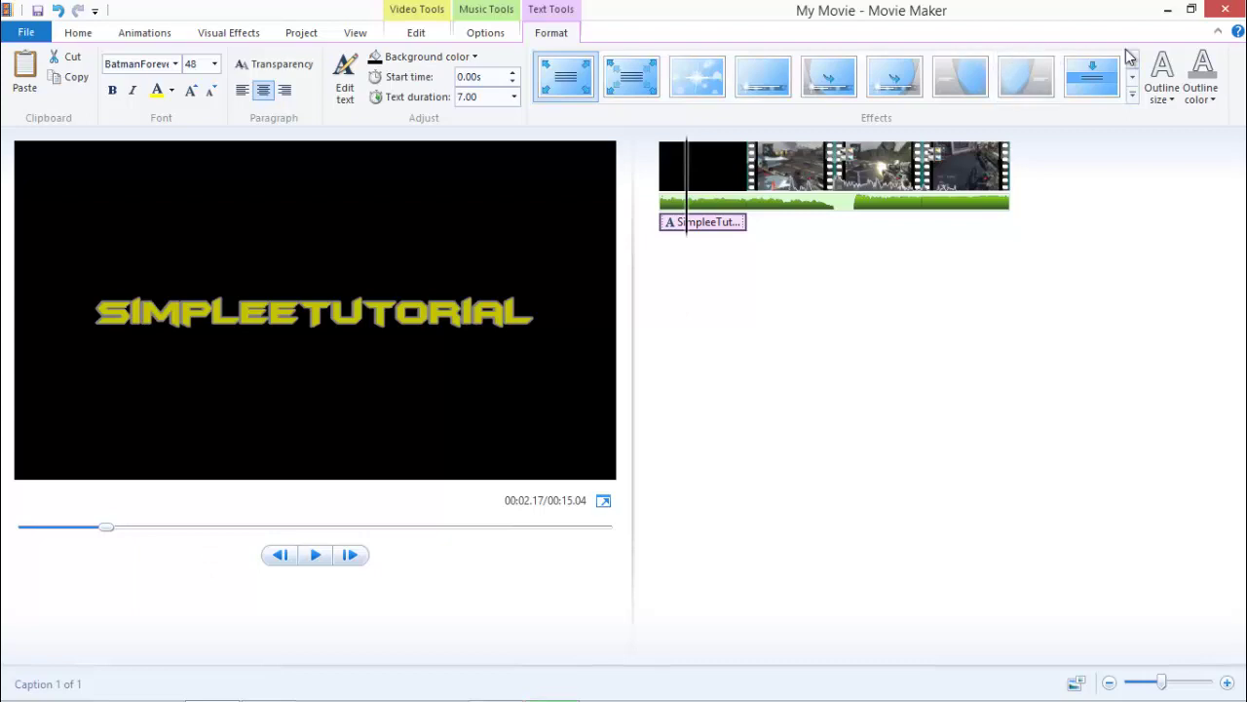
{"action": "left_click", "coordinate": [1207, 99]}
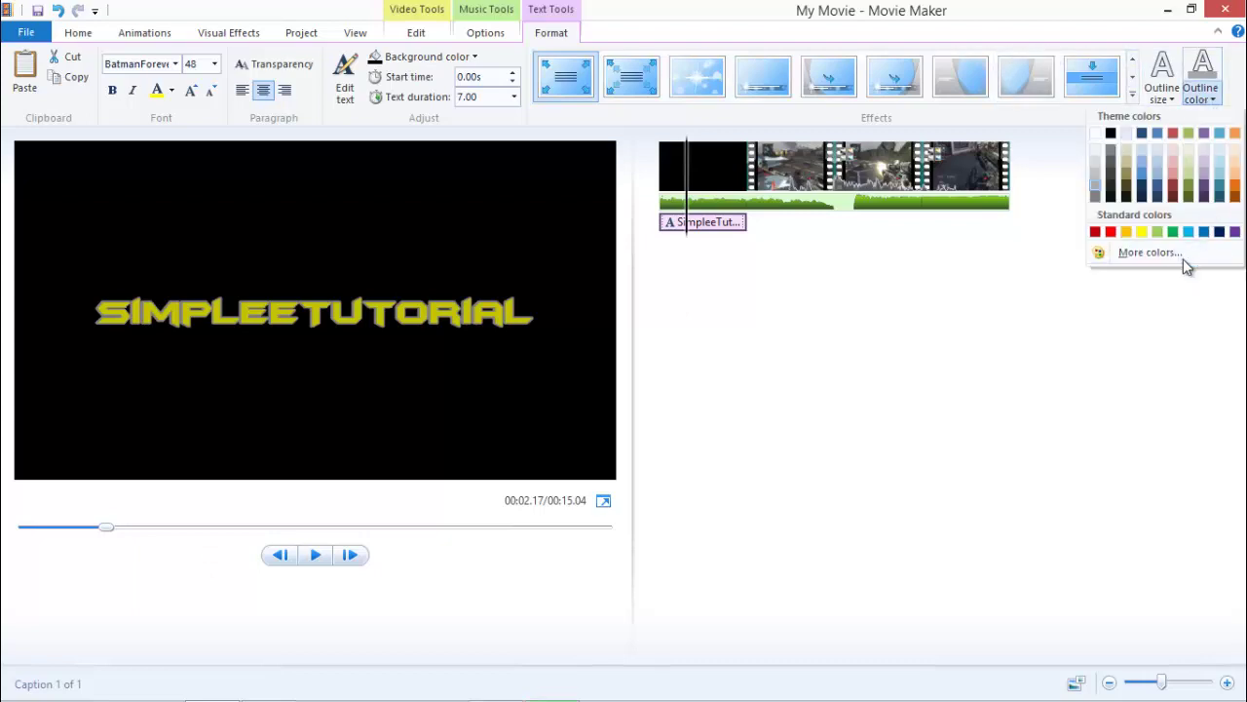
{"action": "left_click", "coordinate": [1150, 253]}
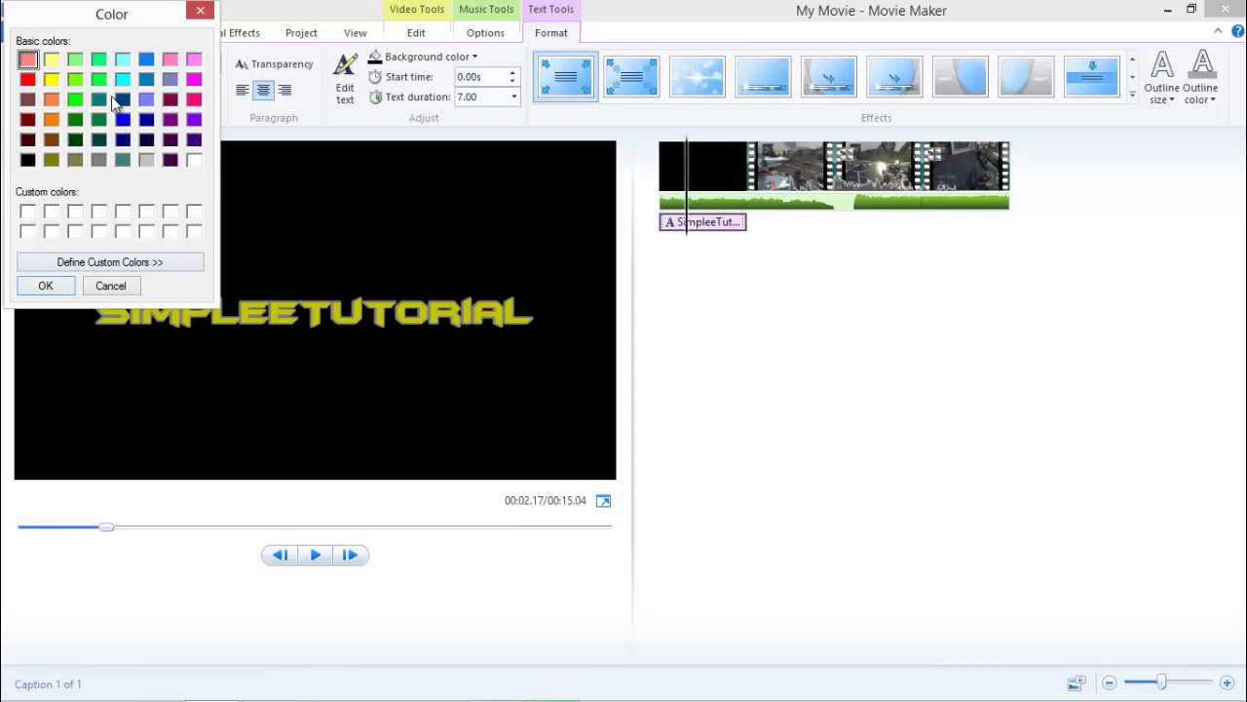
{"action": "left_click", "coordinate": [48, 290]}
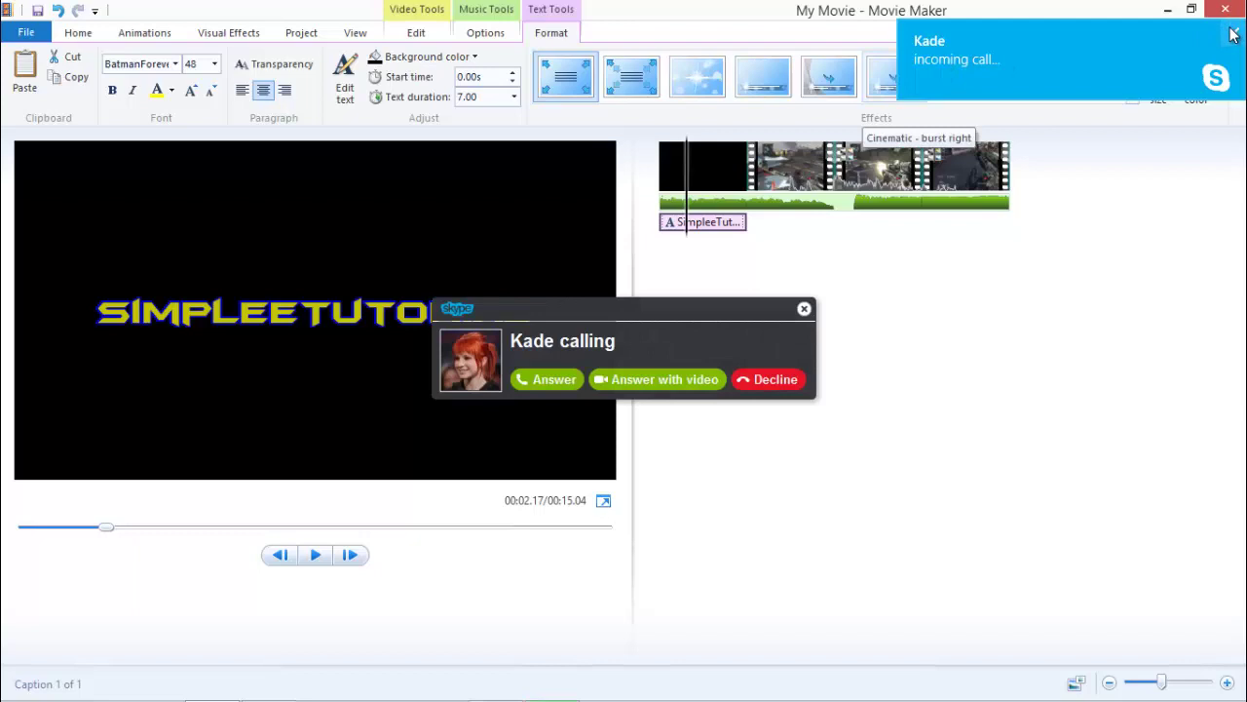
{"action": "left_click", "coordinate": [770, 378]}
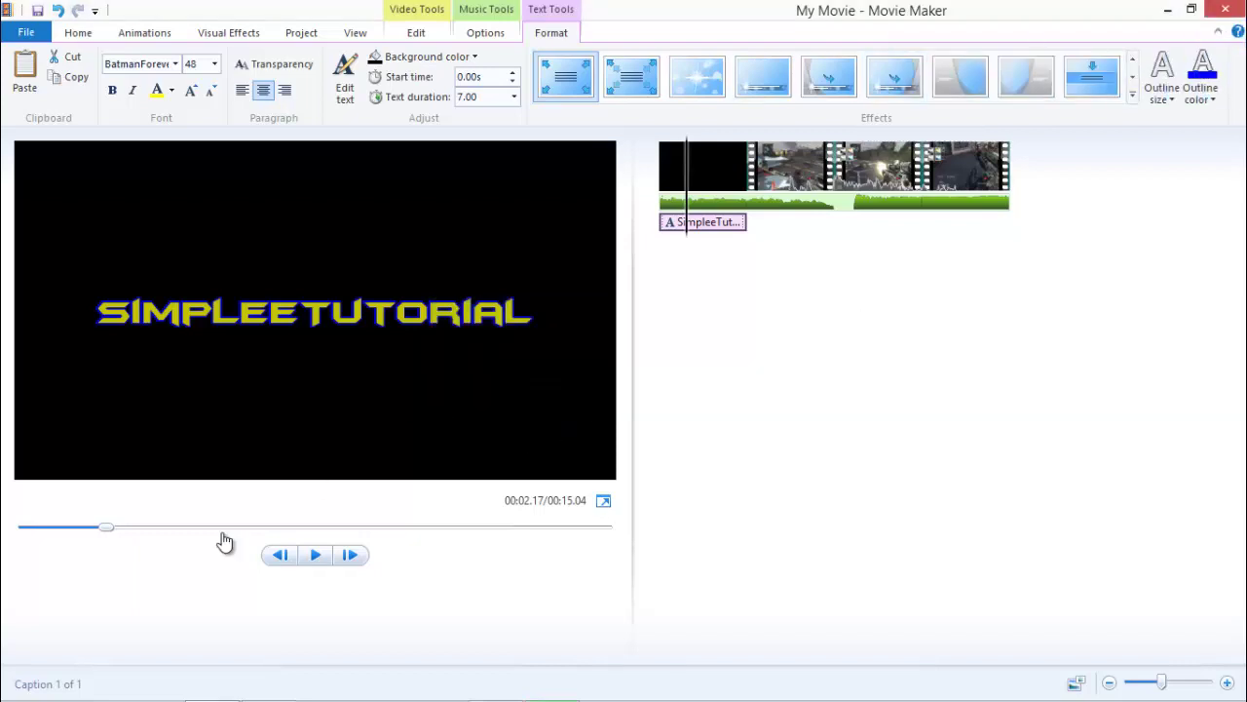
{"action": "left_click_drag", "start_coordinate": [109, 541], "coordinate": [5, 545]}
{"action": "left_click", "coordinate": [312, 555]}
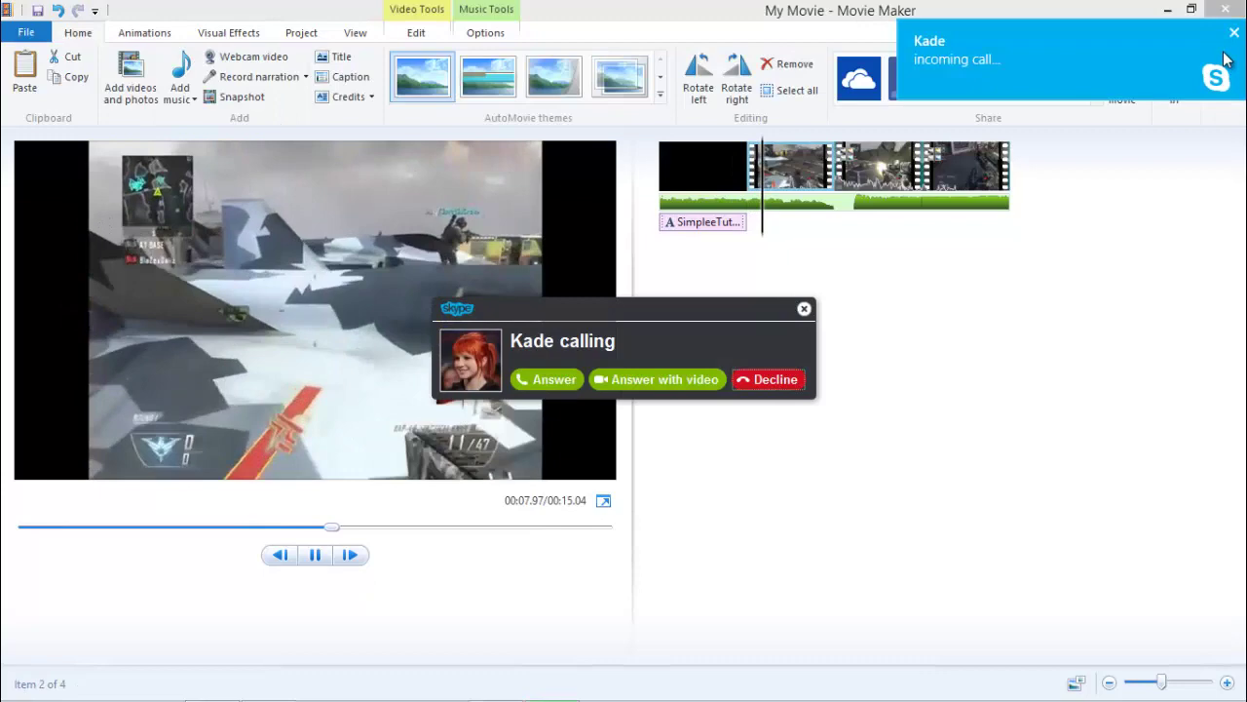
{"action": "left_click", "coordinate": [772, 379]}
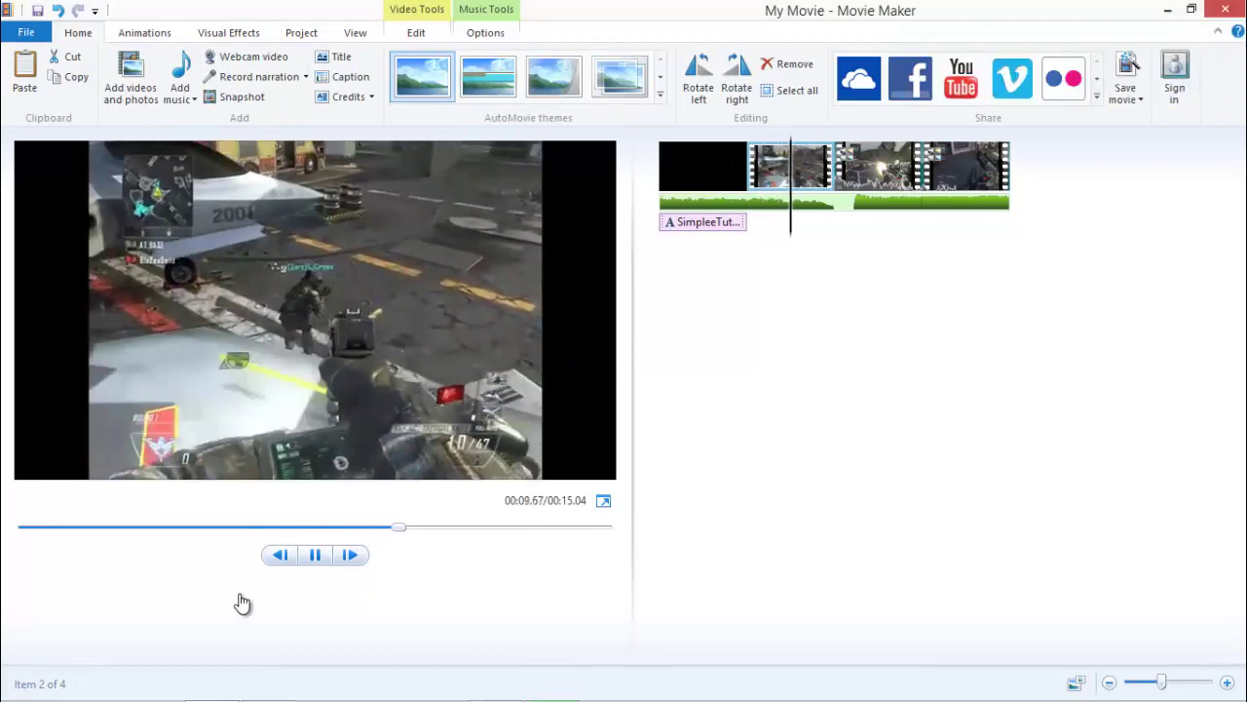
{"action": "left_click", "coordinate": [328, 554]}
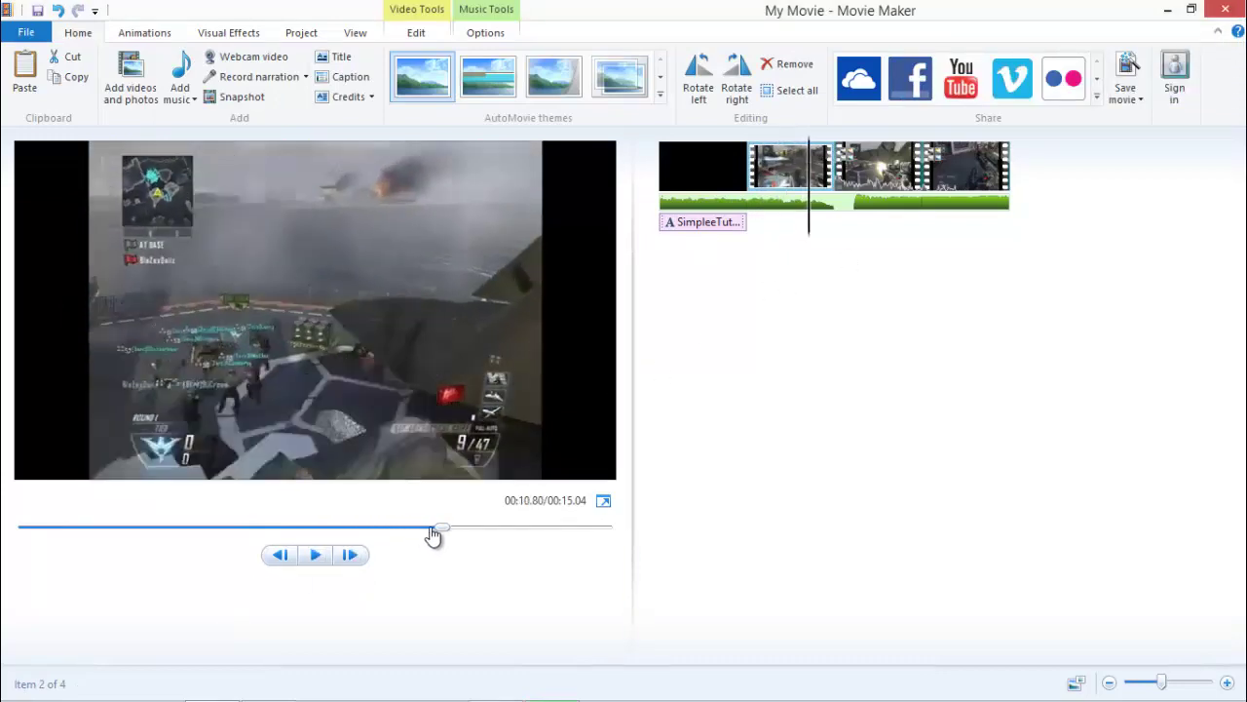
{"action": "left_click_drag", "start_coordinate": [433, 535], "coordinate": [134, 527]}
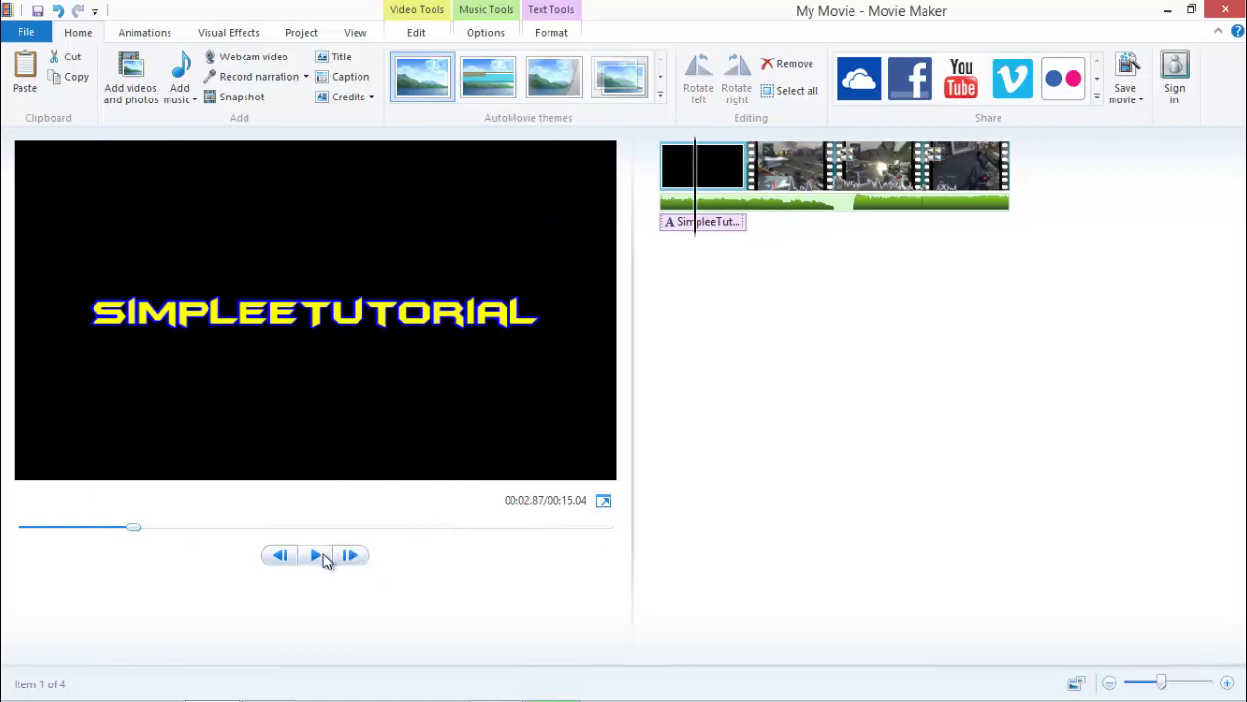
{"action": "left_click", "coordinate": [327, 558]}
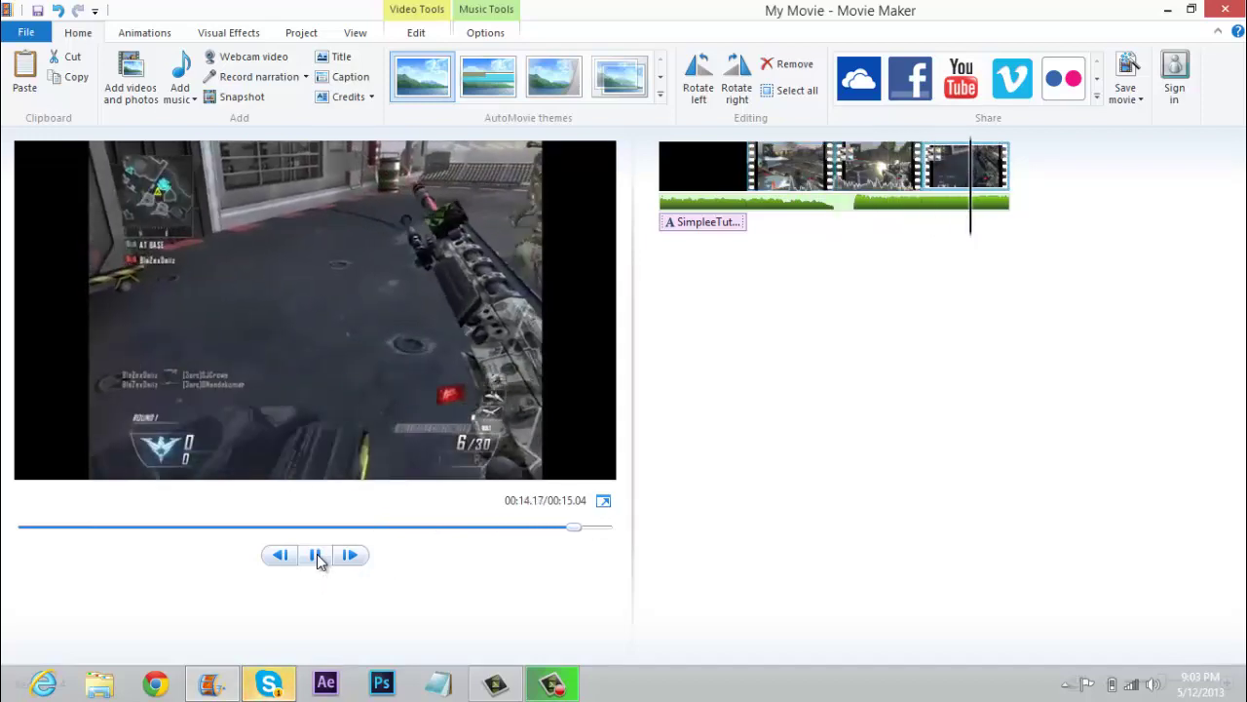
{"action": "left_click", "coordinate": [273, 683]}
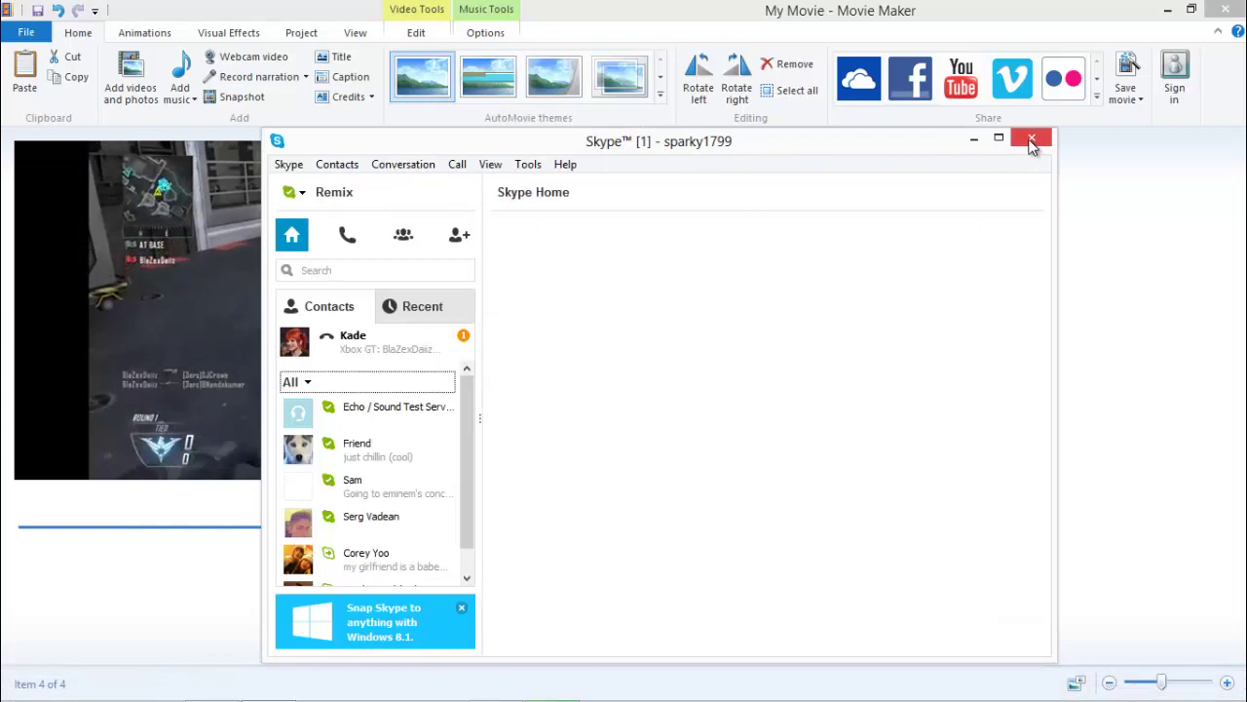
{"action": "left_click", "coordinate": [1033, 142]}
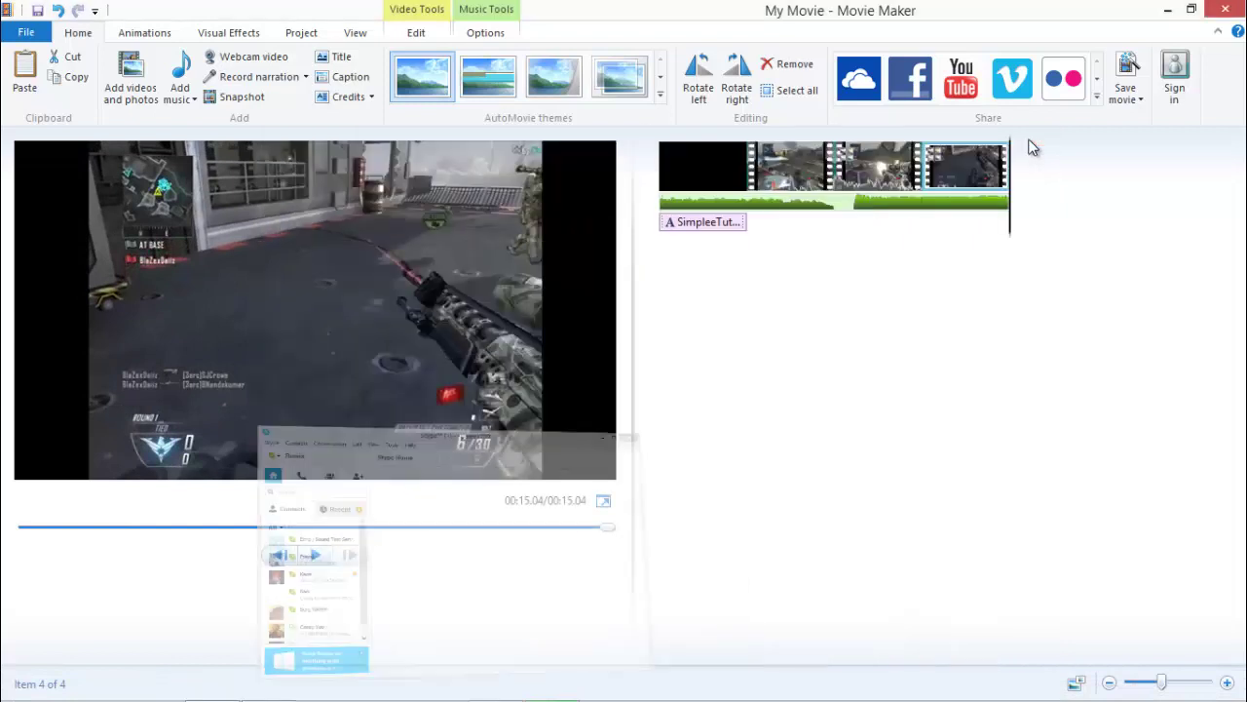
{"action": "left_click", "coordinate": [322, 554]}
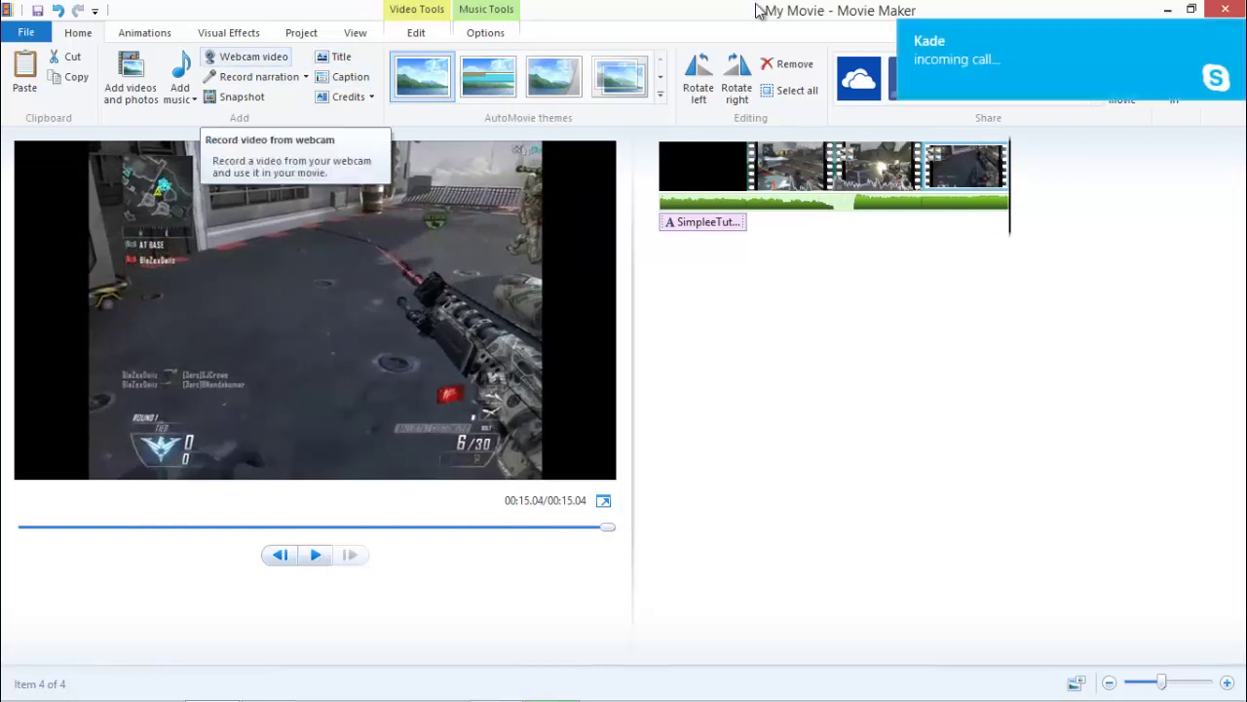
{"action": "left_click", "coordinate": [1235, 34]}
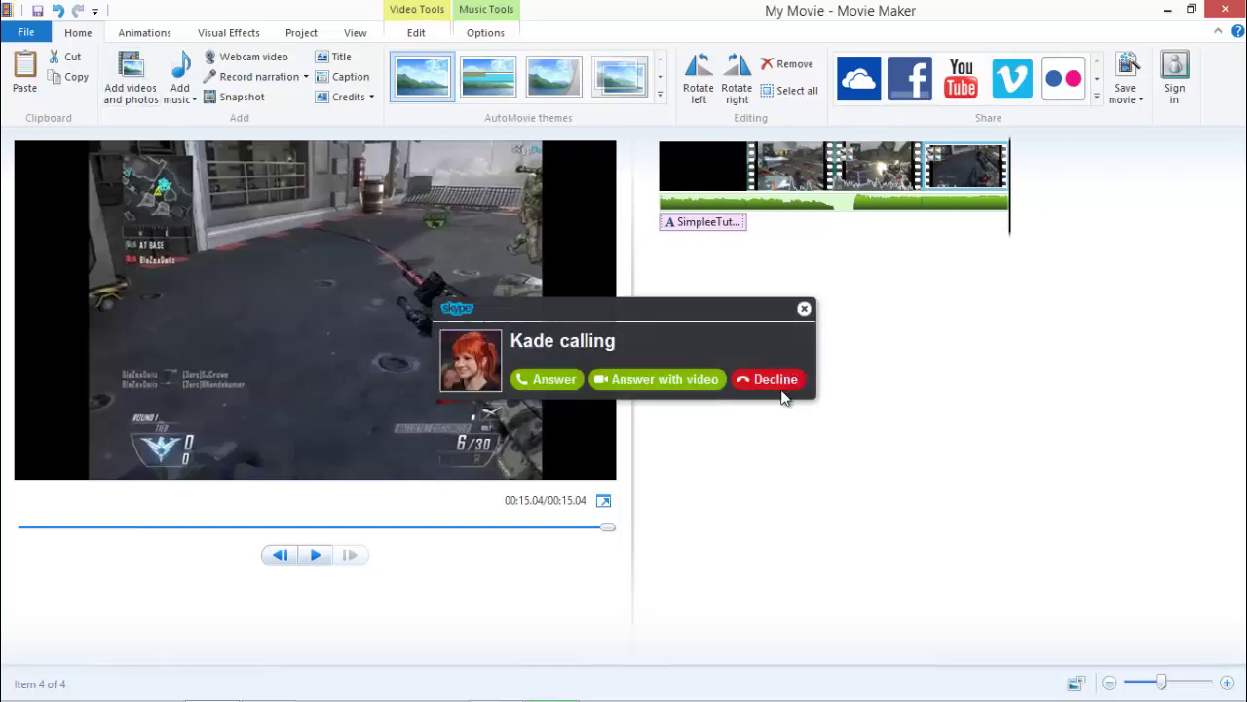
{"action": "left_click", "coordinate": [761, 381]}
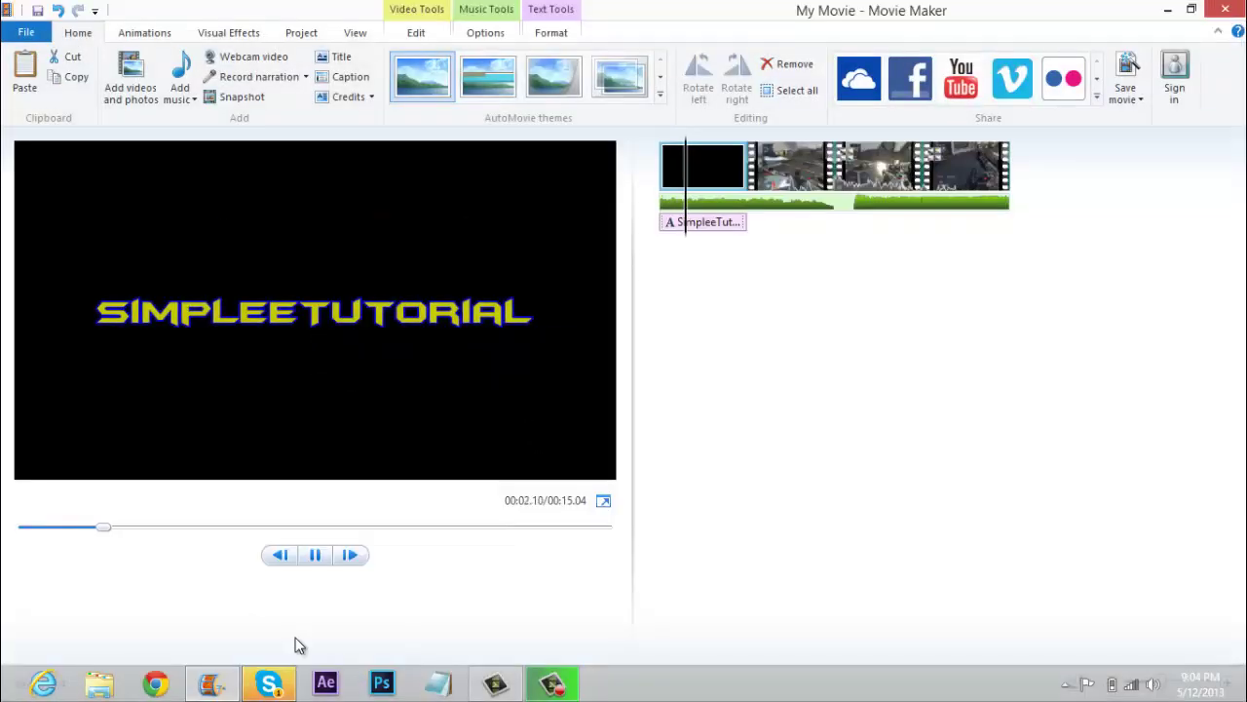
{"action": "left_click", "coordinate": [315, 556]}
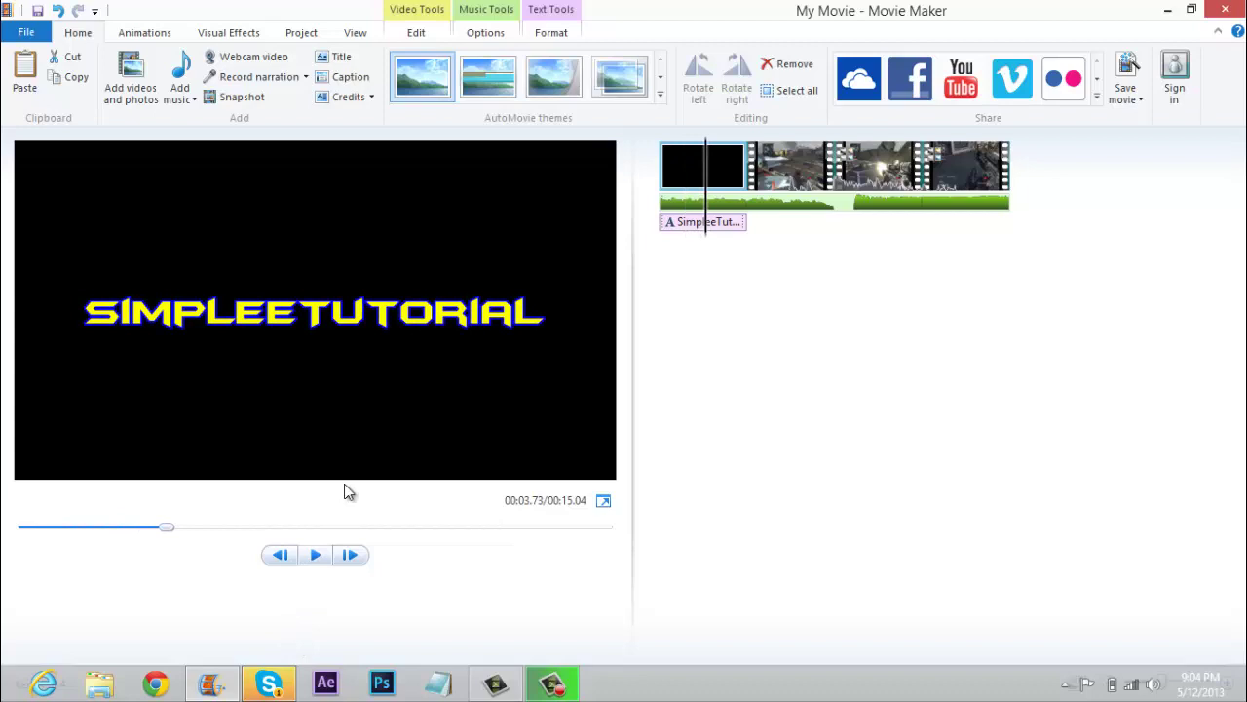